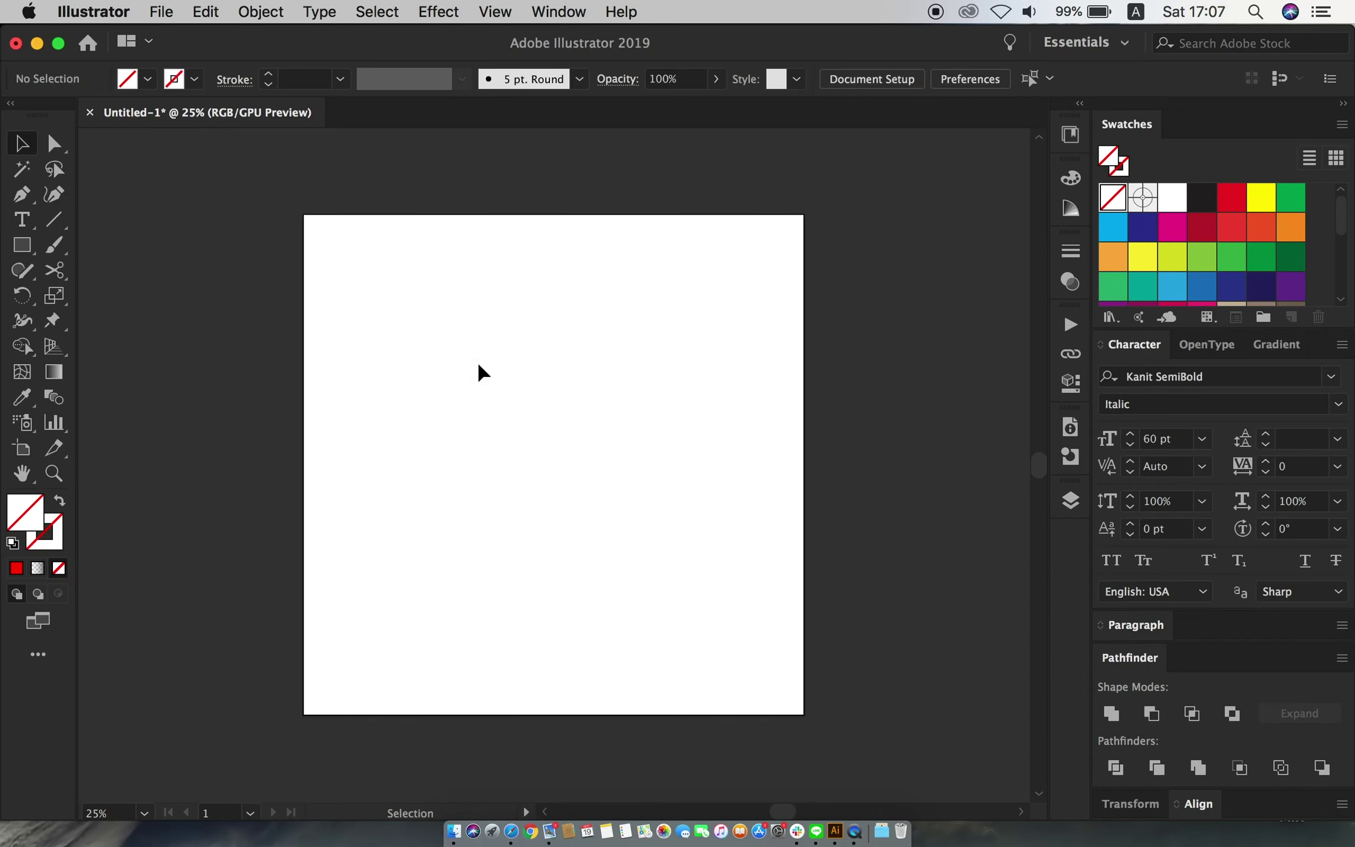
# Create a 100 px red square and place it in the artboard's top-left corner
pyautogui.write('100')
pyautogui.press('Tab')
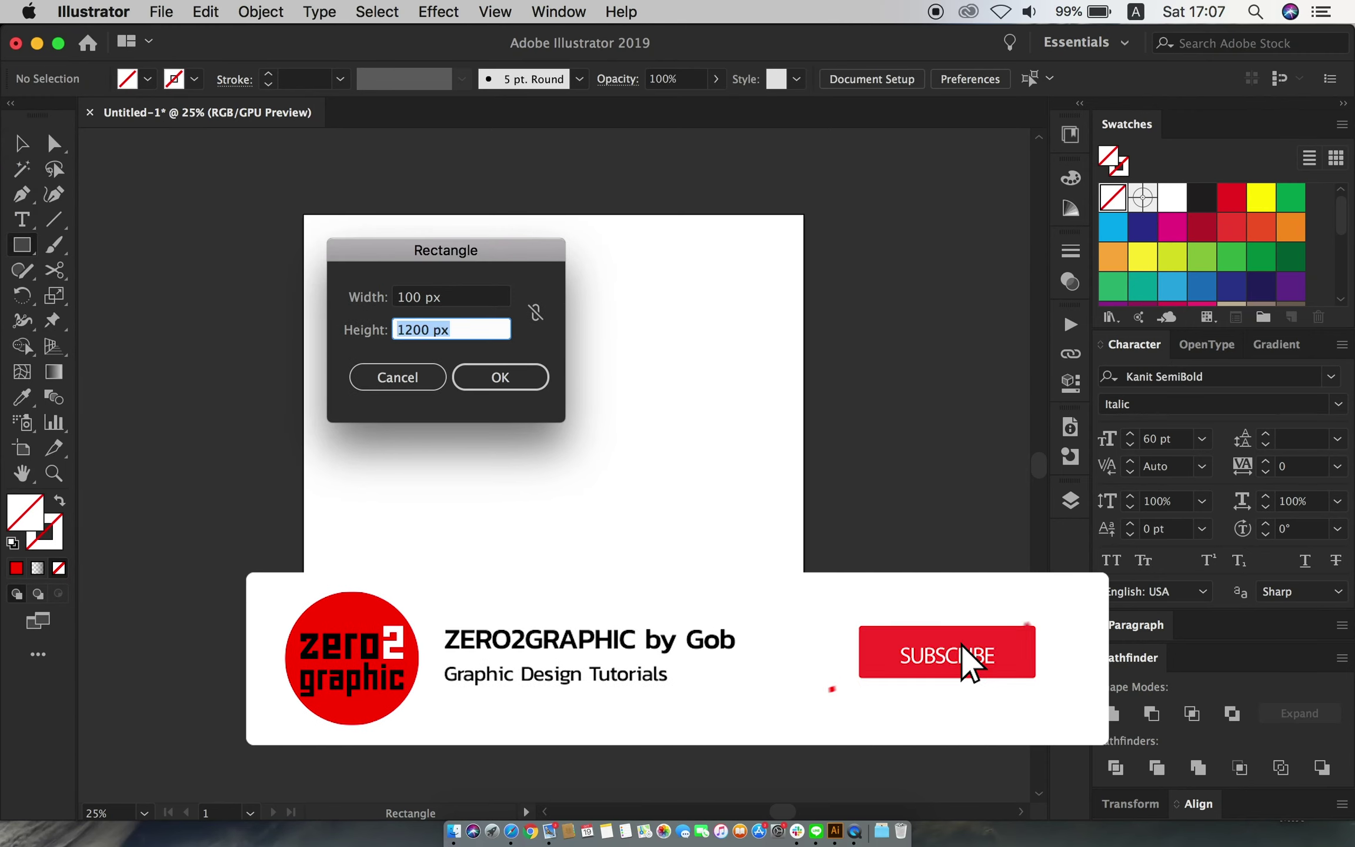
pyautogui.press('Return')
pyautogui.press('v')
pyautogui.moveTo(552, 374); pyautogui.dragTo(429, 290)
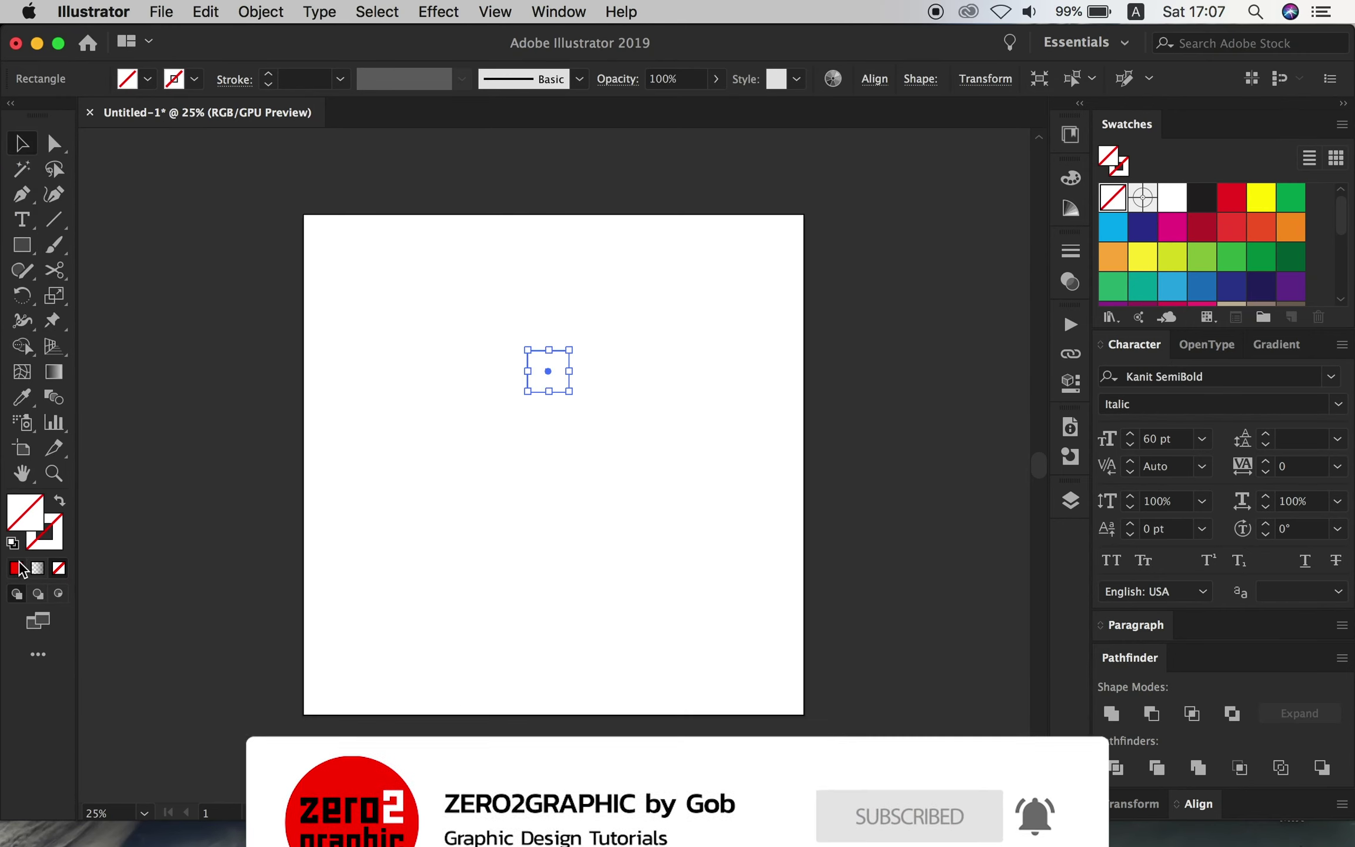
pyautogui.press(',')
pyautogui.moveTo(538, 366)
pyautogui.mouseDown()
pyautogui.moveTo(315, 232)
pyautogui.moveTo(800, 714)
pyautogui.moveTo(324, 234)
pyautogui.mouseUp()
# Draw a rectangle between the corner squares' centres and add a vertical centre guide
pyautogui.press('m')
pyautogui.press('v')
pyautogui.click(497, 13)
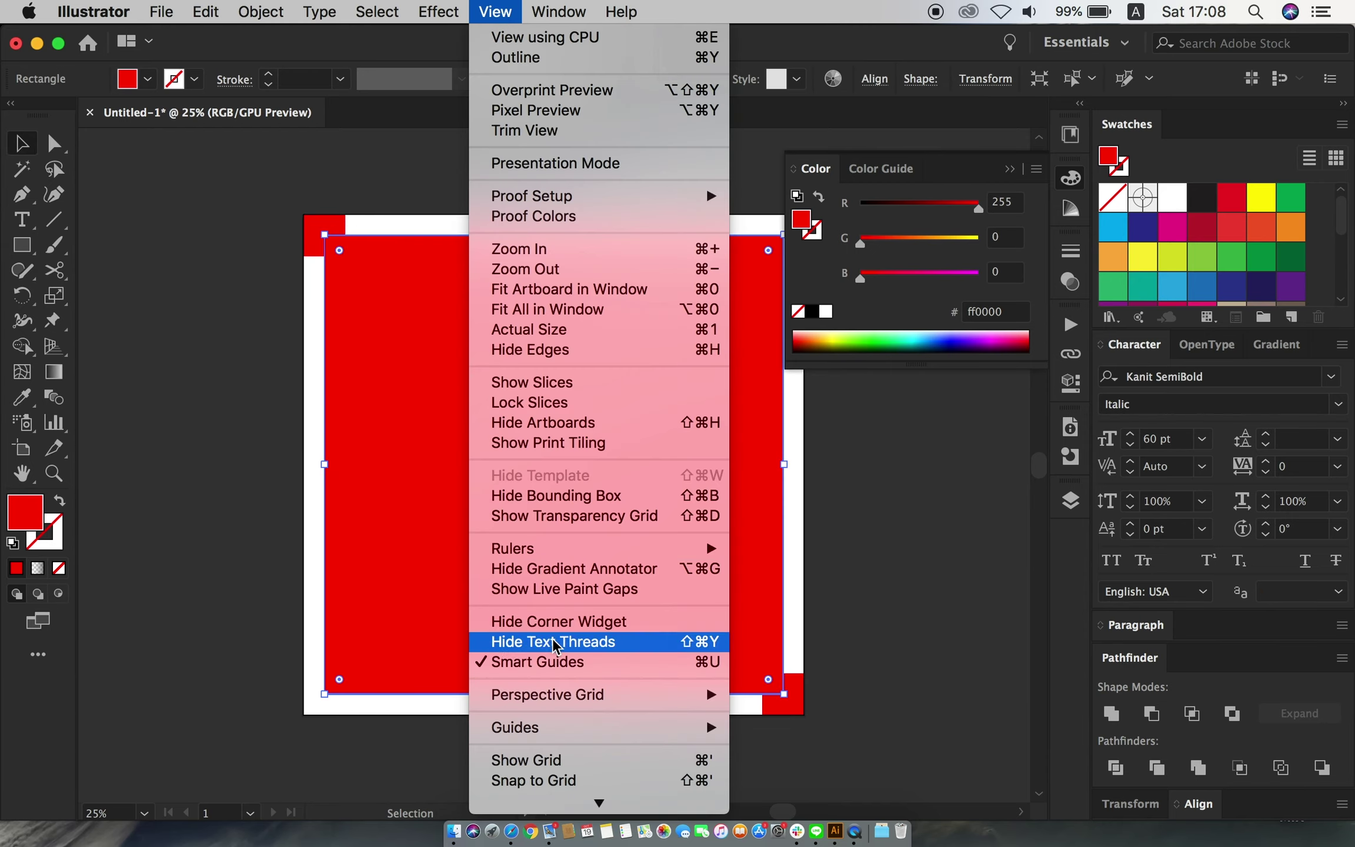
pyautogui.click(759, 548)
pyautogui.moveTo(90, 387); pyautogui.dragTo(556, 467)
# Convert the red rectangle into guides and delete the red corner squares
pyautogui.rightClick(505, 341)
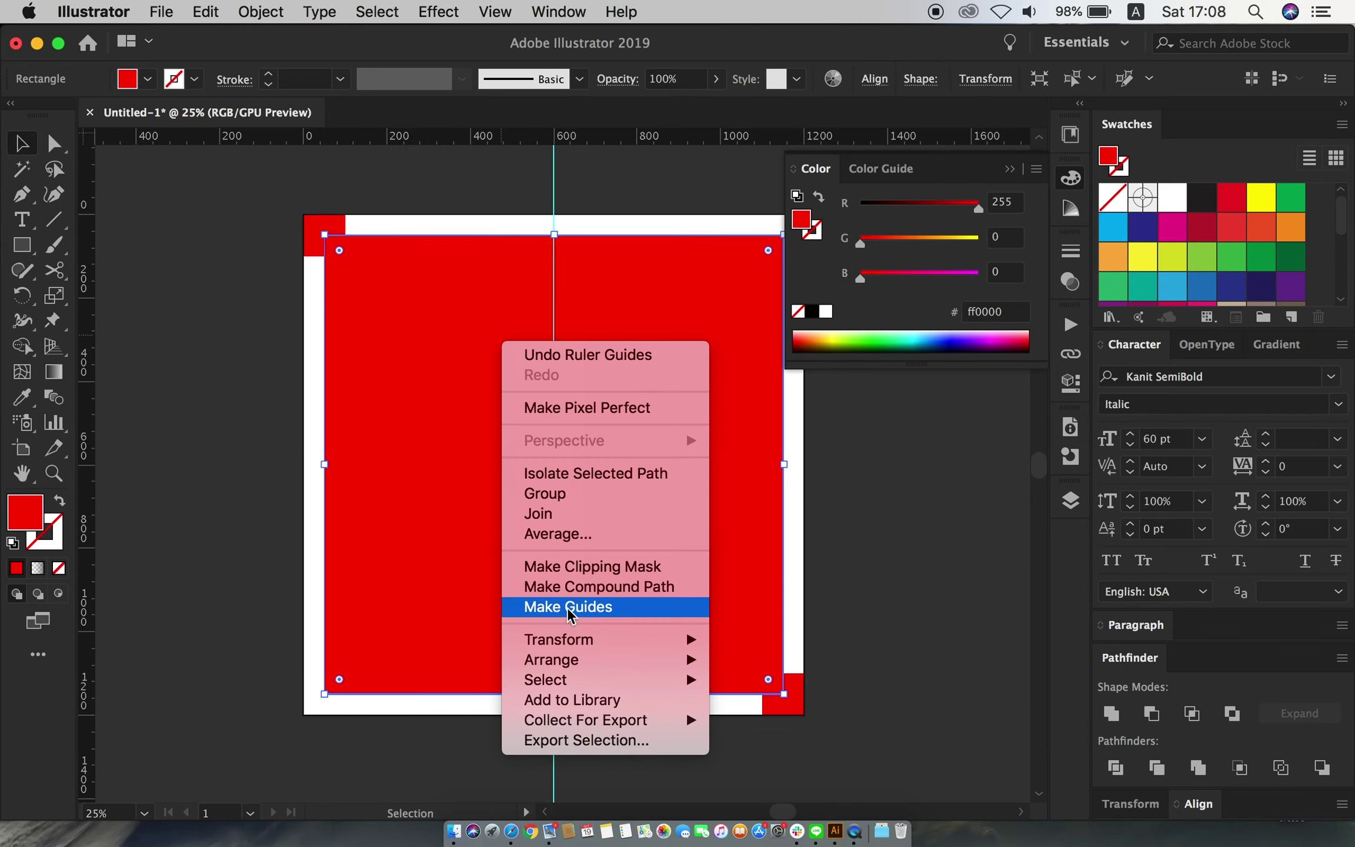
pyautogui.click(559, 604)
pyautogui.click(1009, 168)
pyautogui.press('super+a')
pyautogui.press('Delete')
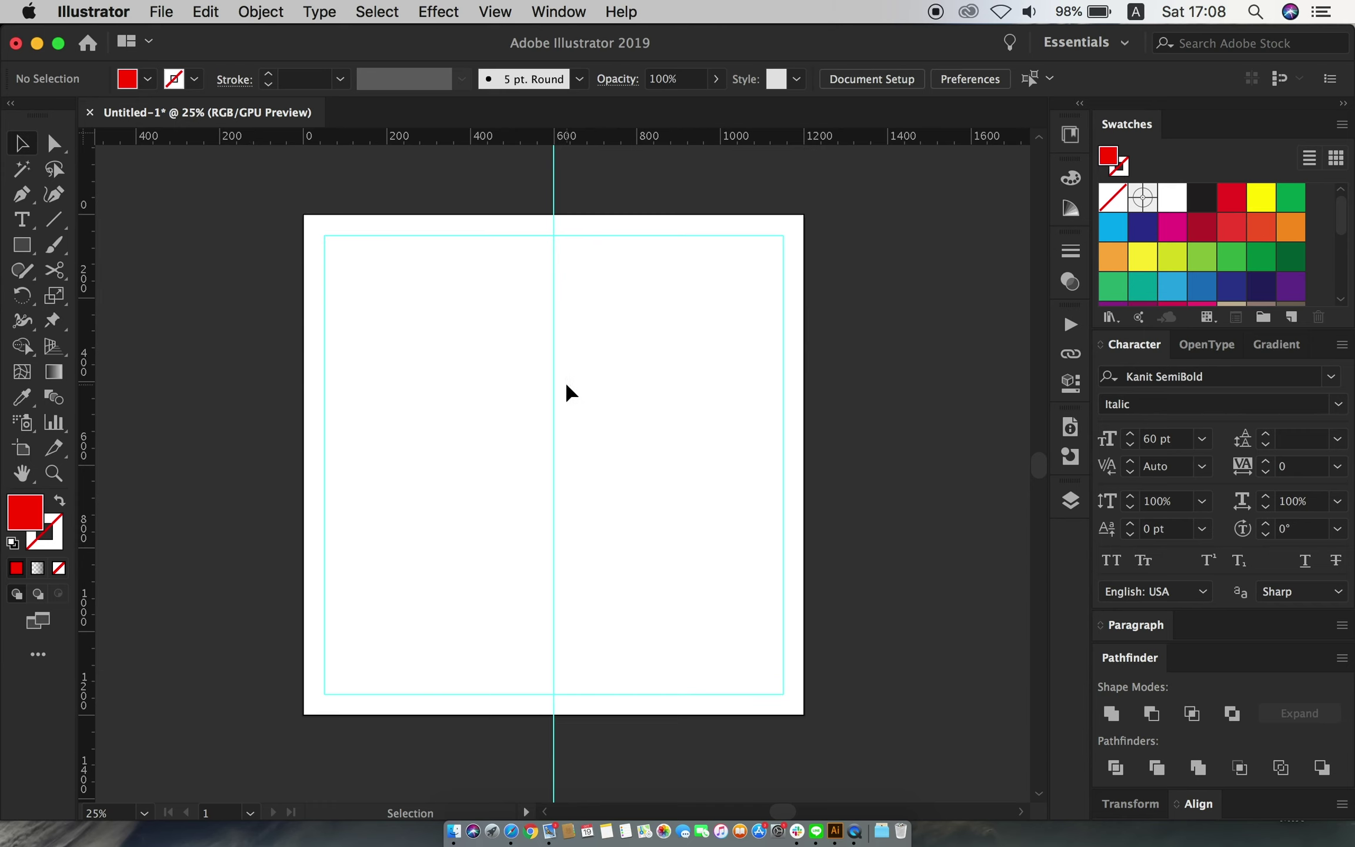
# Type the SPORT+ BANNER headline, enlarge it and move it to the lower left
pyautogui.press('t')
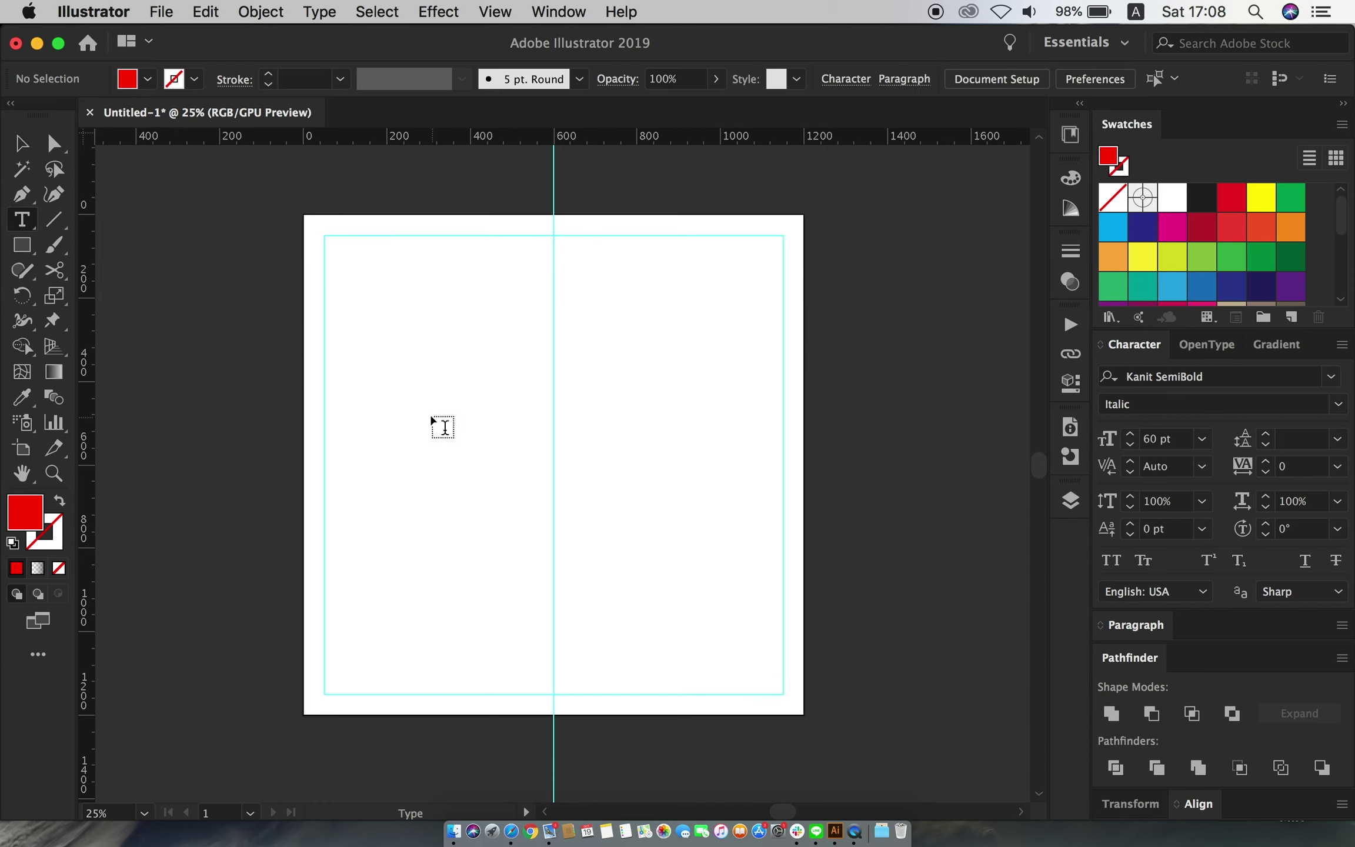
pyautogui.click(431, 415)
pyautogui.write('SPORT')
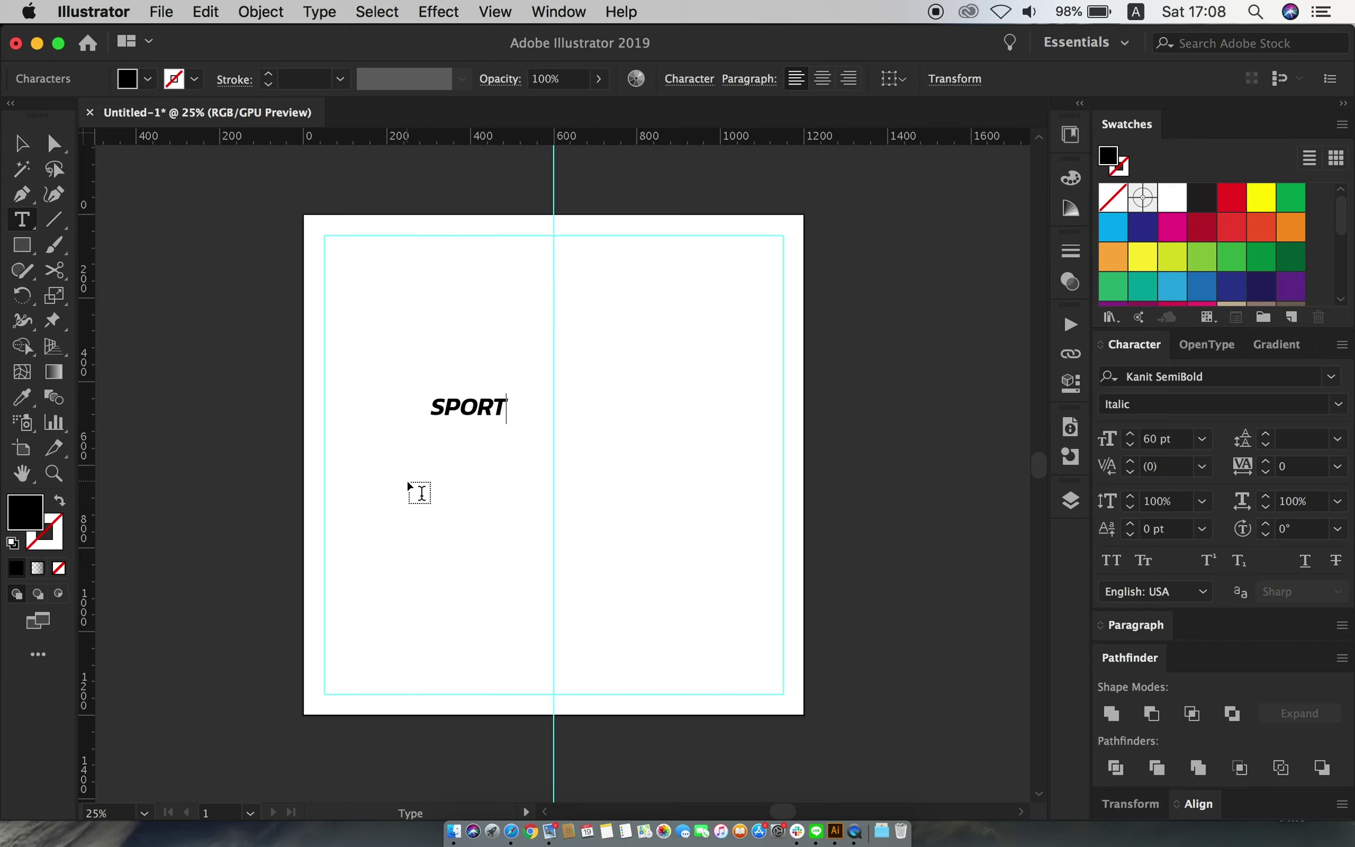
pyautogui.click(505, 405)
pyautogui.write('BANNER')
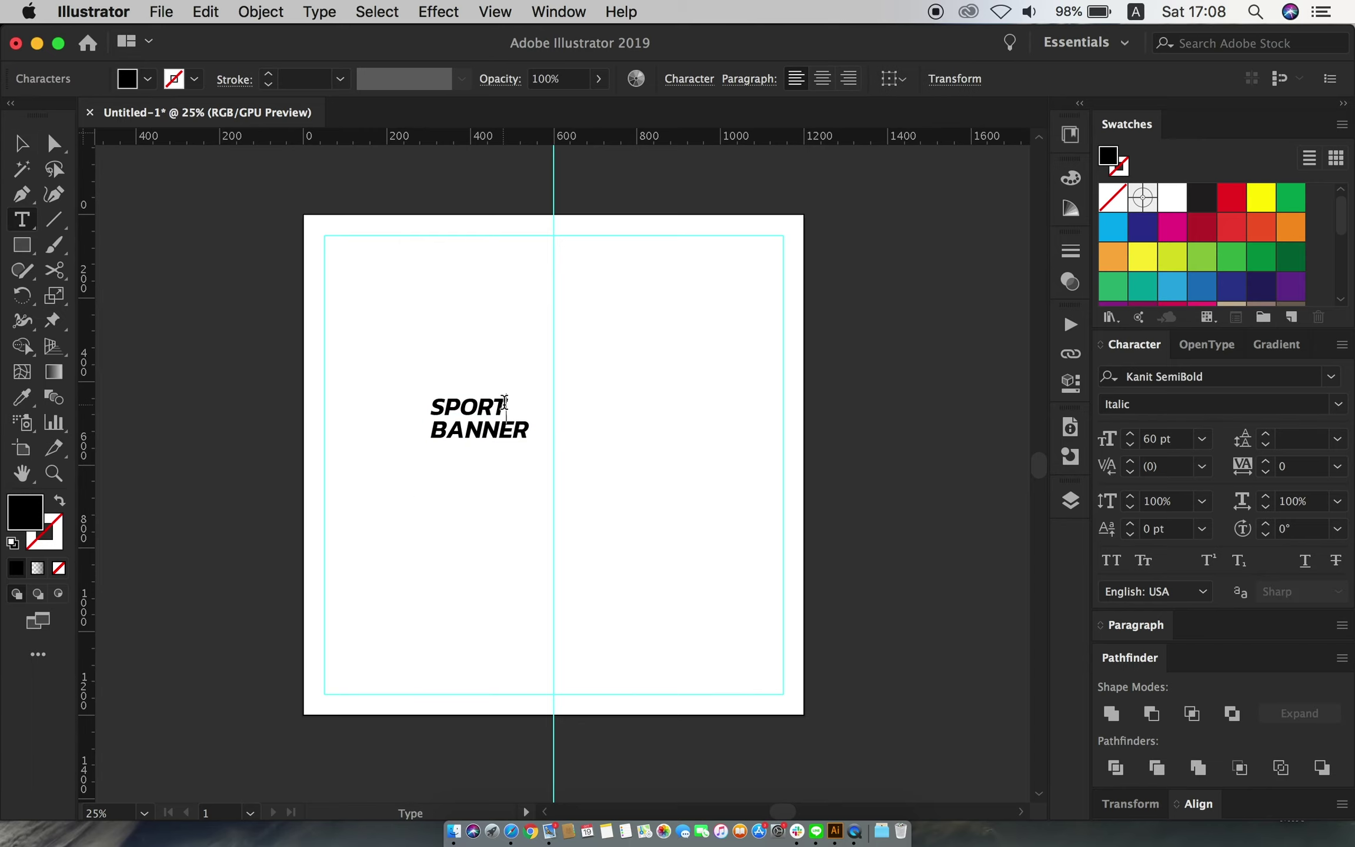
pyautogui.press('Escape')
pyautogui.moveTo(529, 450); pyautogui.dragTo(712, 552)
pyautogui.moveTo(640, 490); pyautogui.dragTo(575, 575)
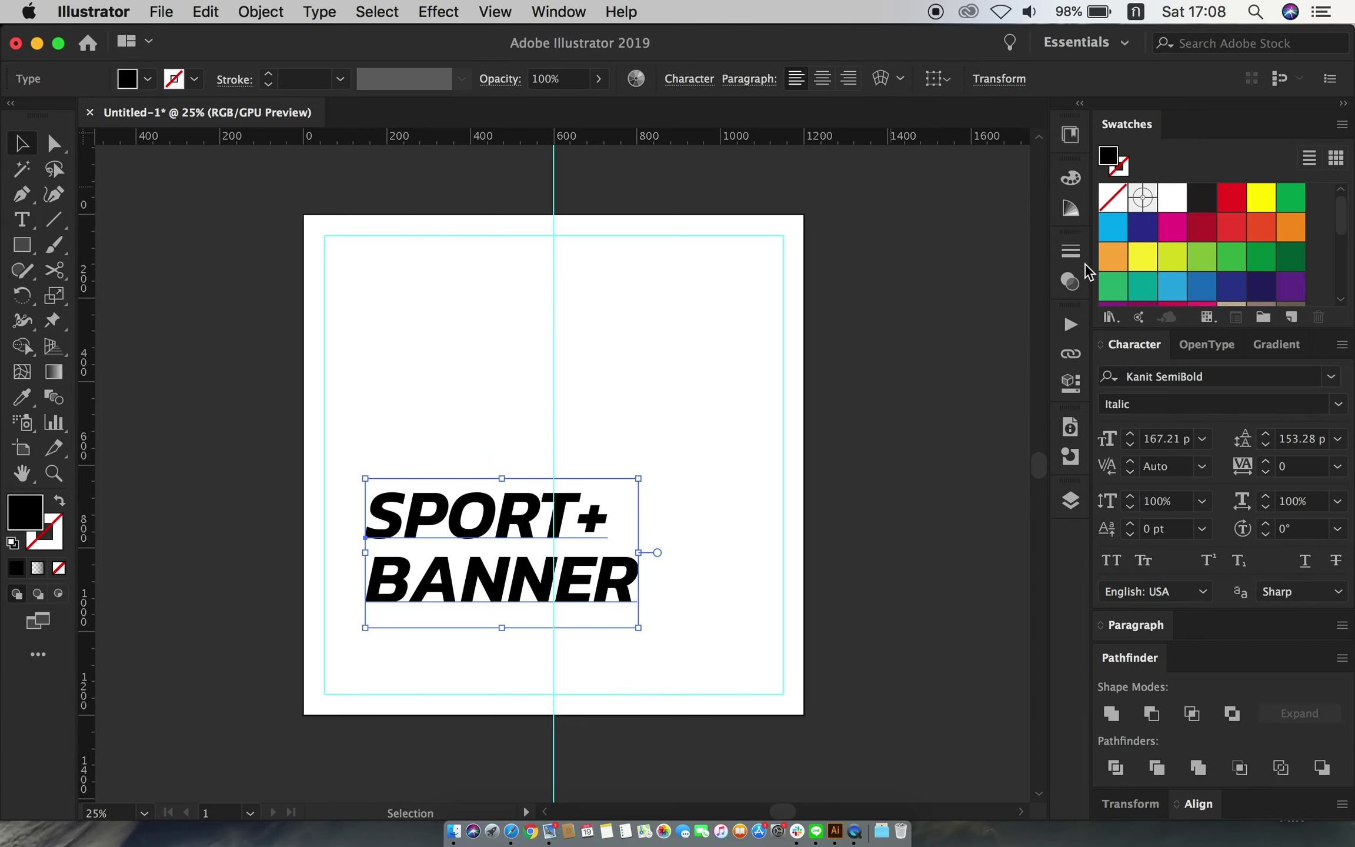
# Set the headline to Kanit ExtraBold with tighter leading and fit it to the margin
pyautogui.click(1331, 376)
pyautogui.click(1211, 514)
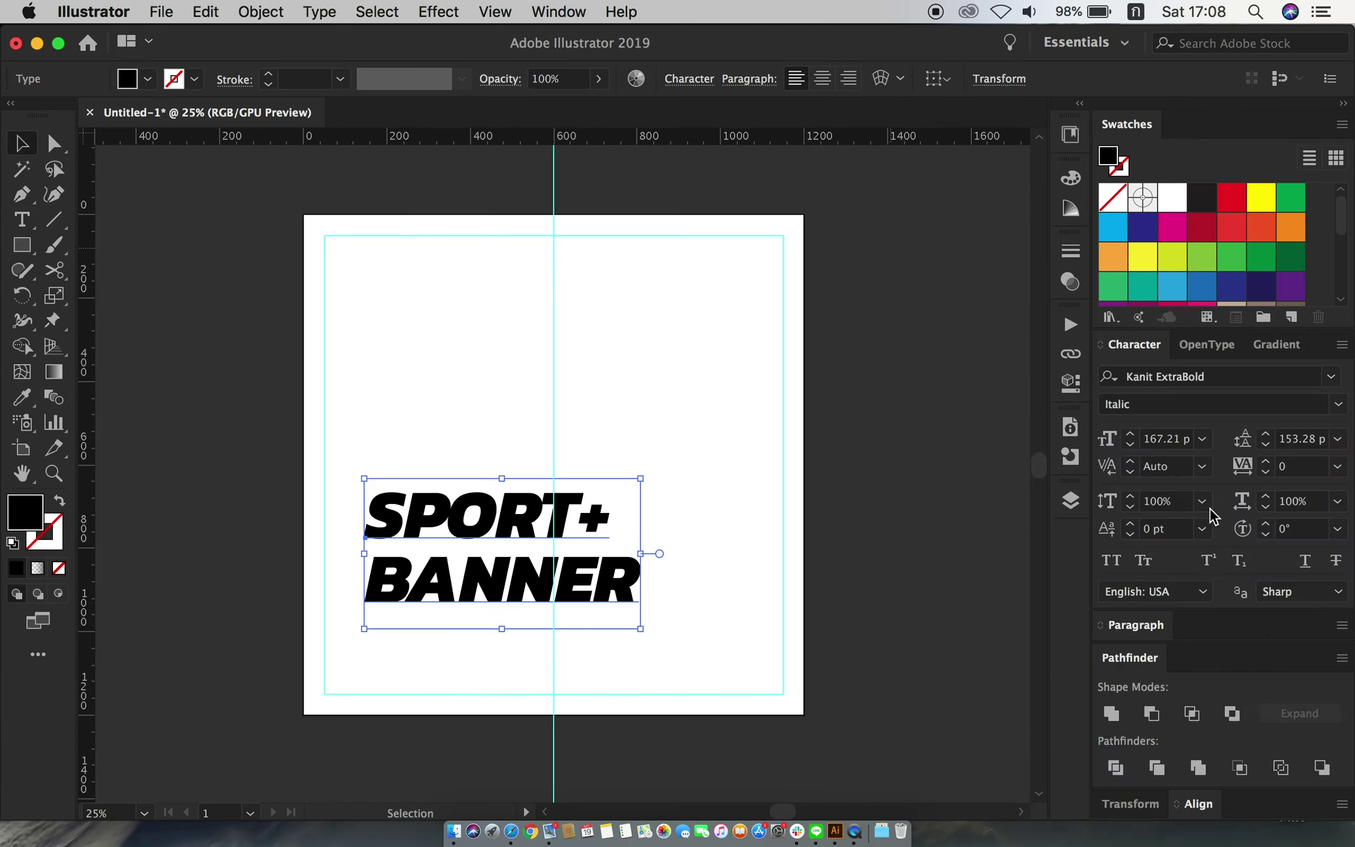
pyautogui.click(1266, 444)
pyautogui.moveTo(640, 628); pyautogui.dragTo(590, 594)
# Add a copy of the headline below it, retyped as NEW MEMBER
pyautogui.moveTo(559, 566)
pyautogui.mouseDown()
pyautogui.moveTo(515, 553)
pyautogui.moveTo(574, 609)
pyautogui.moveTo(520, 708)
pyautogui.moveTo(464, 669)
pyautogui.mouseUp()
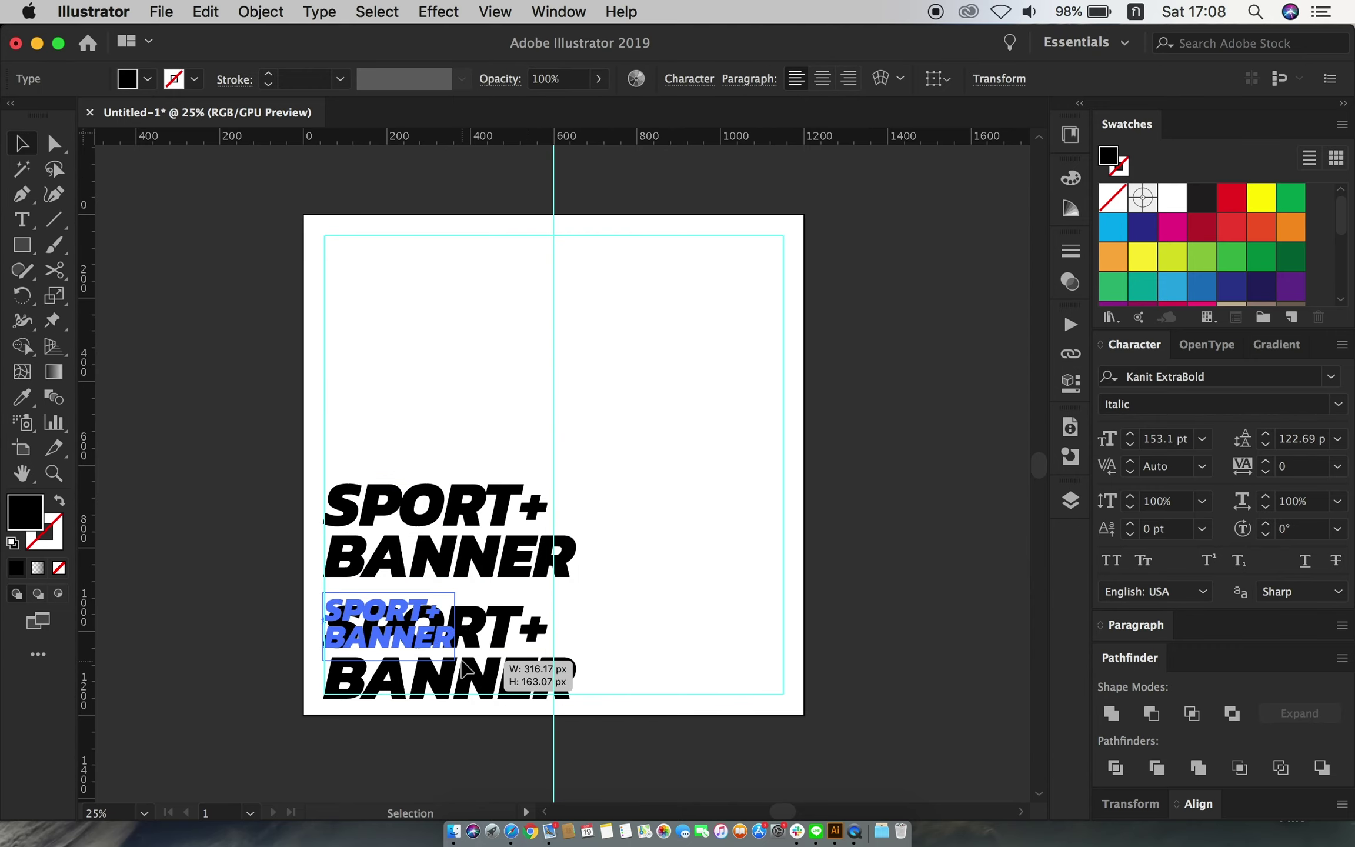
pyautogui.doubleClick(409, 628)
pyautogui.write('“ฎ”')
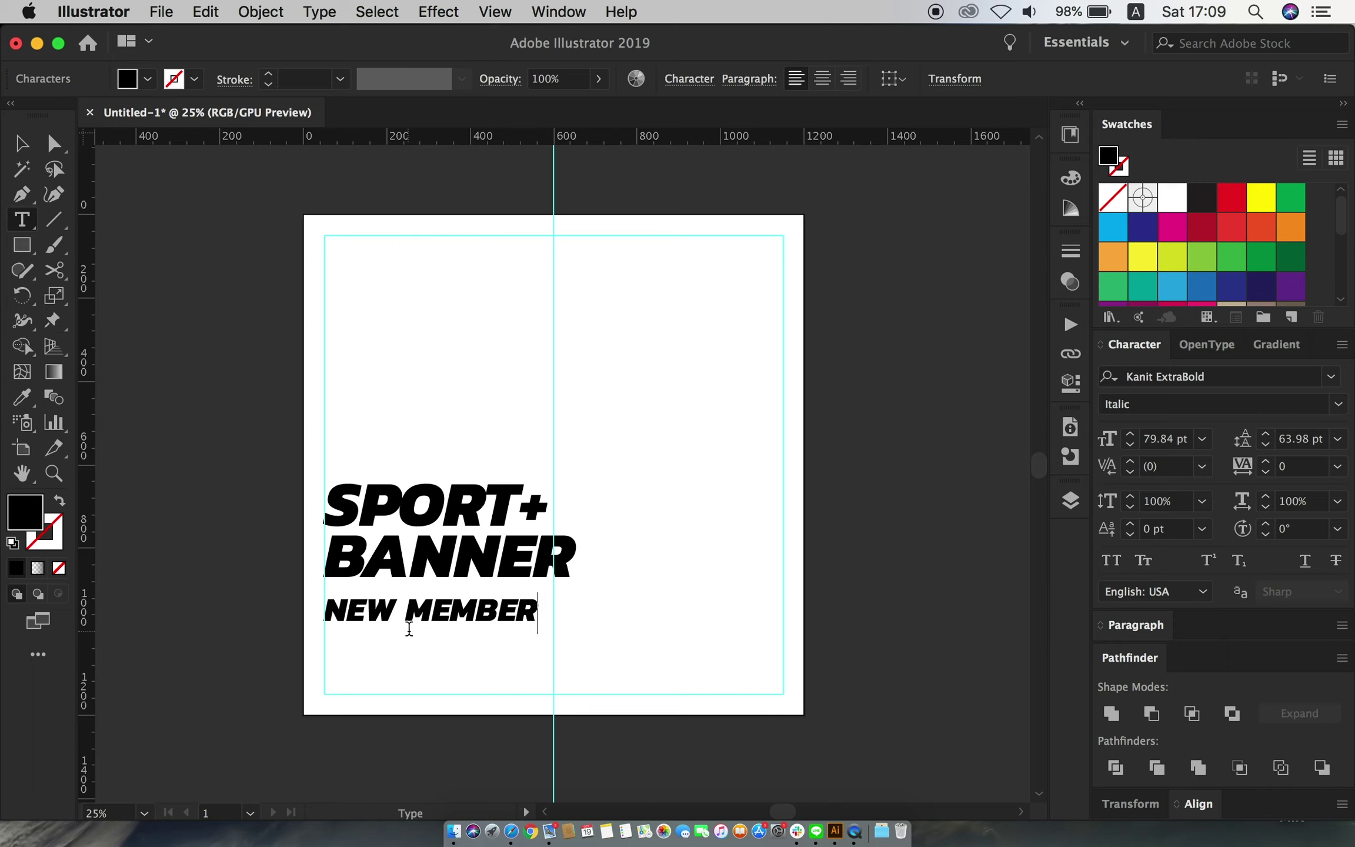
pyautogui.press('Escape')
# Add a copy of NEW MEMBER below it, retyped as 20% OFF
pyautogui.moveTo(468, 612); pyautogui.dragTo(469, 650)
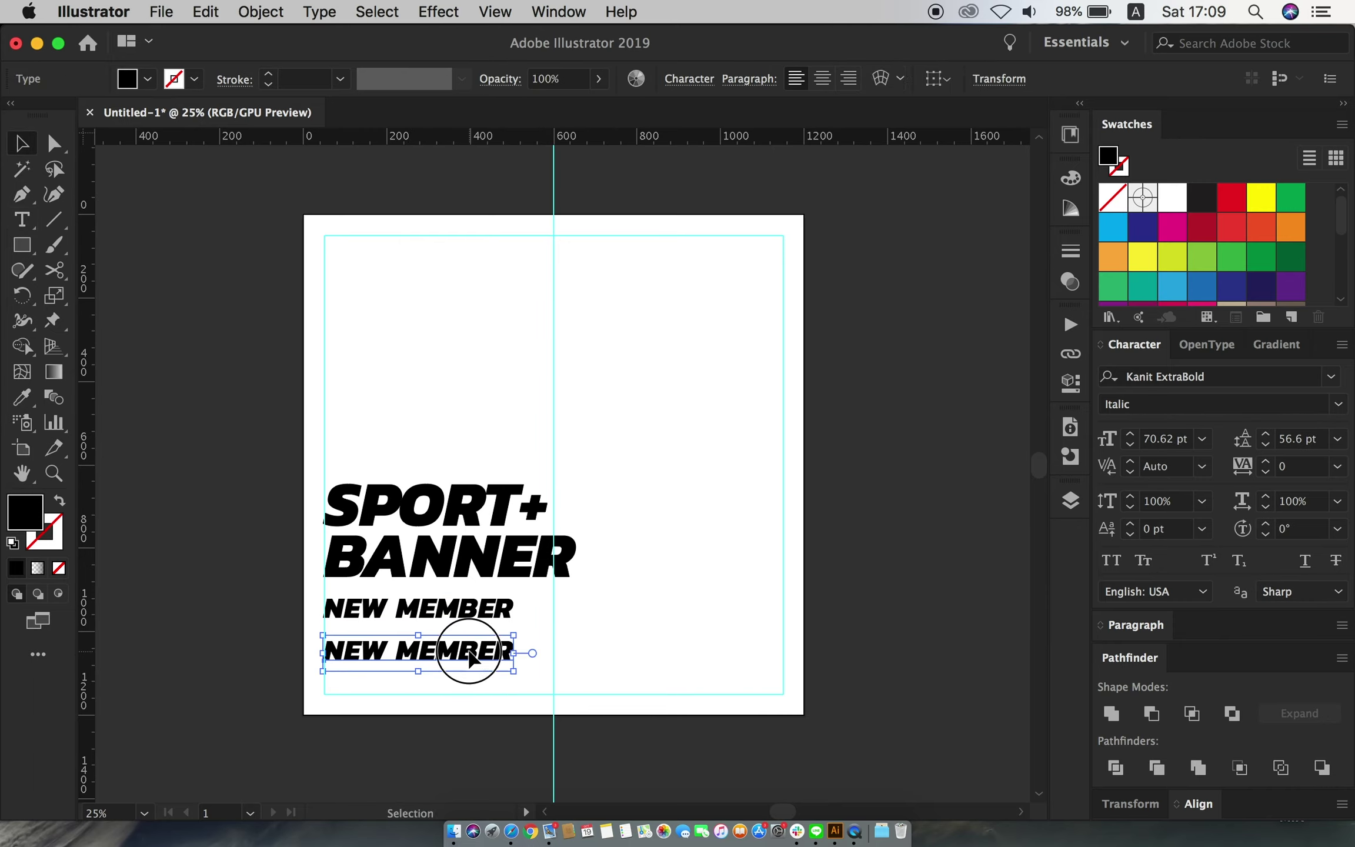
pyautogui.doubleClick(469, 649)
pyautogui.write('2')
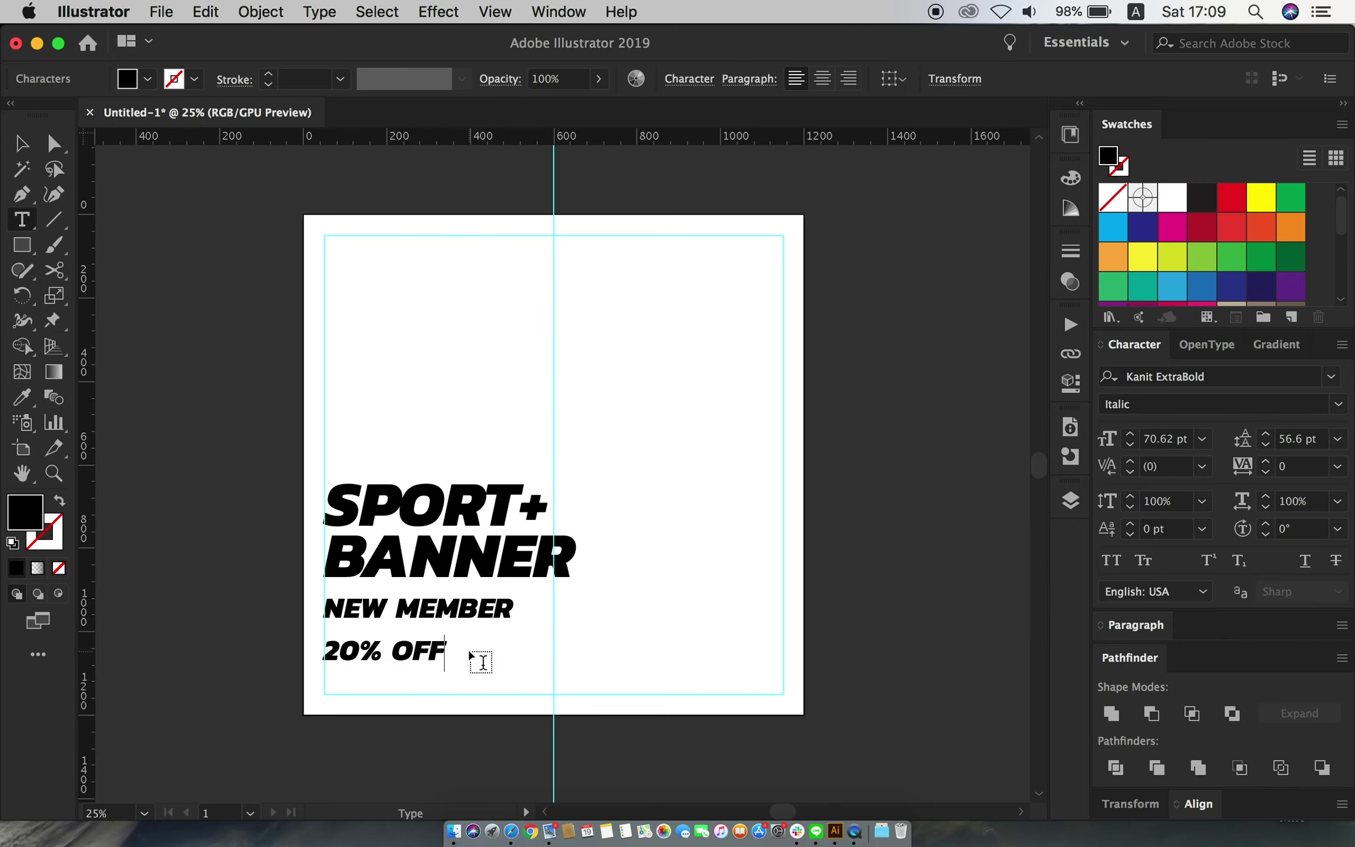
pyautogui.press('Escape')
# Tuck 20% OFF under NEW MEMBER and draw a black square with one corner removed
pyautogui.moveTo(469, 652)
pyautogui.mouseDown()
pyautogui.moveTo(488, 655)
pyautogui.moveTo(433, 659)
pyautogui.mouseUp()
pyautogui.press('super+0')
pyautogui.press('m')
pyautogui.moveTo(581, 590)
pyautogui.keyDown('shift'); pyautogui.mouseDown()
pyautogui.moveTo(654, 676)
pyautogui.moveTo(501, 590)
pyautogui.moveTo(685, 634)
pyautogui.mouseUp(); pyautogui.keyUp('shift')
pyautogui.press('-')
pyautogui.click(661, 670)
pyautogui.press('m')
# Merge the shapes and stretch them into a long black banner with a slanted right end
pyautogui.press('v')
pyautogui.click(54, 142)
pyautogui.moveTo(581, 631); pyautogui.dragTo(379, 630)
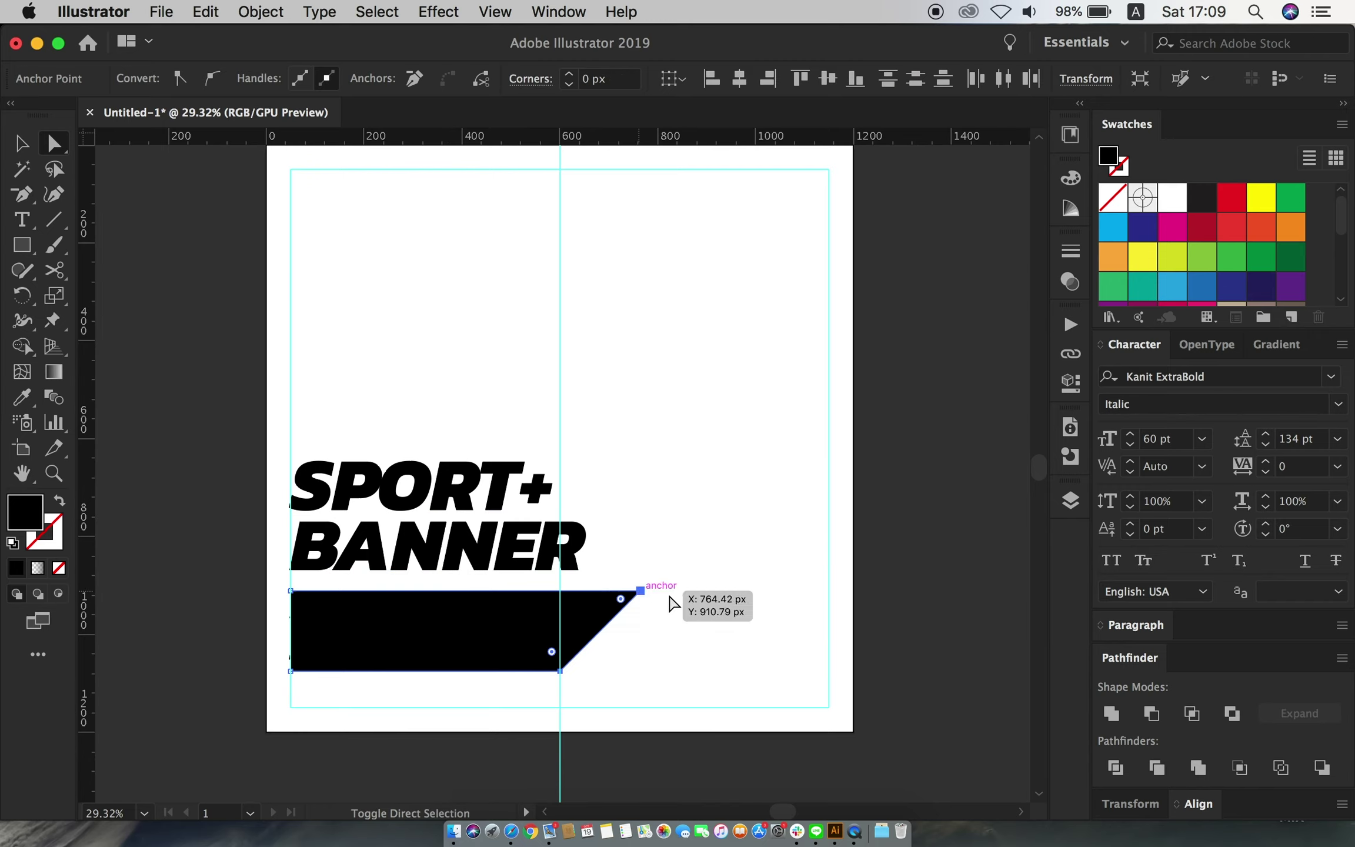
pyautogui.moveTo(742, 590); pyautogui.dragTo(641, 594)
pyautogui.press('v')
# Send the banner behind the text and make NEW MEMBER and 20% OFF white on it
pyautogui.rightClick(605, 615)
pyautogui.click(853, 732)
pyautogui.click(726, 620)
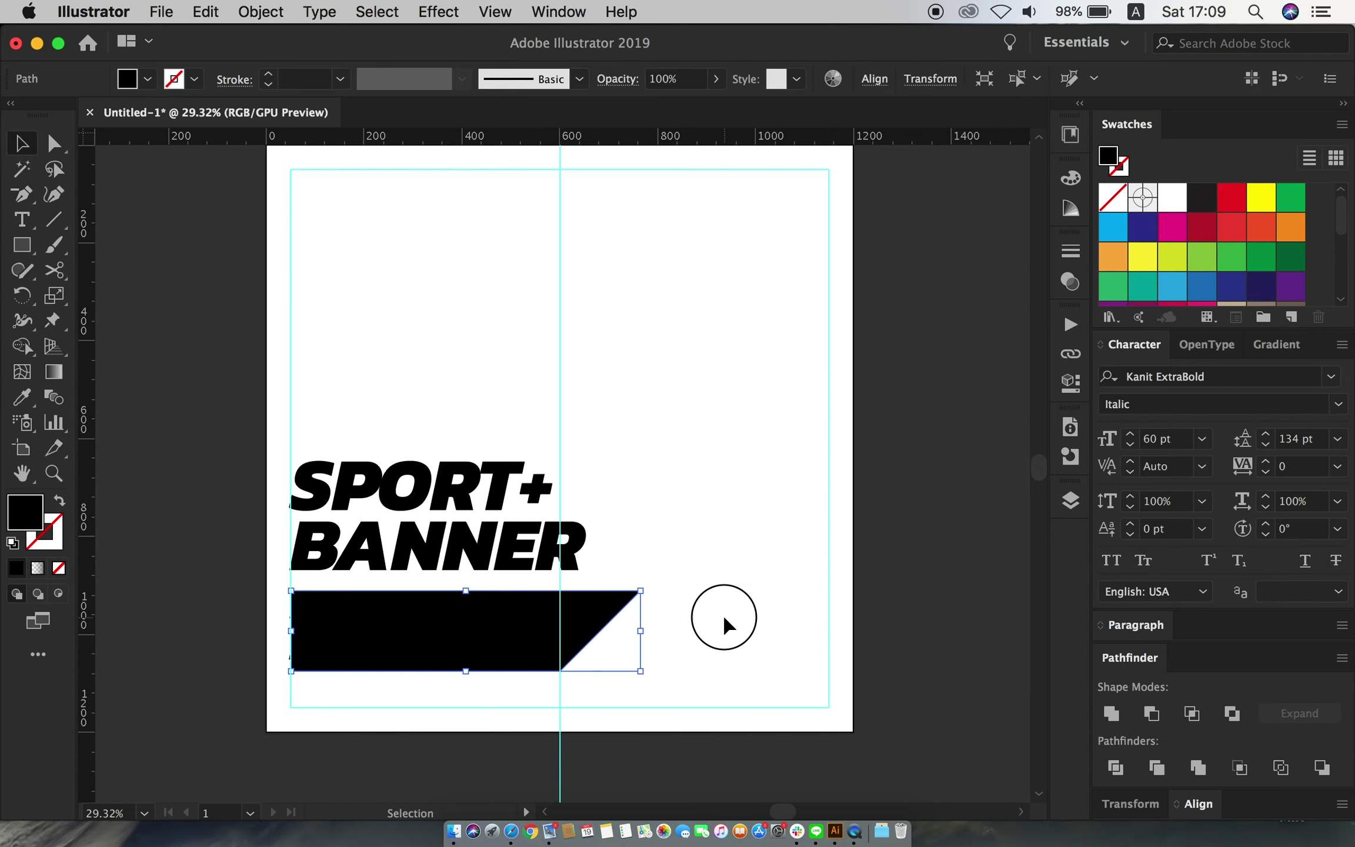
pyautogui.click(620, 620)
pyautogui.click(1171, 197)
pyautogui.moveTo(454, 619); pyautogui.dragTo(470, 620)
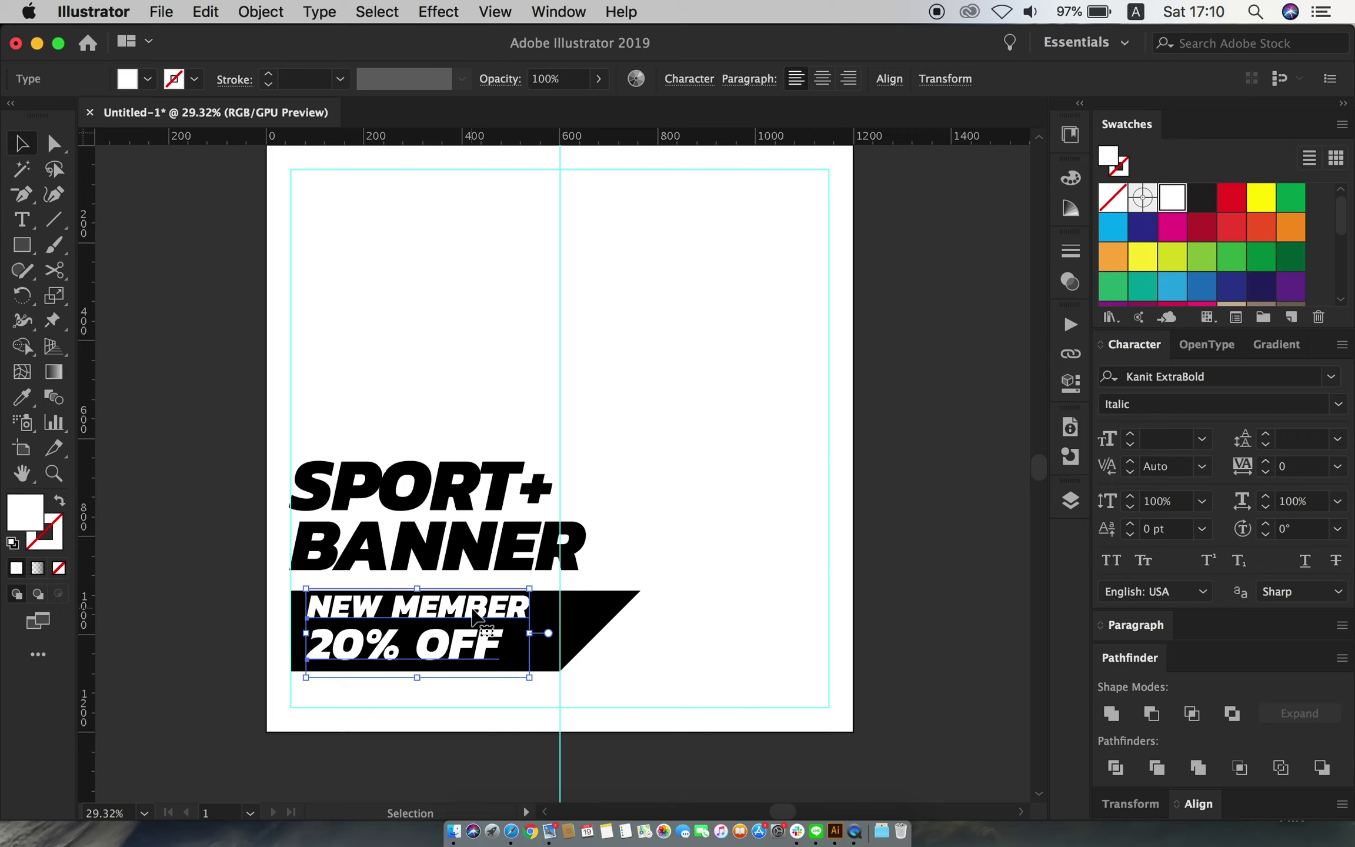
# Widen the black banner to the right and shift its slanted end left
pyautogui.click(471, 606)
pyautogui.click(588, 635)
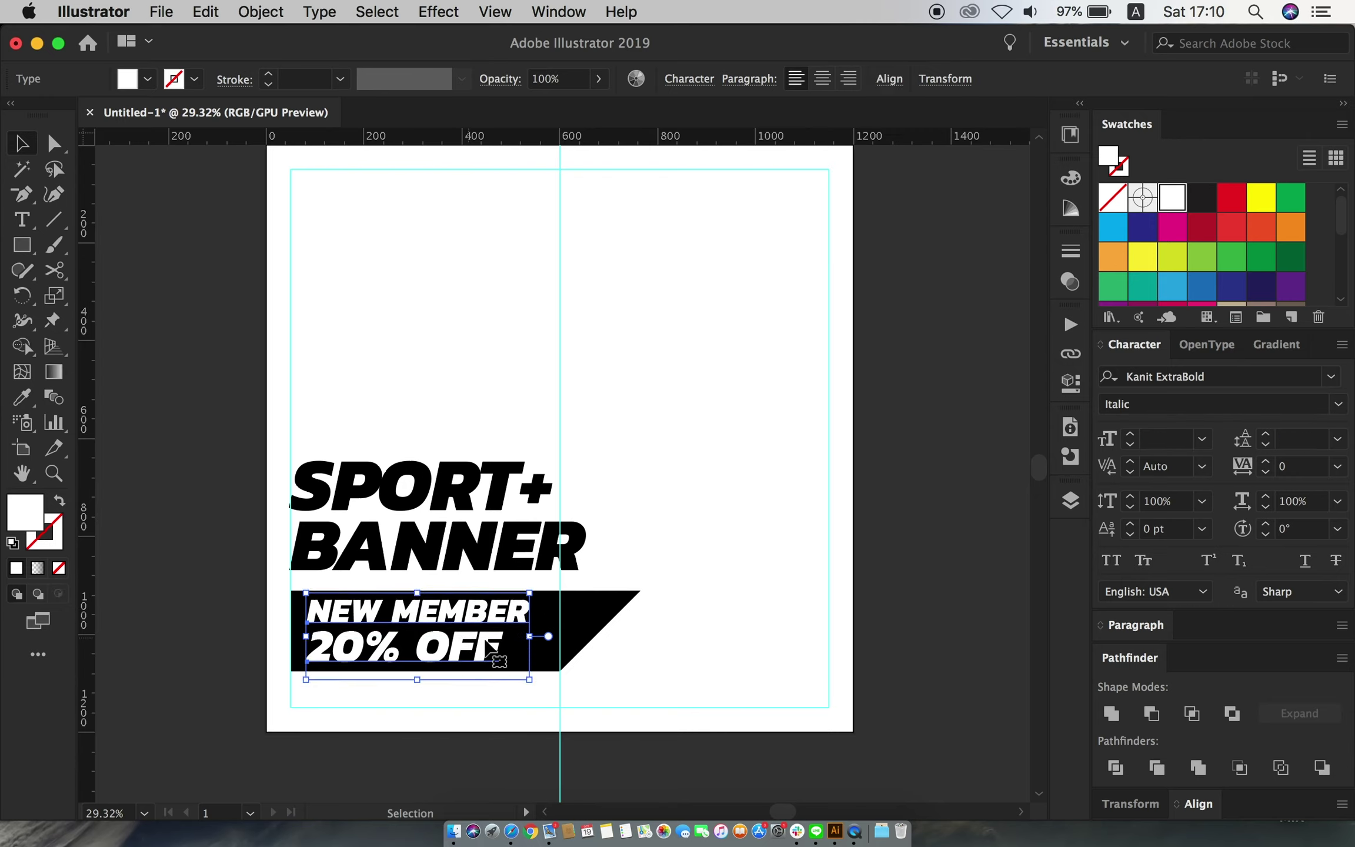
pyautogui.moveTo(640, 631)
pyautogui.mouseDown()
pyautogui.moveTo(702, 630)
pyautogui.moveTo(664, 630)
pyautogui.mouseUp()
pyautogui.click(593, 680)
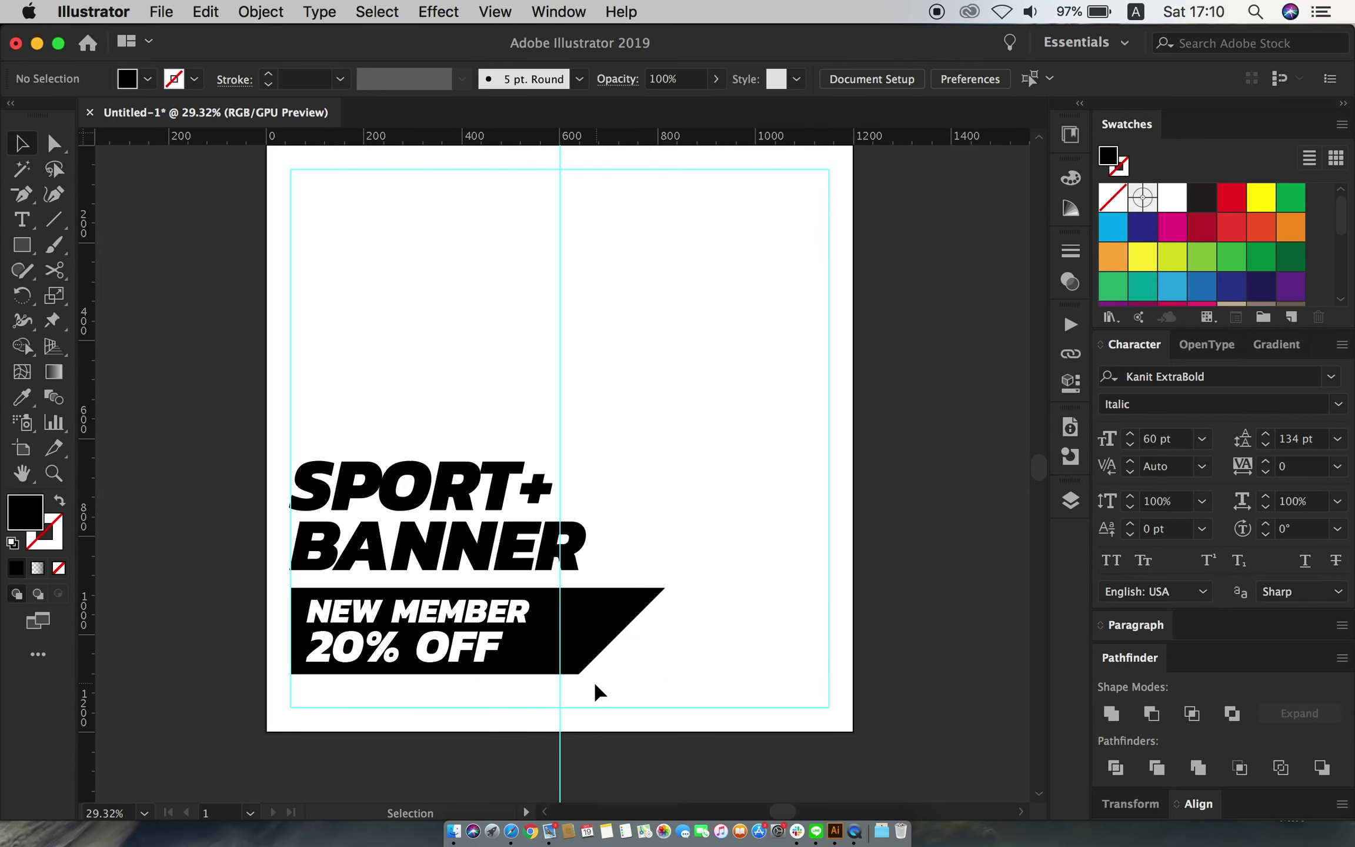
pyautogui.moveTo(571, 687); pyautogui.dragTo(699, 581)
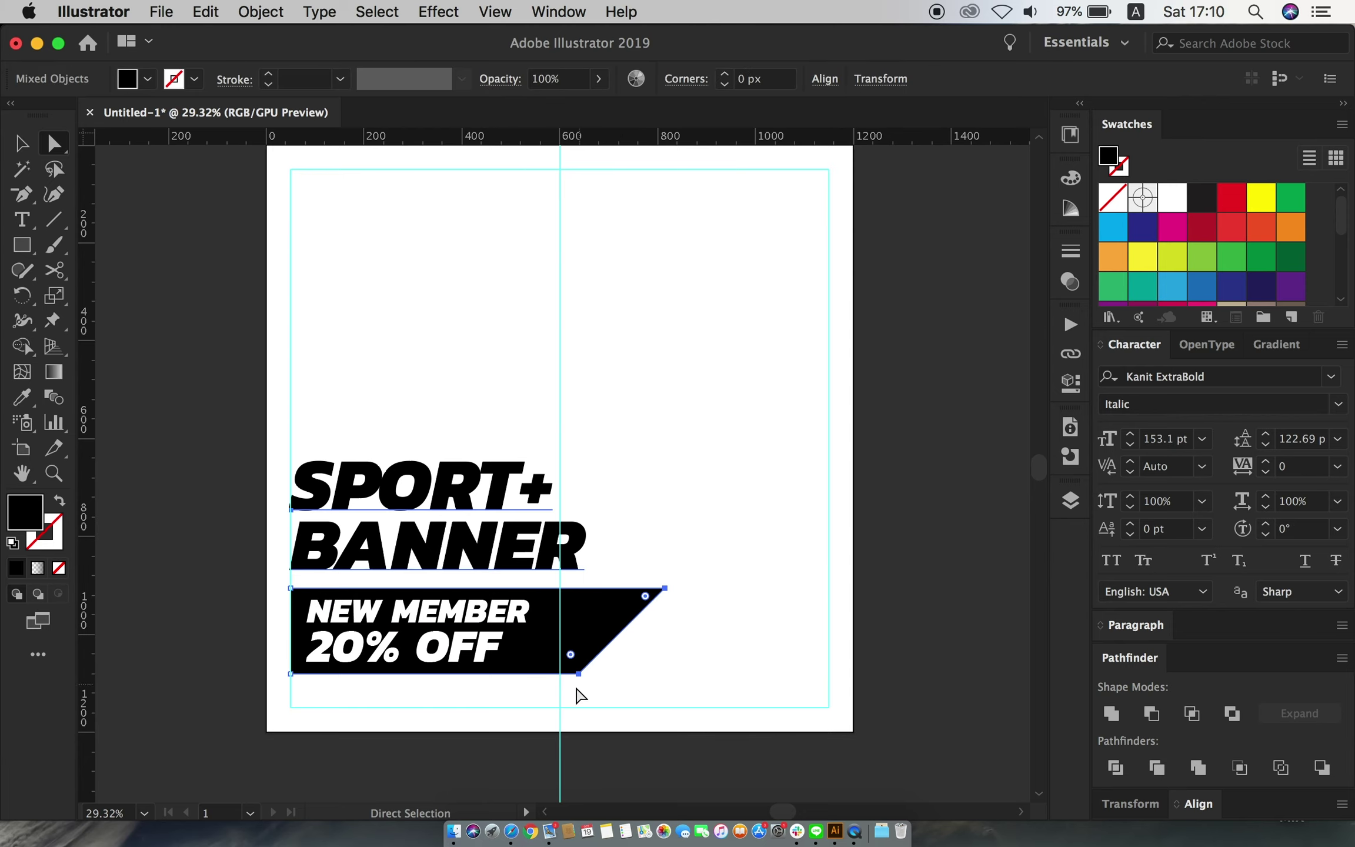
pyautogui.moveTo(579, 673); pyautogui.dragTo(518, 675)
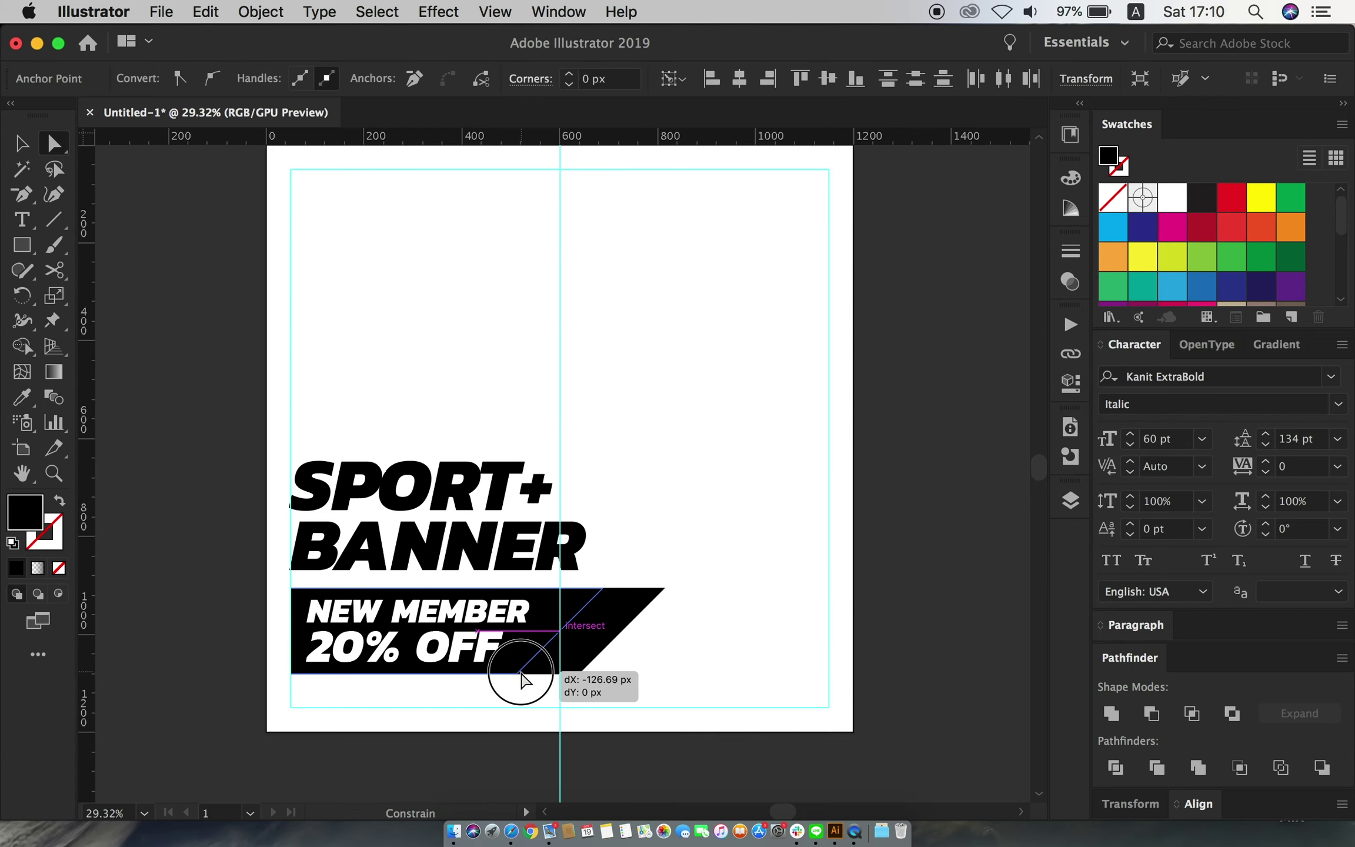
pyautogui.click(696, 632)
pyautogui.click(346, 487)
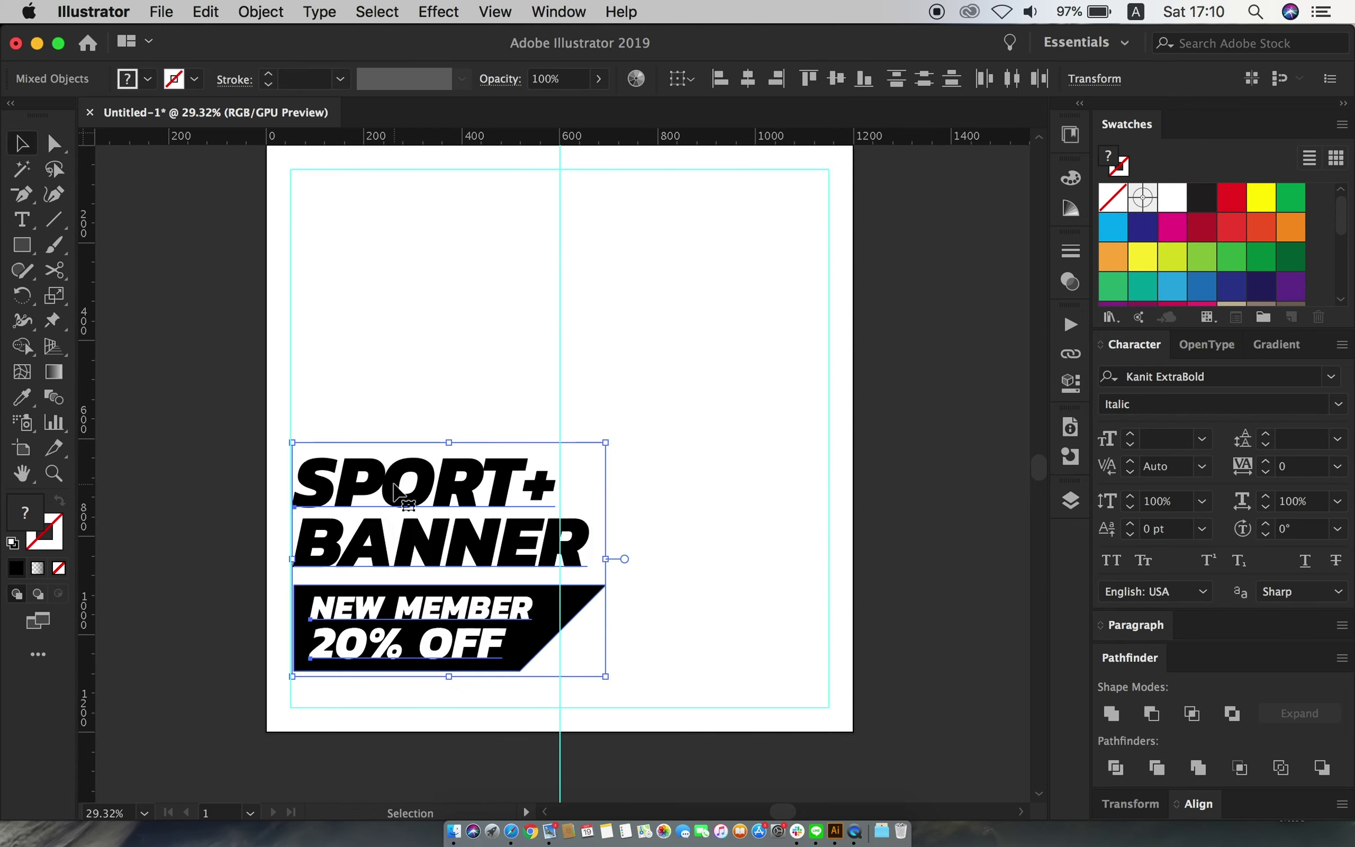
pyautogui.click(971, 300)
# Draw a placeholder text area above the headline, then delete it
pyautogui.press('t')
pyautogui.moveTo(371, 326); pyautogui.dragTo(712, 415)
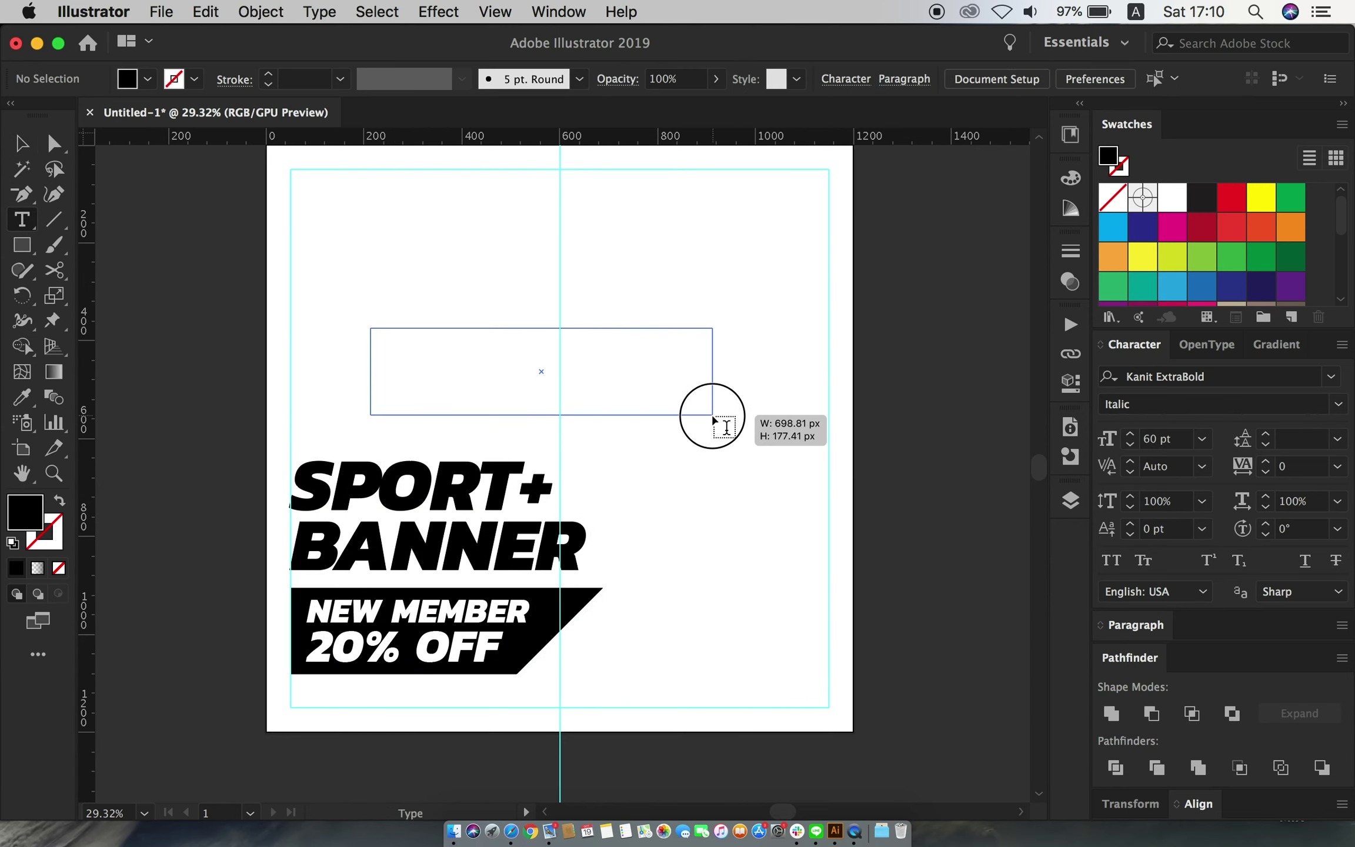
pyautogui.moveTo(376, 341); pyautogui.dragTo(436, 399)
pyautogui.press('Escape')
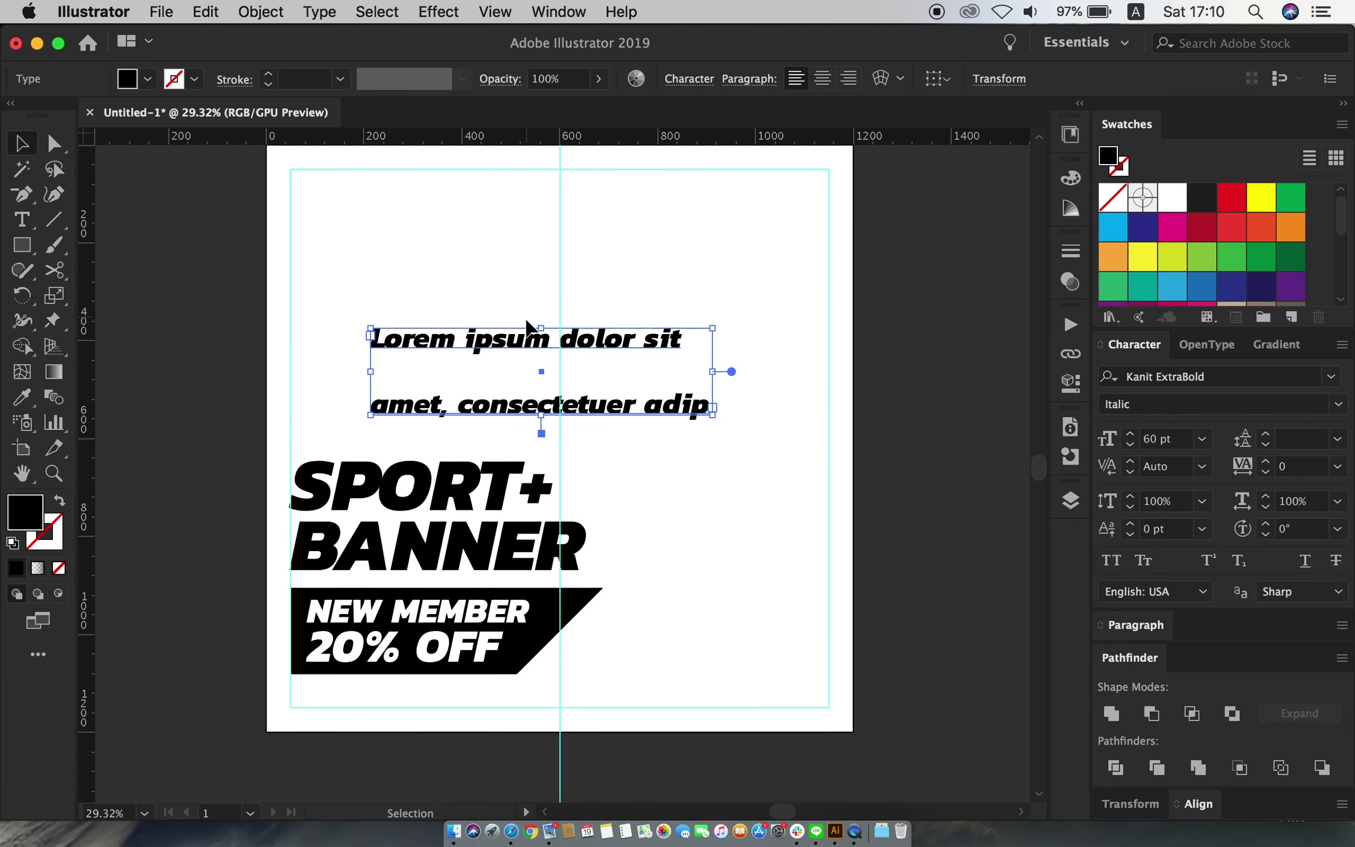
pyautogui.press('Delete')
# Add a Lorem ipsum tagline above the SPORT+ headline and nudge the whole text block up
pyautogui.click(381, 306)
pyautogui.click(17, 144)
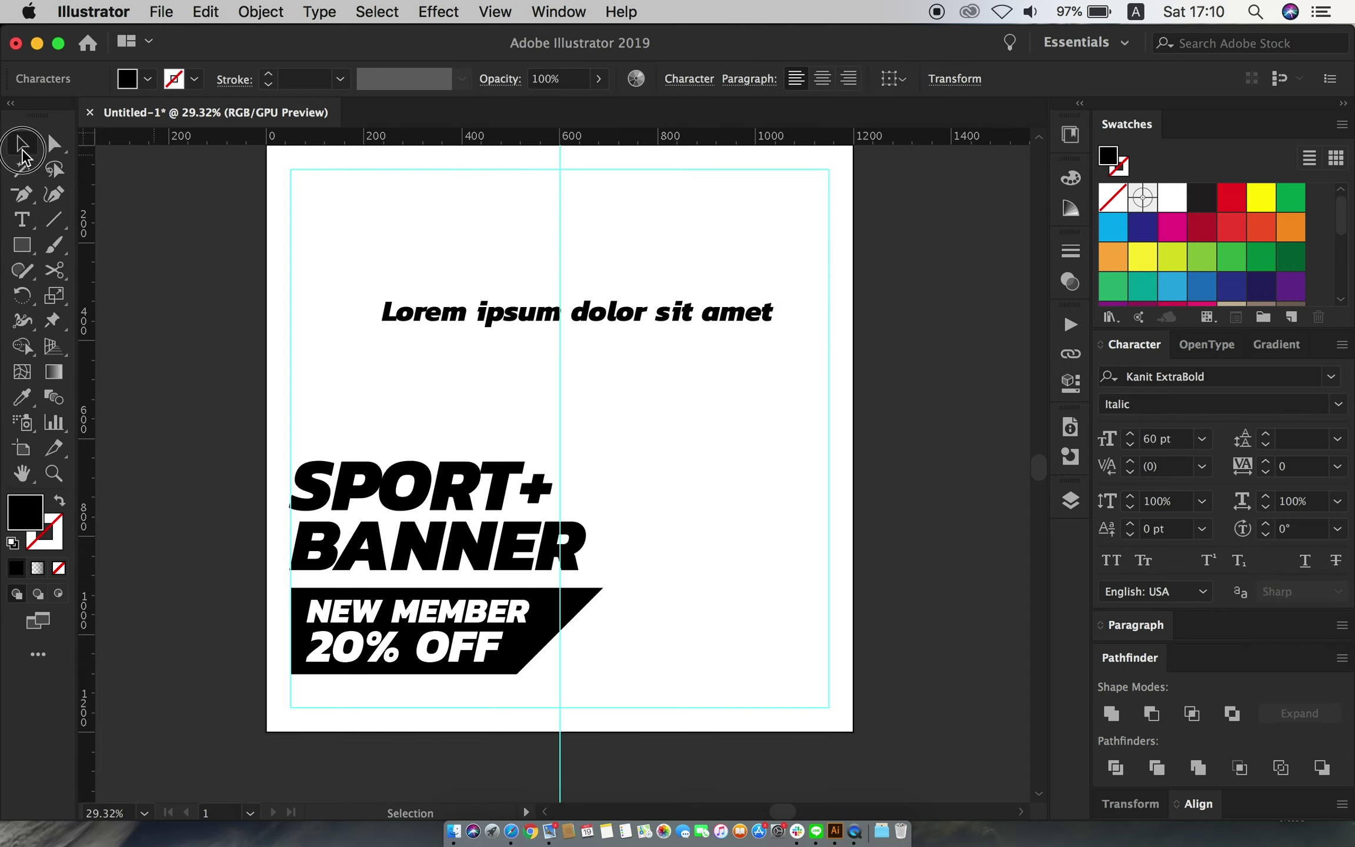
pyautogui.moveTo(617, 317)
pyautogui.mouseDown()
pyautogui.moveTo(526, 444)
pyautogui.moveTo(525, 433)
pyautogui.mouseUp()
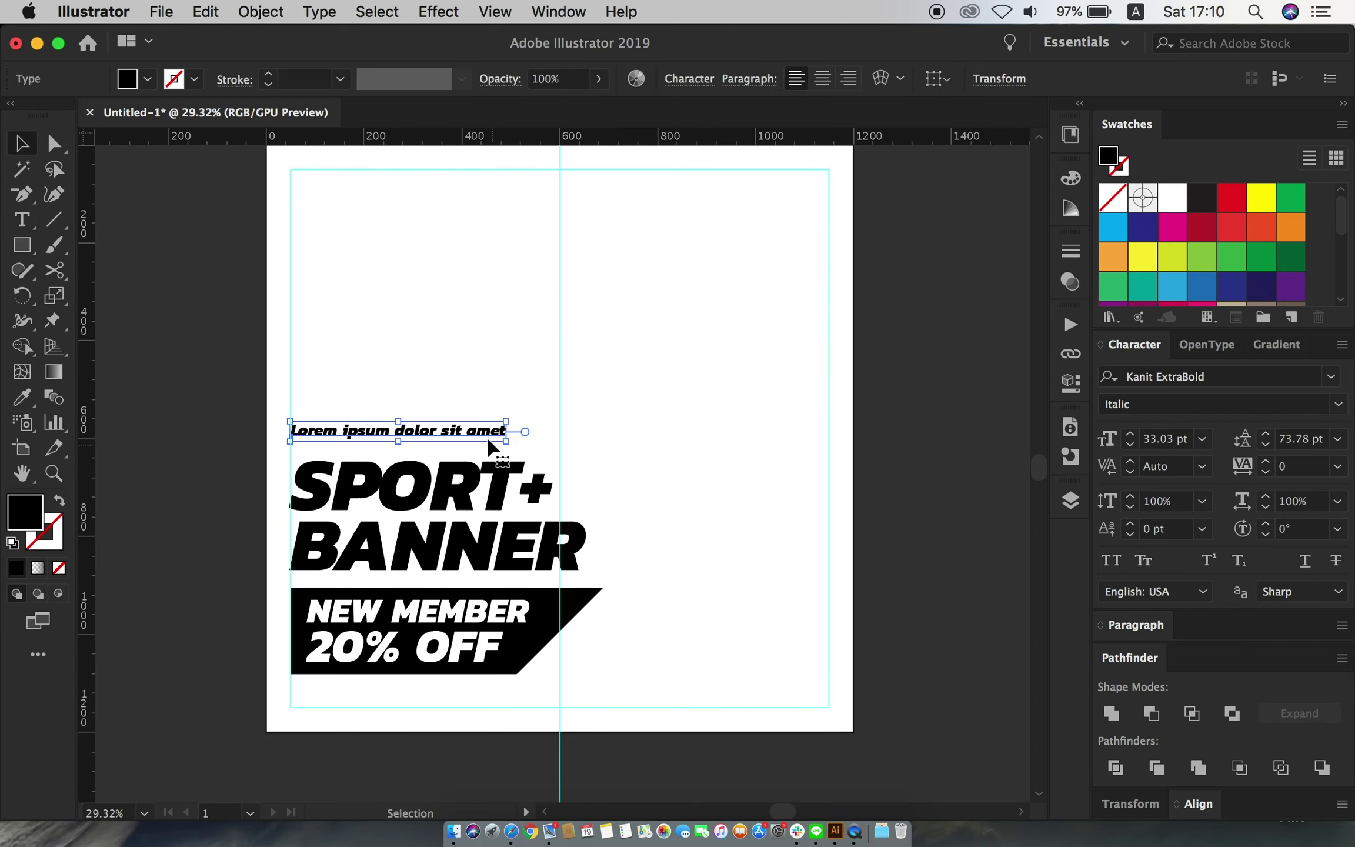
pyautogui.click(591, 376)
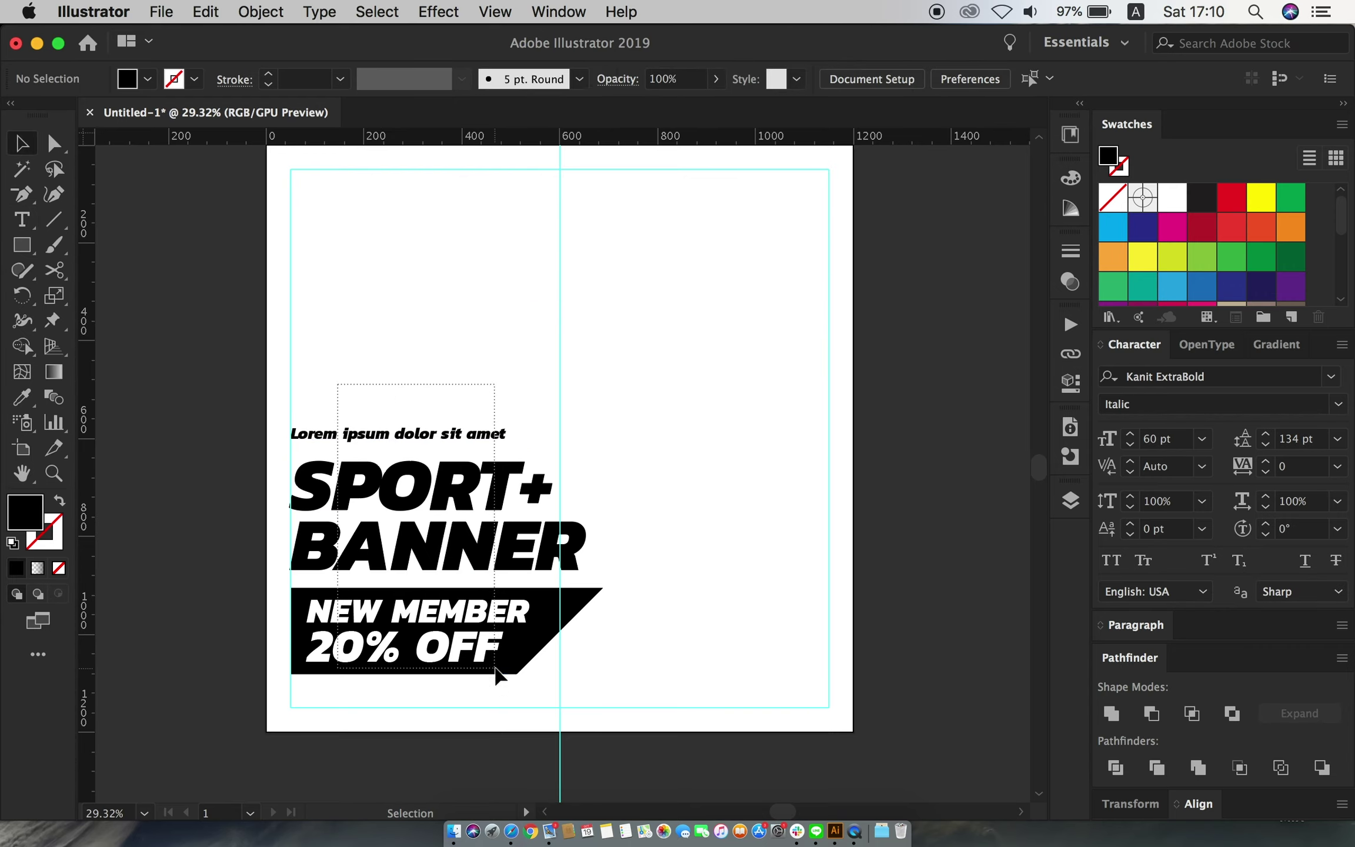
pyautogui.moveTo(498, 675); pyautogui.dragTo(530, 628)
pyautogui.click(725, 377)
# Draw a black triangle over the artboard's top-left corner from a square with one corner removed
pyautogui.click(13, 249)
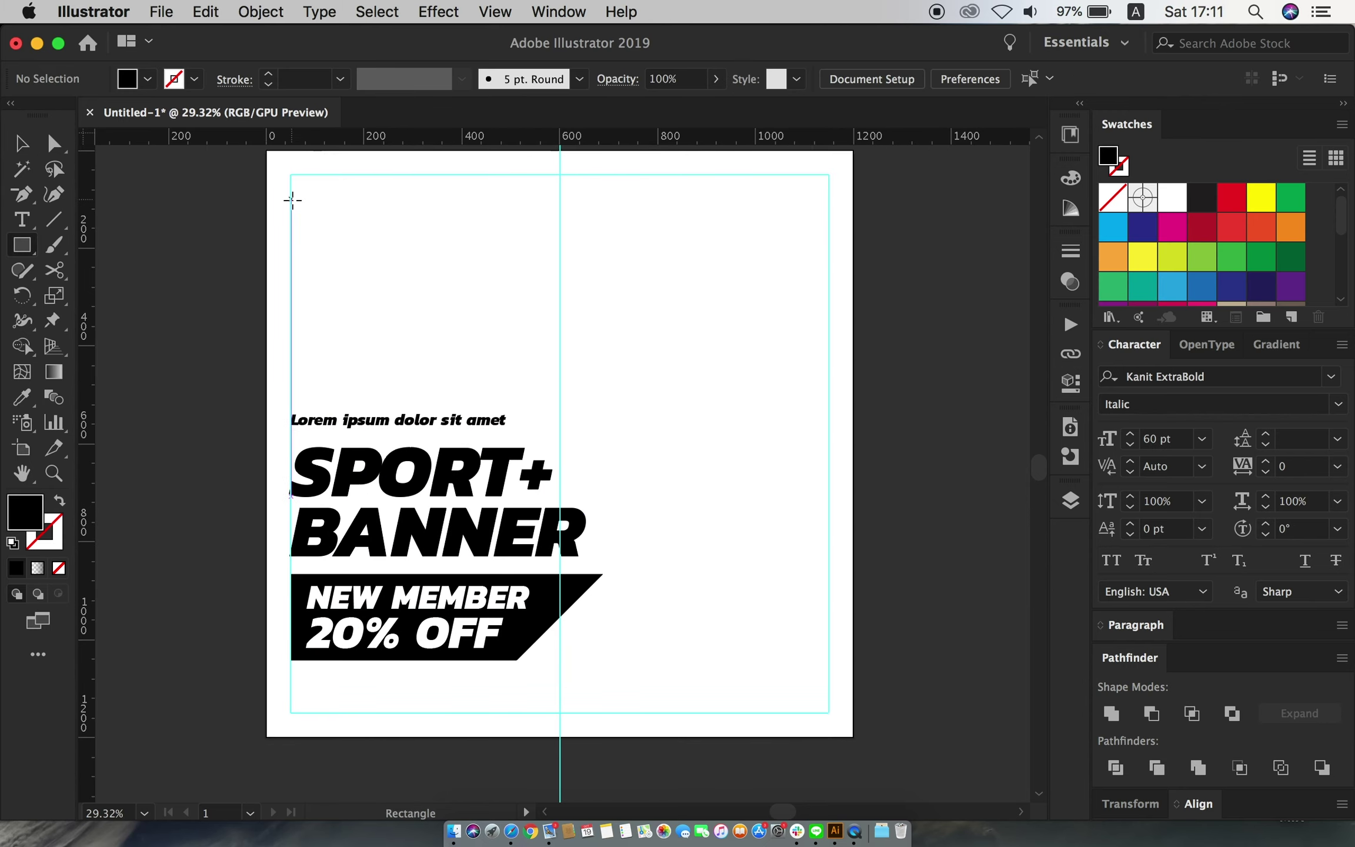
pyautogui.scroll(1, 291, 194)
pyautogui.moveTo(266, 155); pyautogui.dragTo(475, 363)
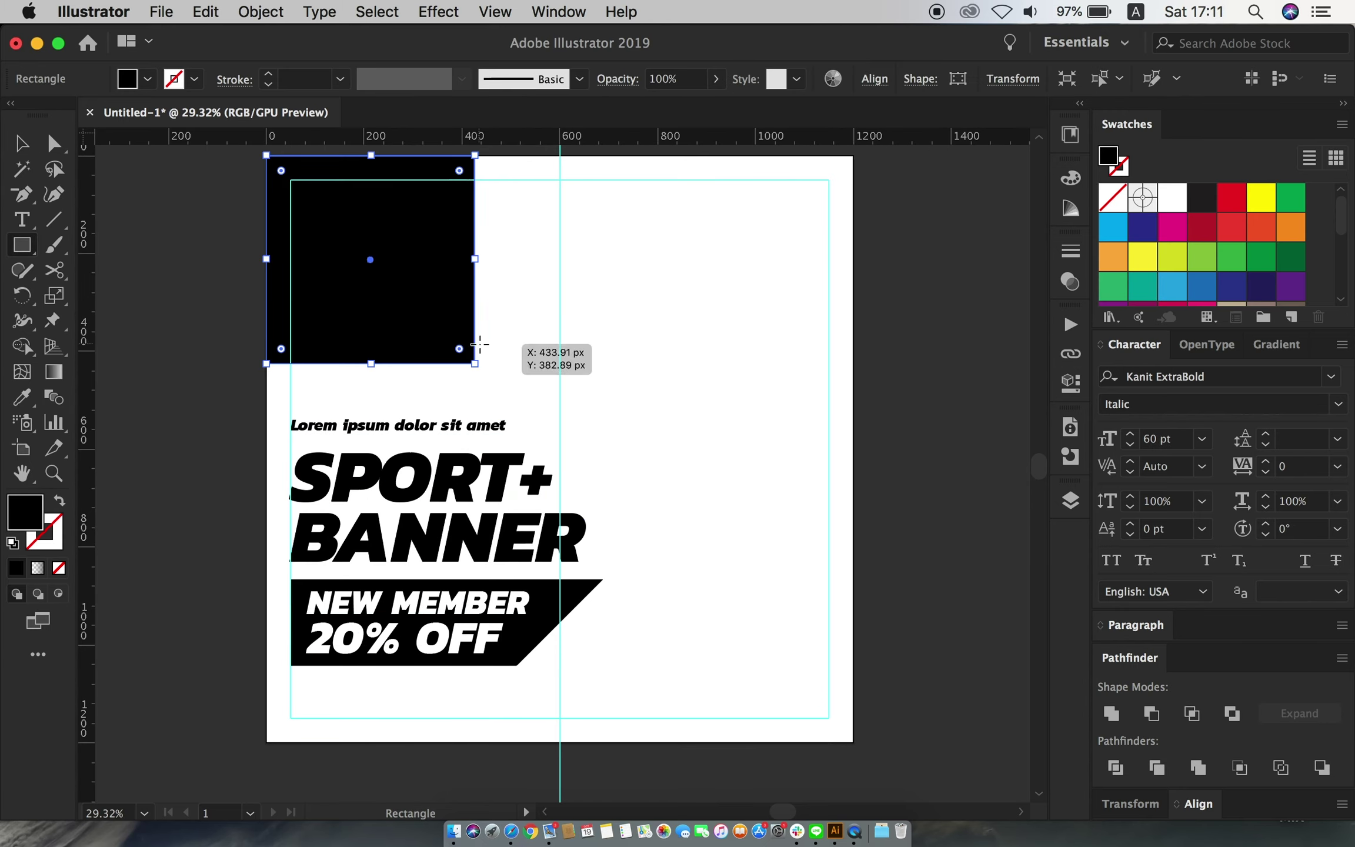
pyautogui.click(22, 194)
pyautogui.click(475, 363)
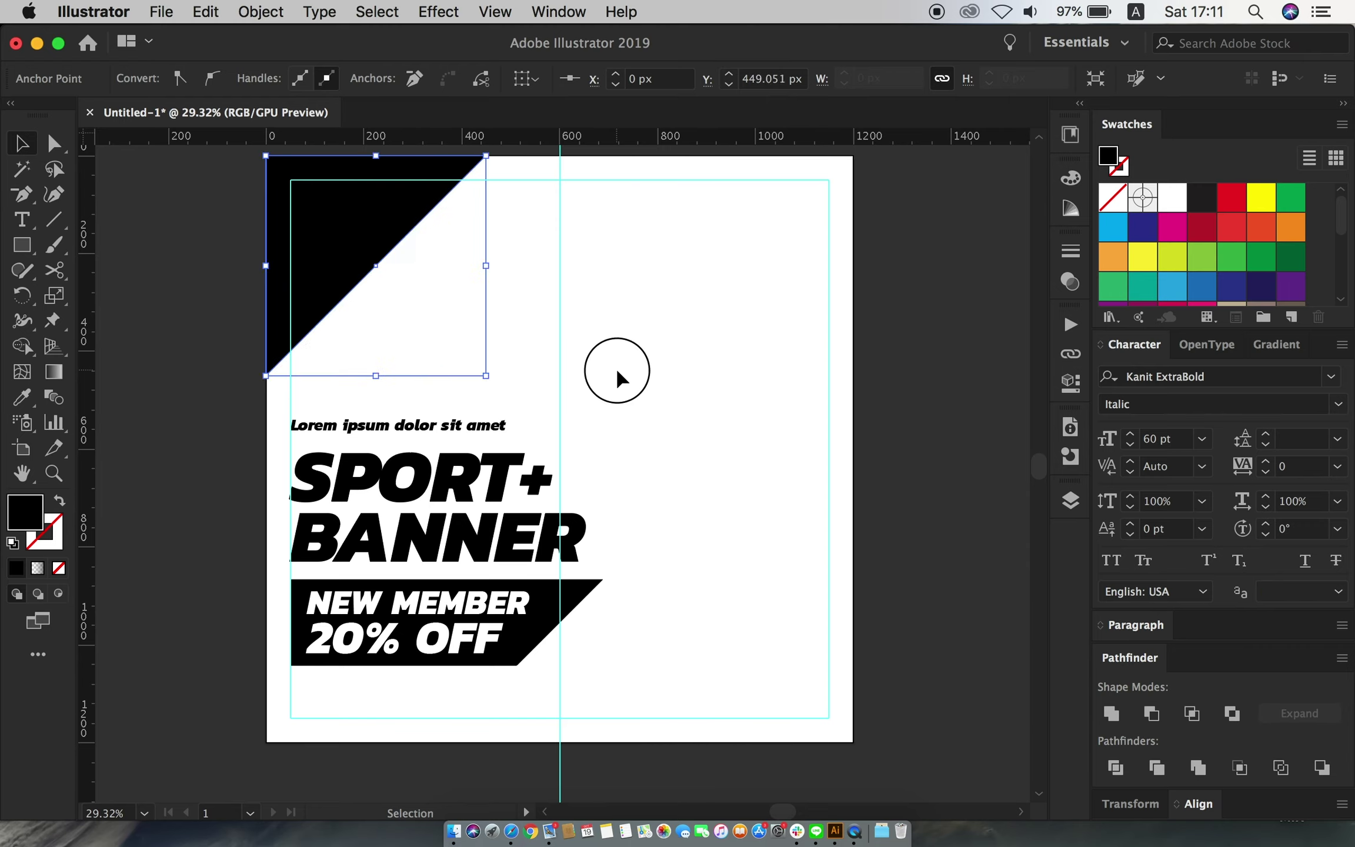
pyautogui.press('v')
# Duplicate the triangle, rotate and scale it into the bottom-right corner, and raise the text block
pyautogui.moveTo(342, 257); pyautogui.dragTo(733, 461)
pyautogui.moveTo(645, 507); pyautogui.dragTo(782, 588)
pyautogui.moveTo(845, 548); pyautogui.dragTo(821, 711)
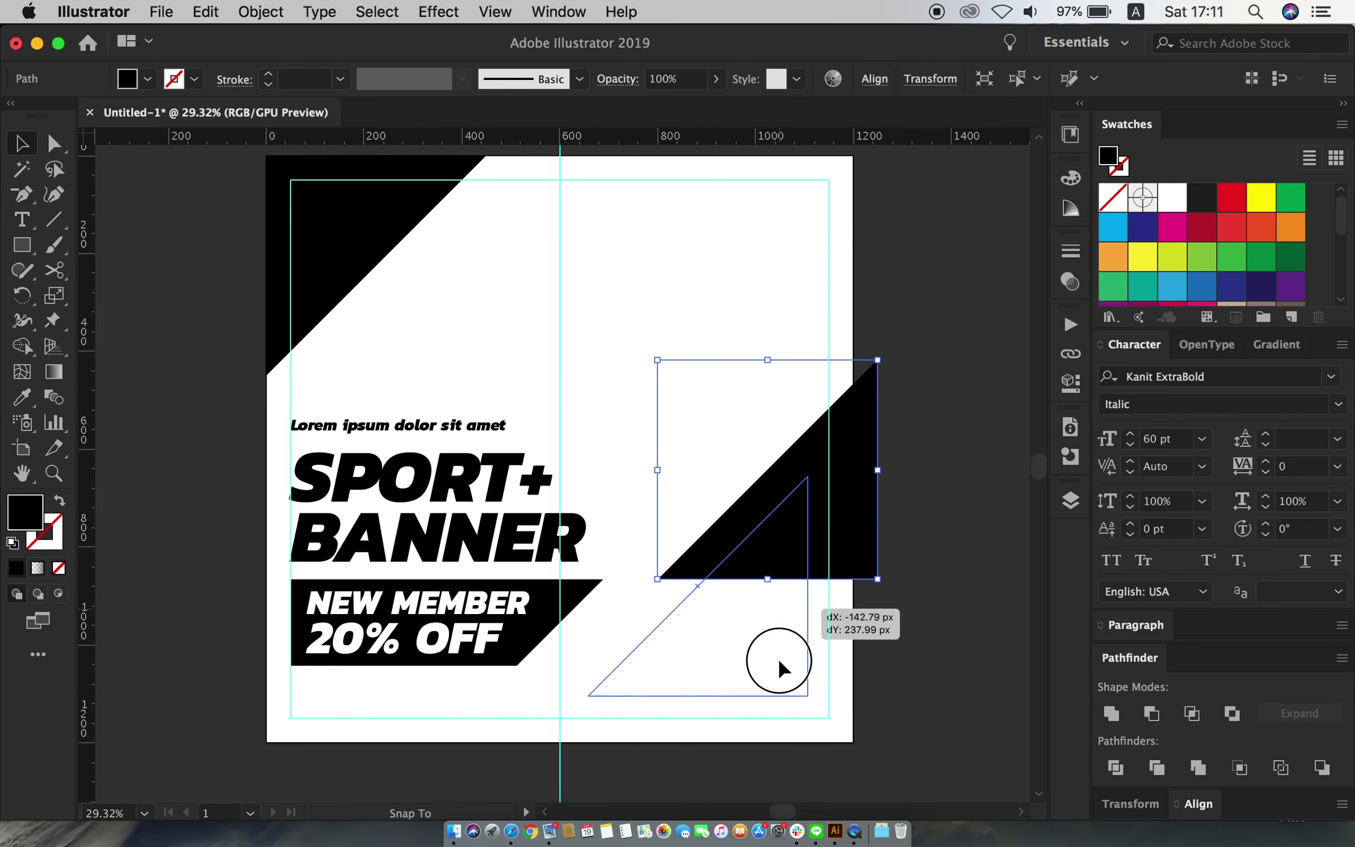
pyautogui.moveTo(635, 520)
pyautogui.mouseDown()
pyautogui.moveTo(469, 352)
pyautogui.moveTo(501, 390)
pyautogui.mouseUp()
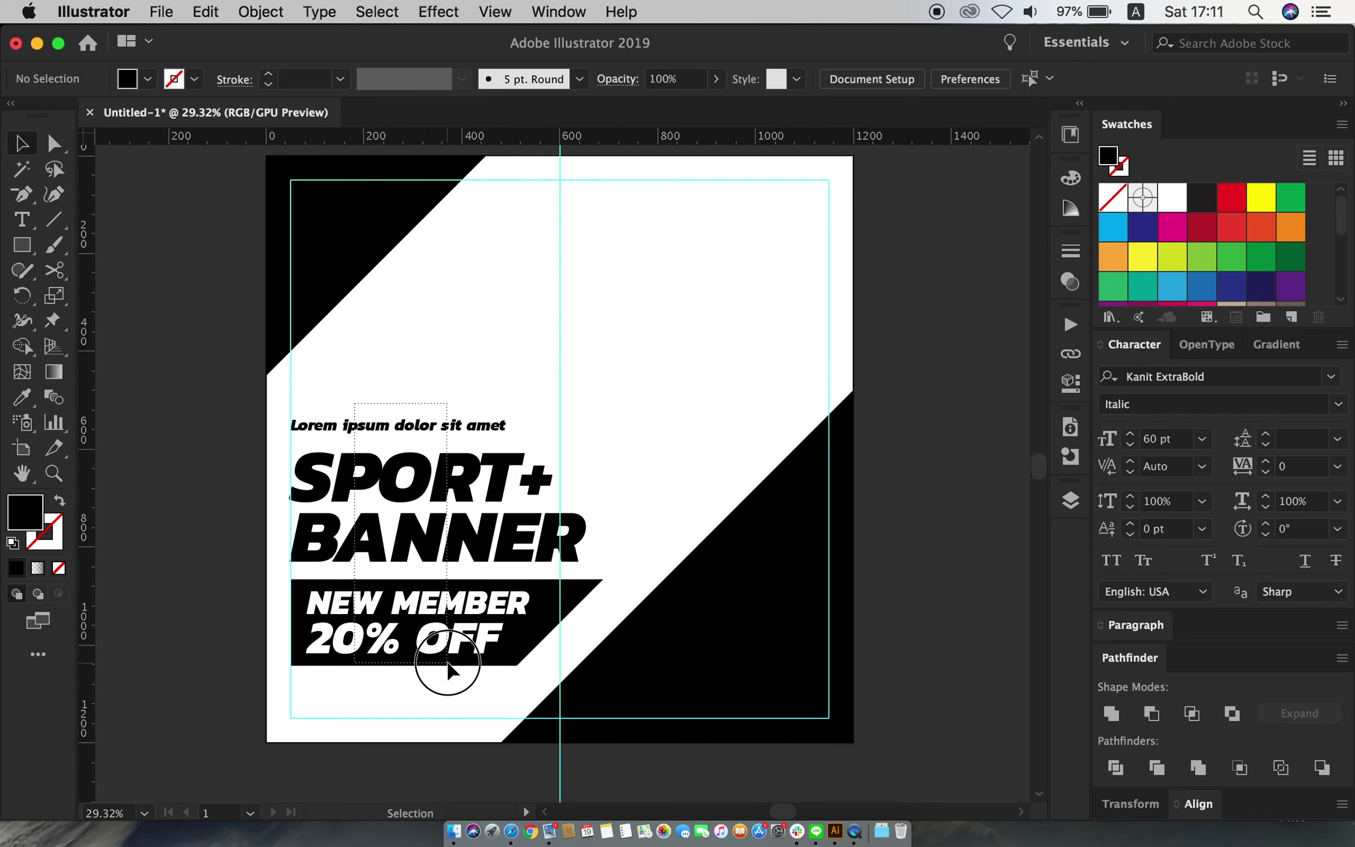
pyautogui.moveTo(447, 665)
pyautogui.mouseDown()
pyautogui.moveTo(619, 553)
pyautogui.moveTo(605, 526)
pyautogui.mouseUp()
pyautogui.click(712, 391)
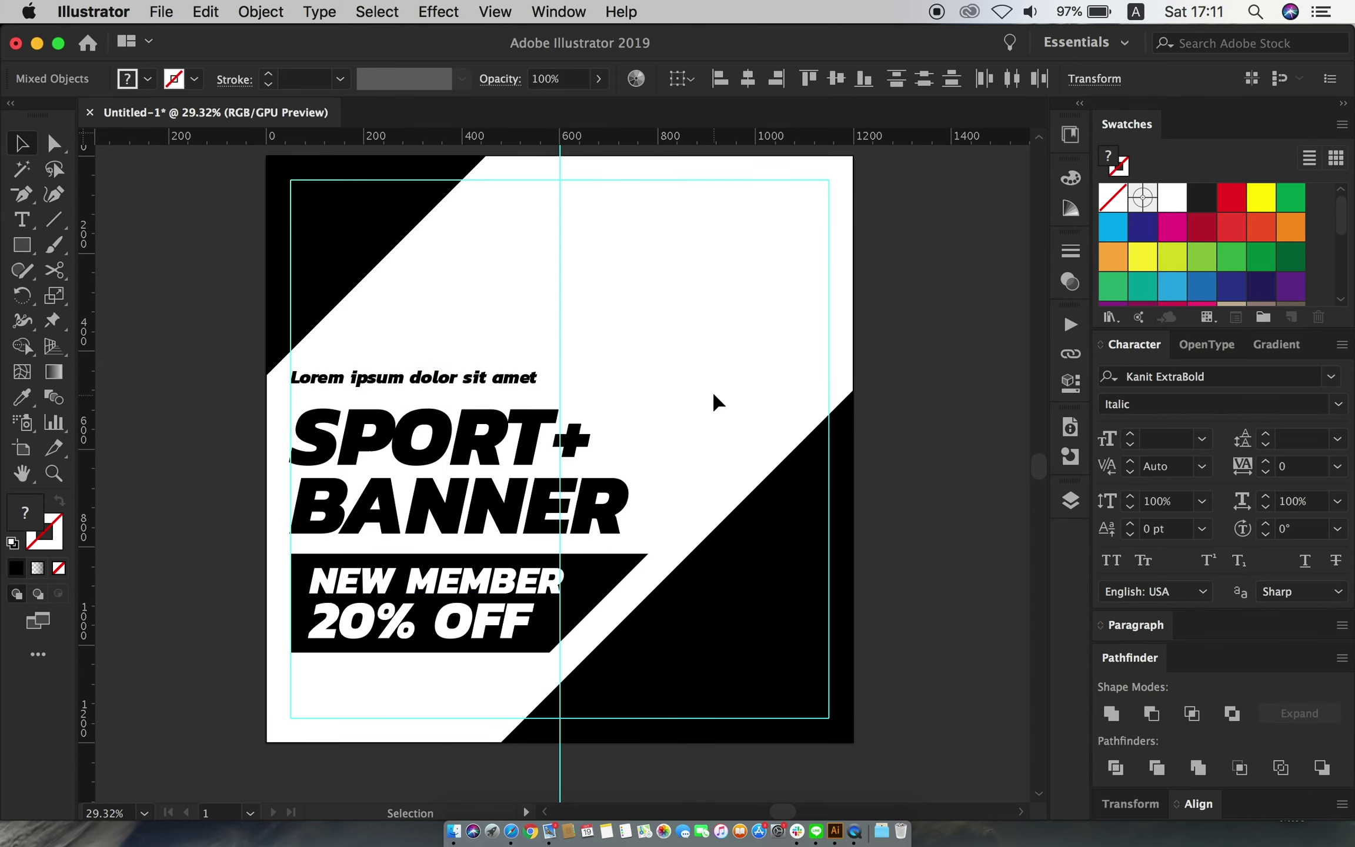
pyautogui.scroll(1, 712, 390)
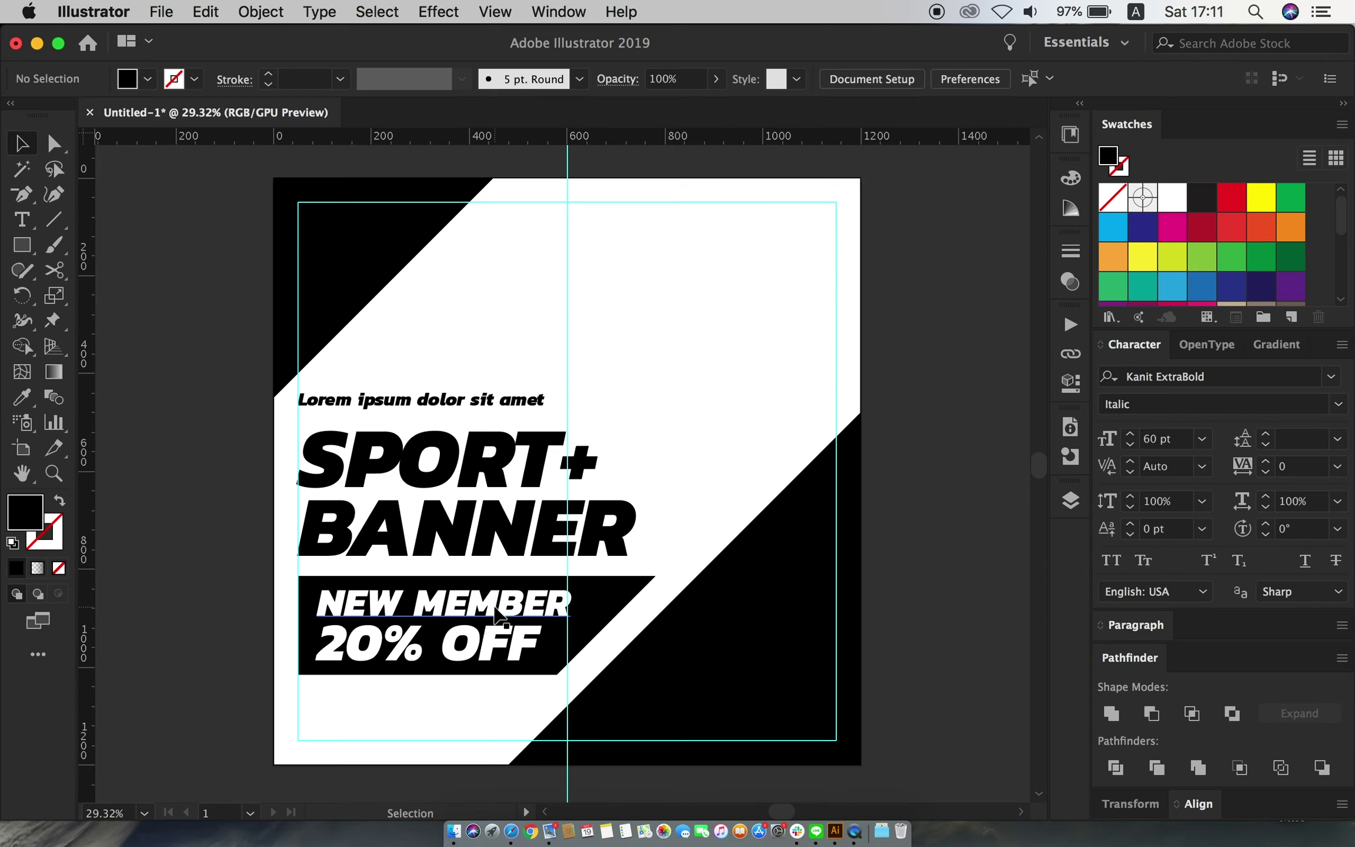
# Copy NEW MEMBER to the bottom-right, bring it to front, shrink it and retype it as CALL US :
pyautogui.moveTo(499, 615); pyautogui.dragTo(882, 614)
pyautogui.rightClick(892, 614)
pyautogui.moveTo(1032, 719)
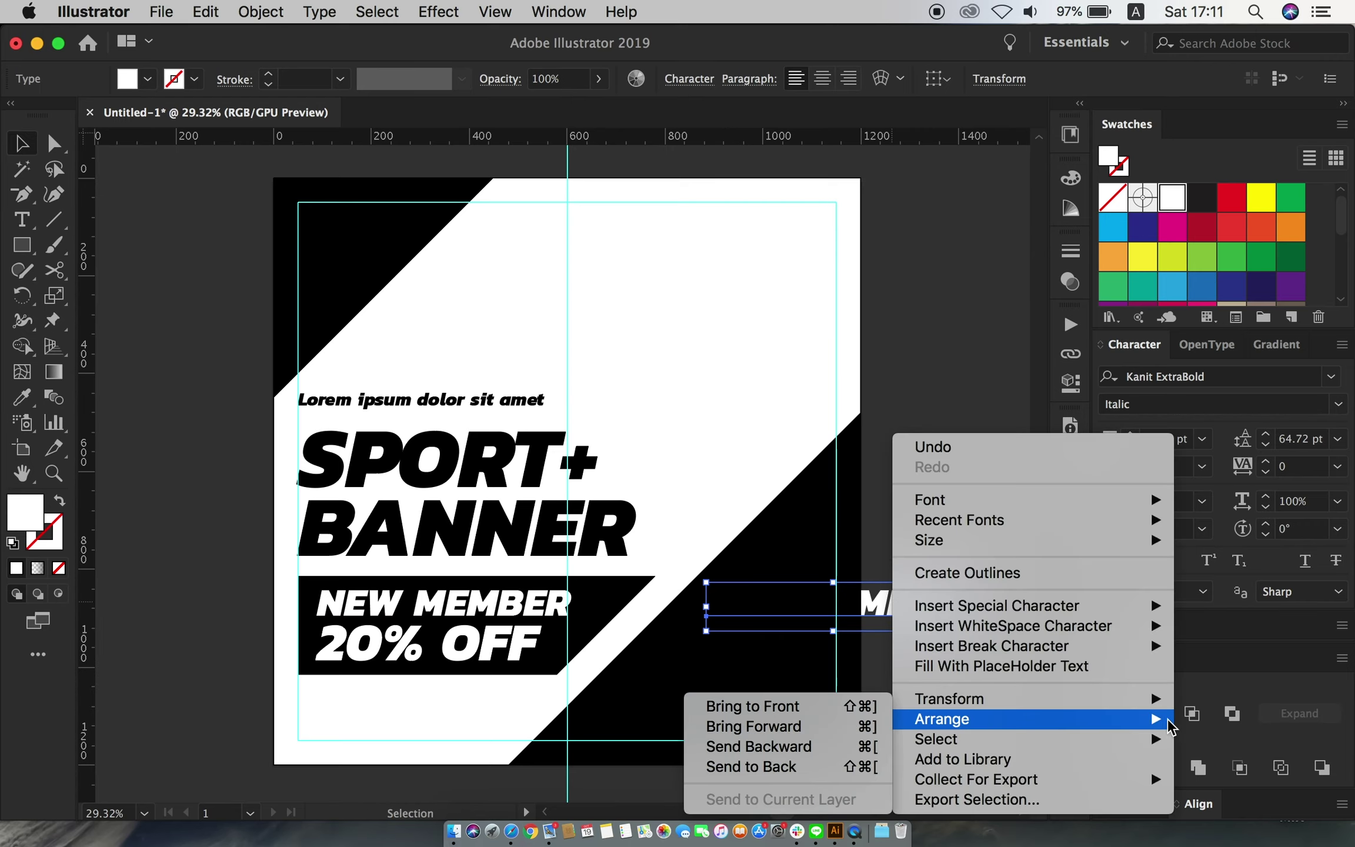
pyautogui.click(810, 767)
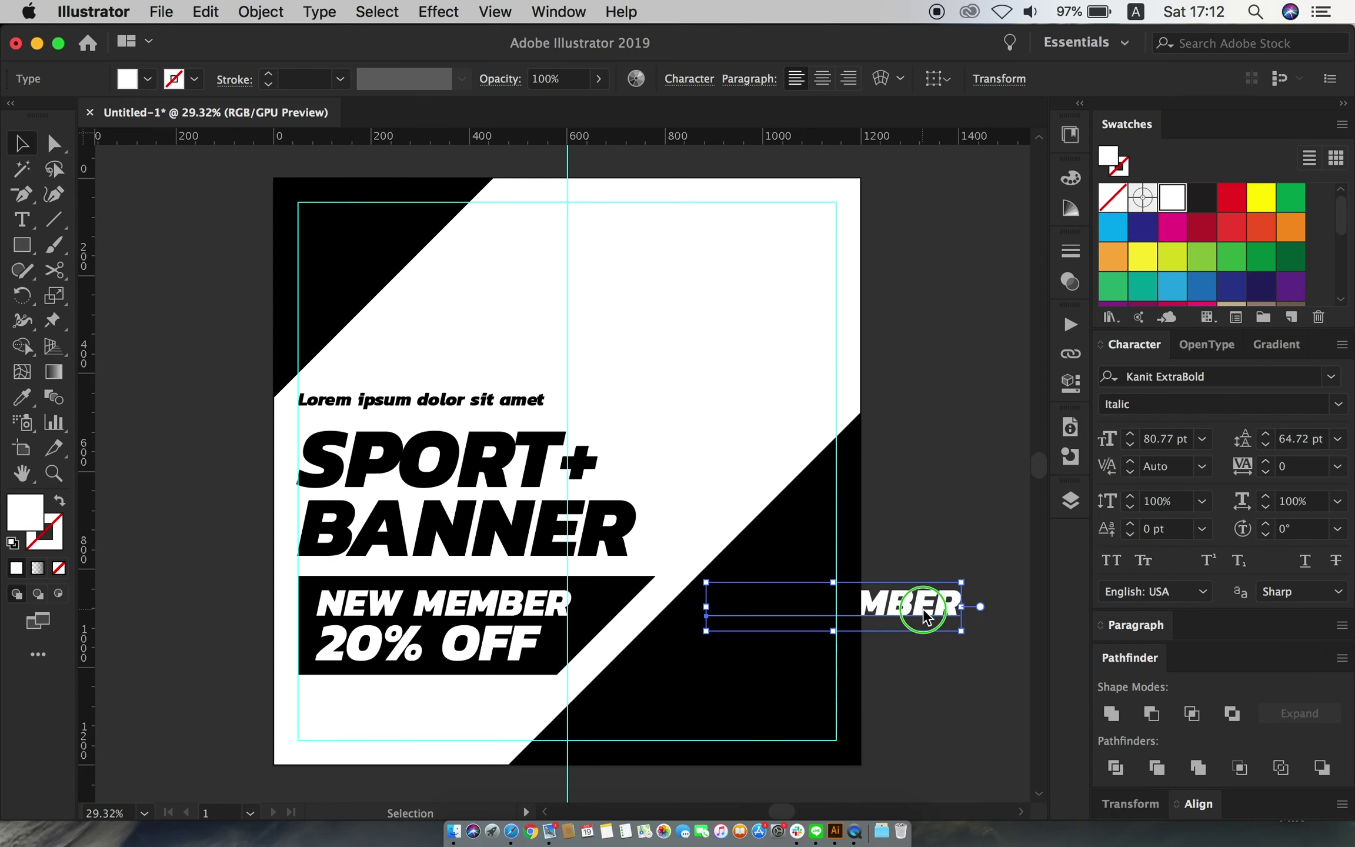
pyautogui.rightClick(923, 616)
pyautogui.click(776, 703)
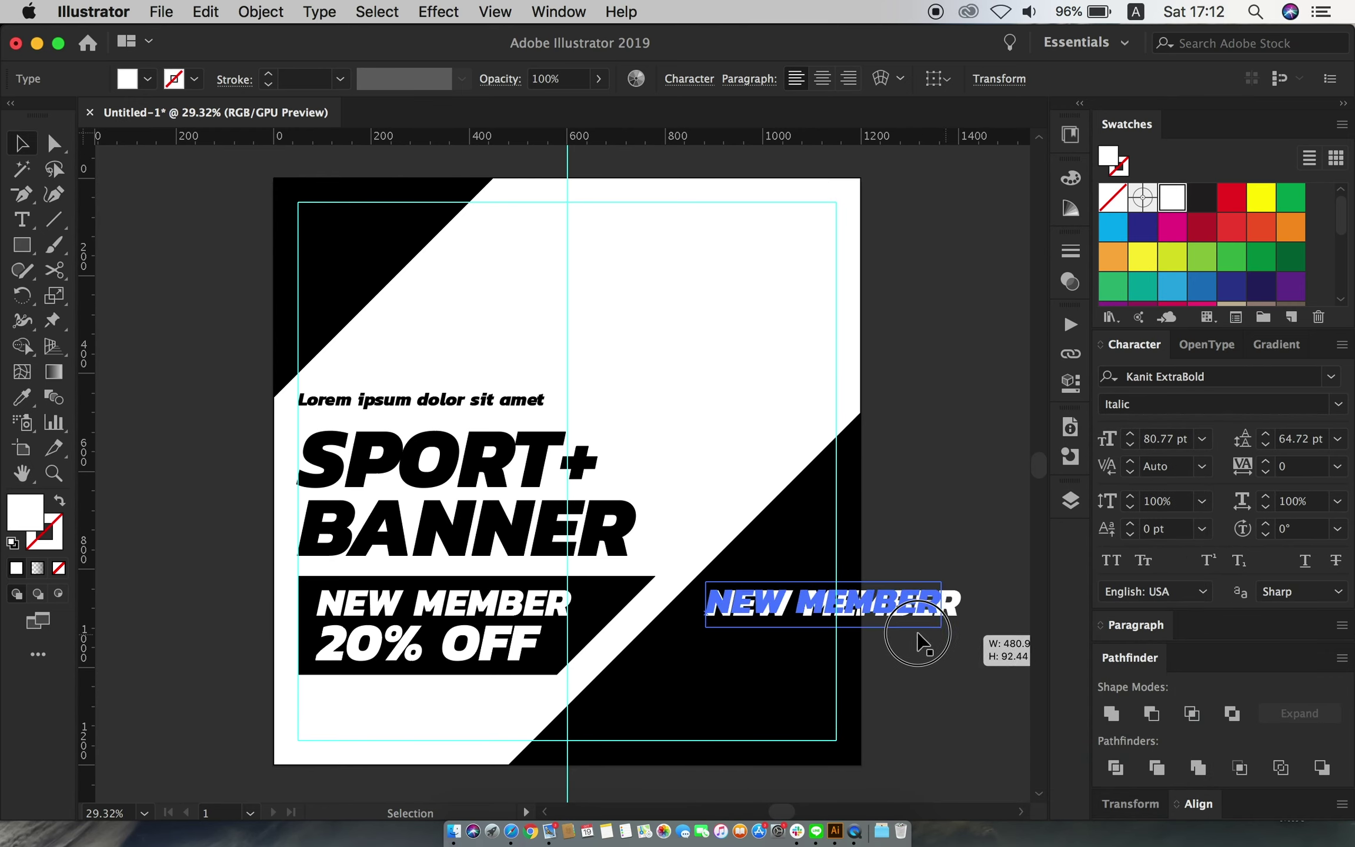
pyautogui.moveTo(922, 641); pyautogui.dragTo(900, 624)
pyautogui.doubleClick(794, 601)
pyautogui.write('CALL US :')
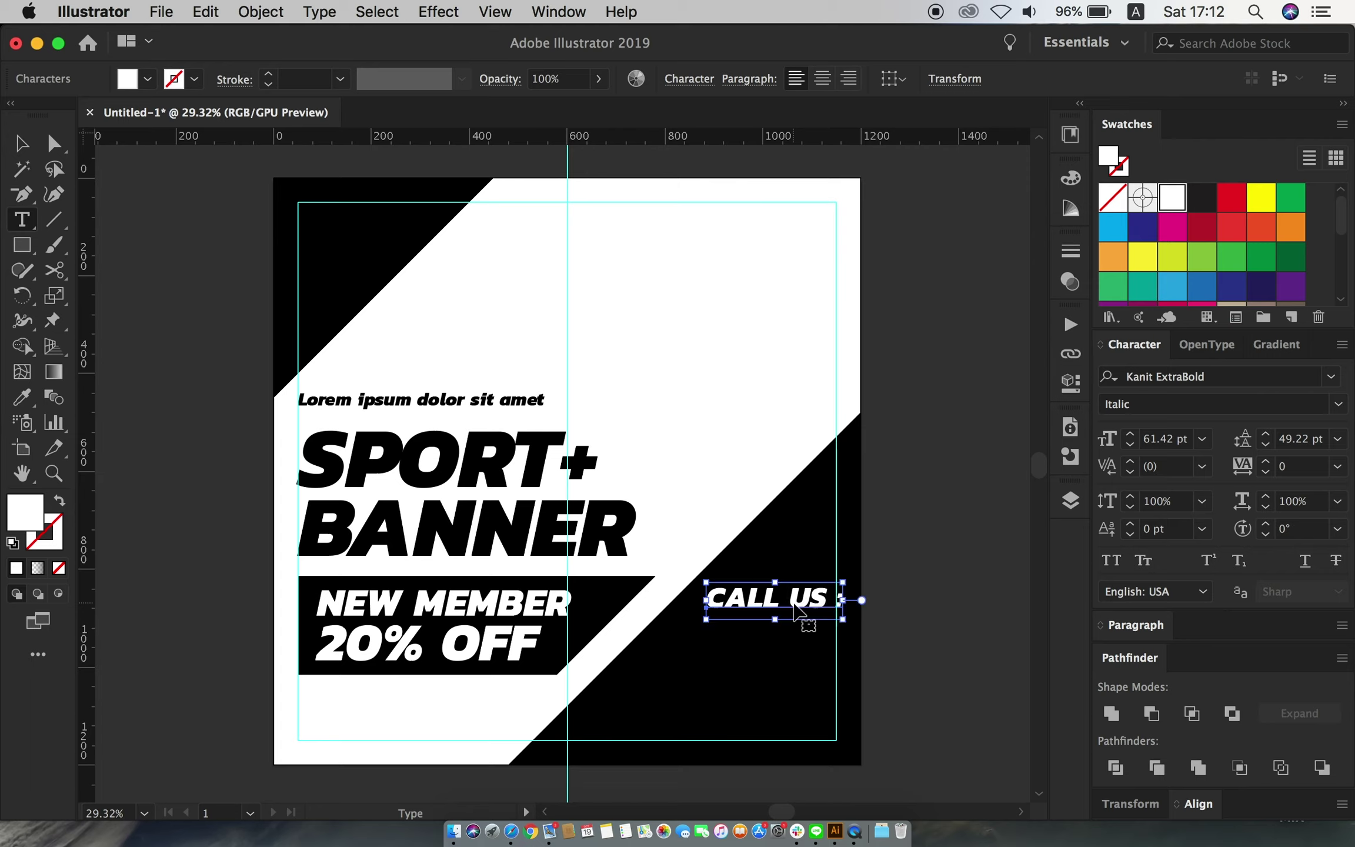
# Add the phone number line below, right-align both lines to the margin and scale them down
pyautogui.moveTo(795, 612); pyautogui.dragTo(788, 647)
pyautogui.doubleClick(788, 644)
pyautogui.write('00-123-45678')
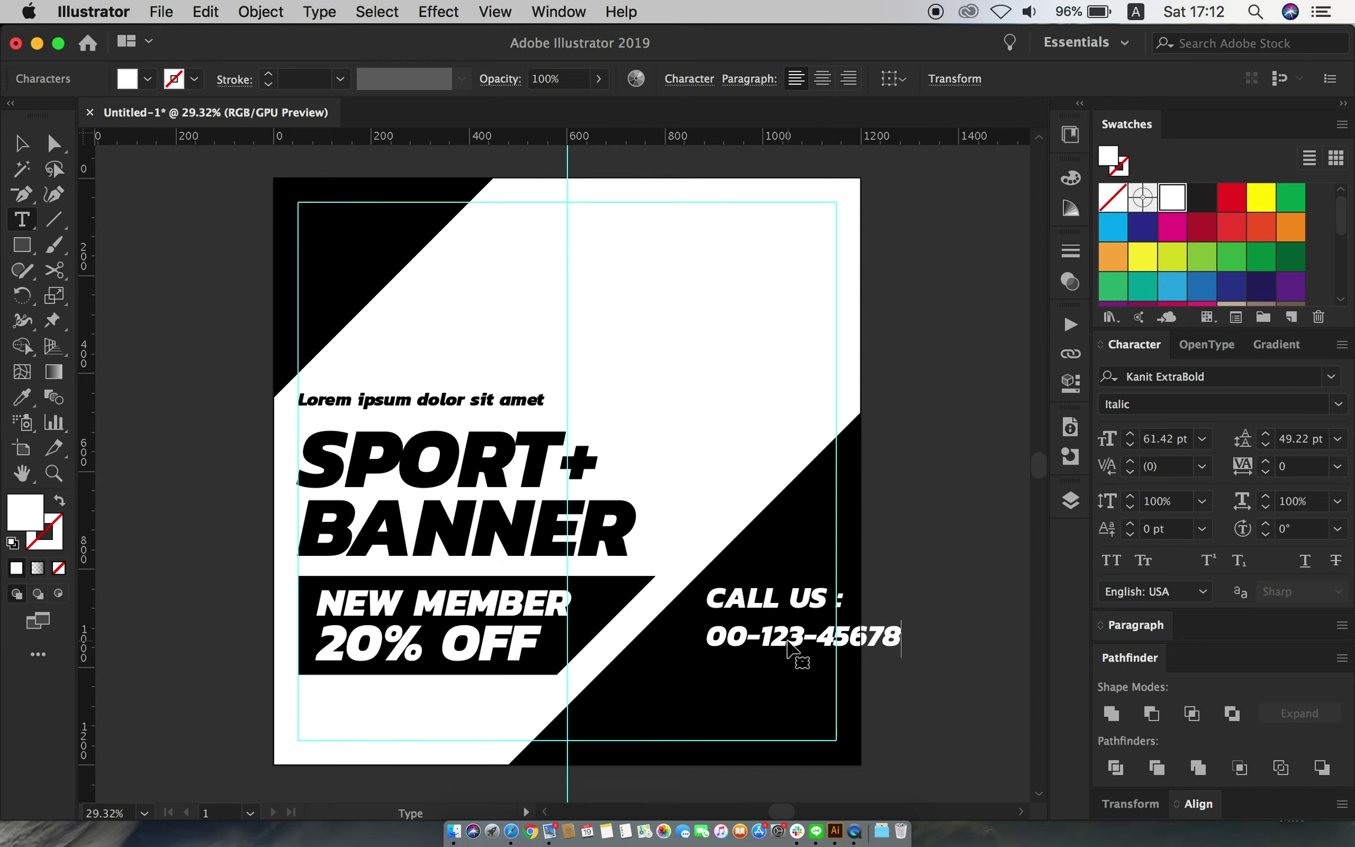
pyautogui.write('-45678')
pyautogui.press('Escape')
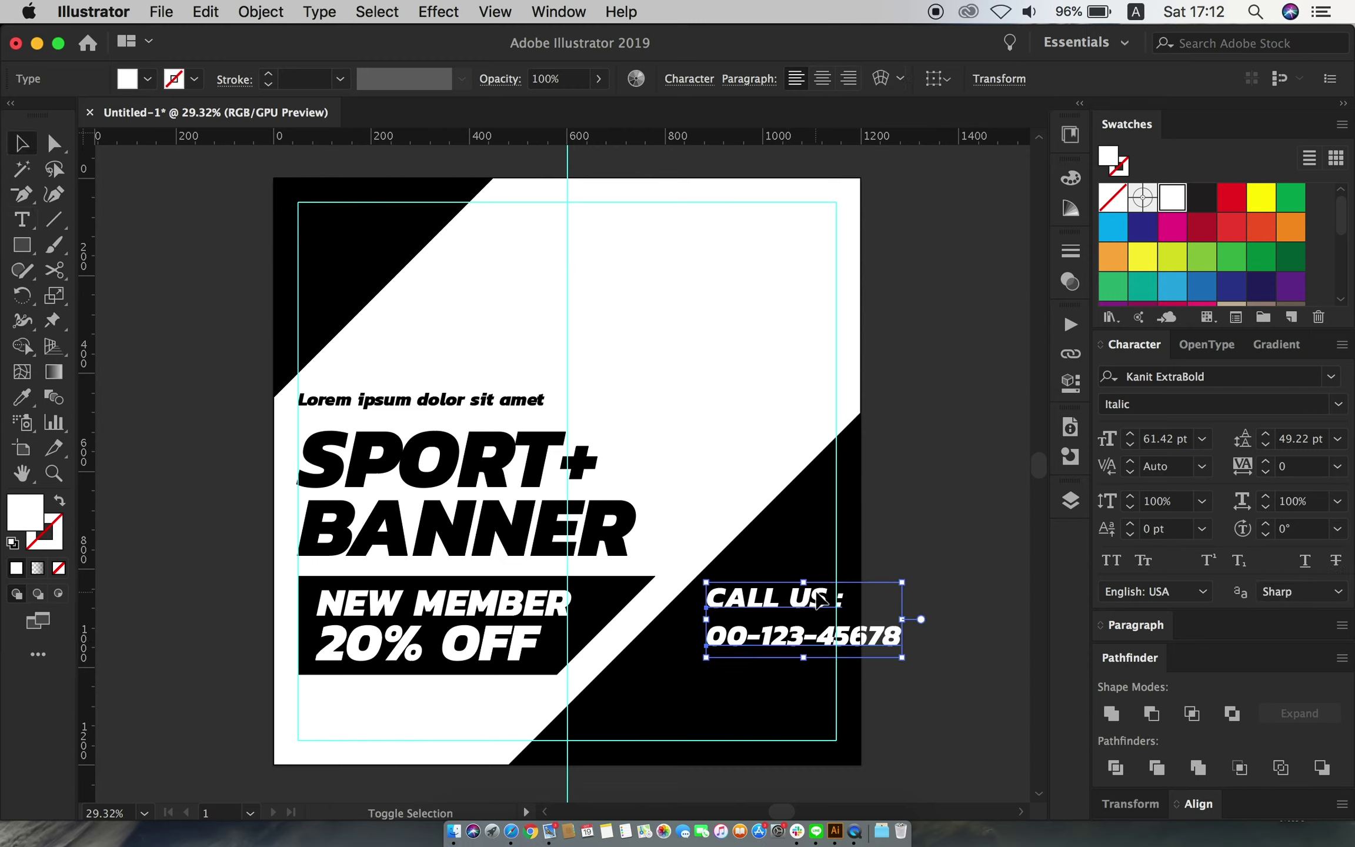
pyautogui.click(849, 78)
pyautogui.moveTo(676, 635); pyautogui.dragTo(801, 647)
pyautogui.moveTo(641, 618); pyautogui.dragTo(670, 619)
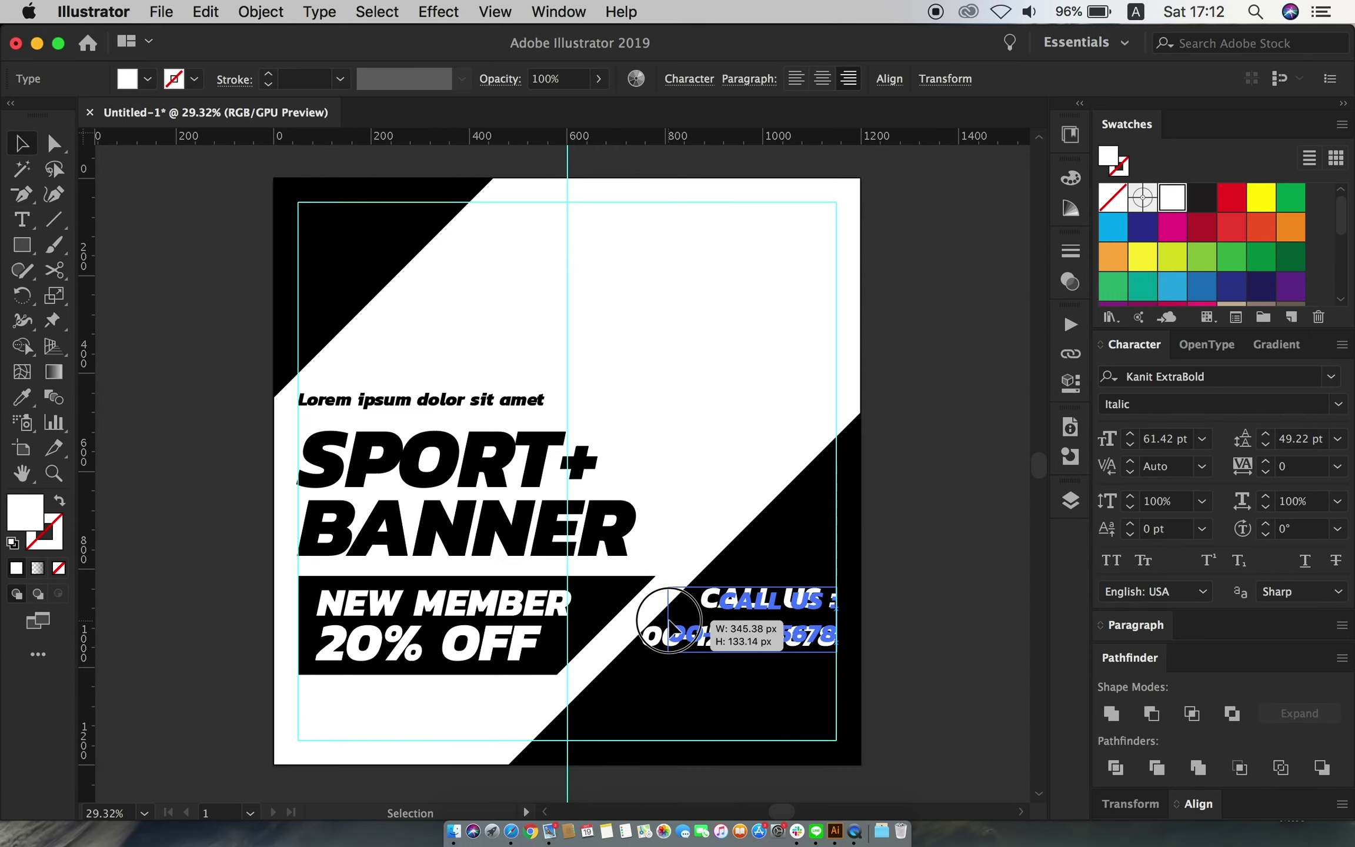
pyautogui.click(806, 606)
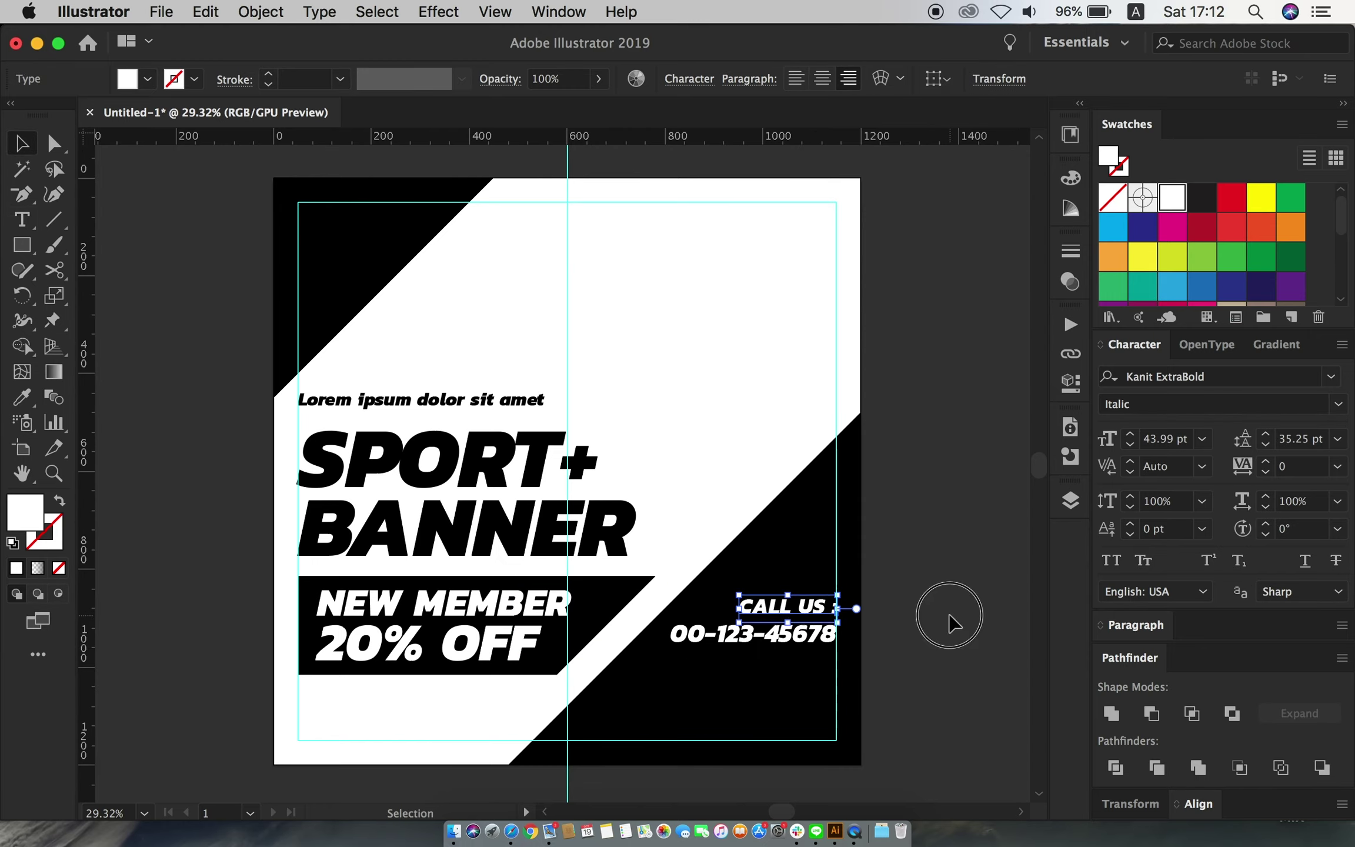
pyautogui.moveTo(801, 606); pyautogui.dragTo(802, 672)
pyautogui.doubleClick(801, 672)
pyautogui.write('www.website.com')
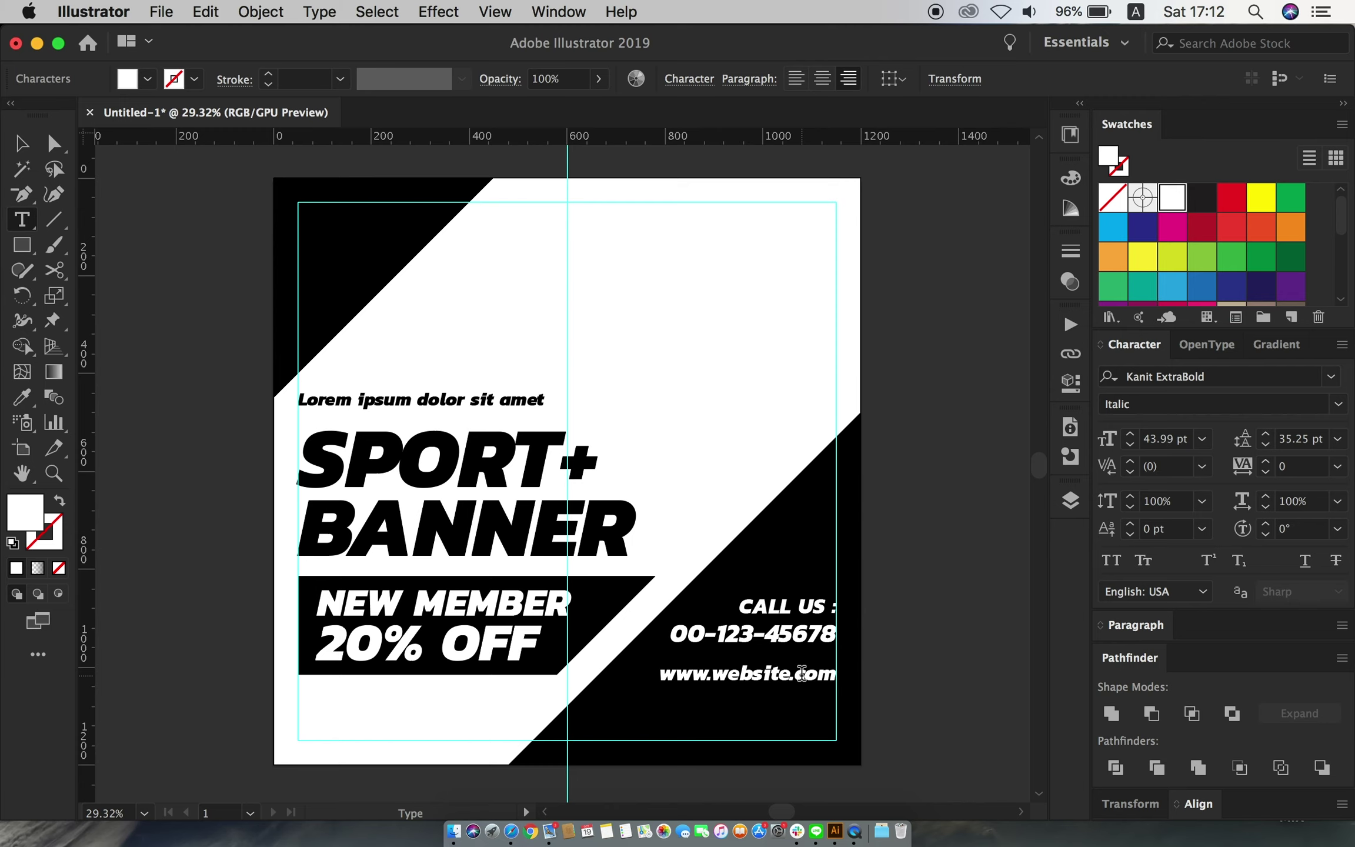
pyautogui.press('Escape')
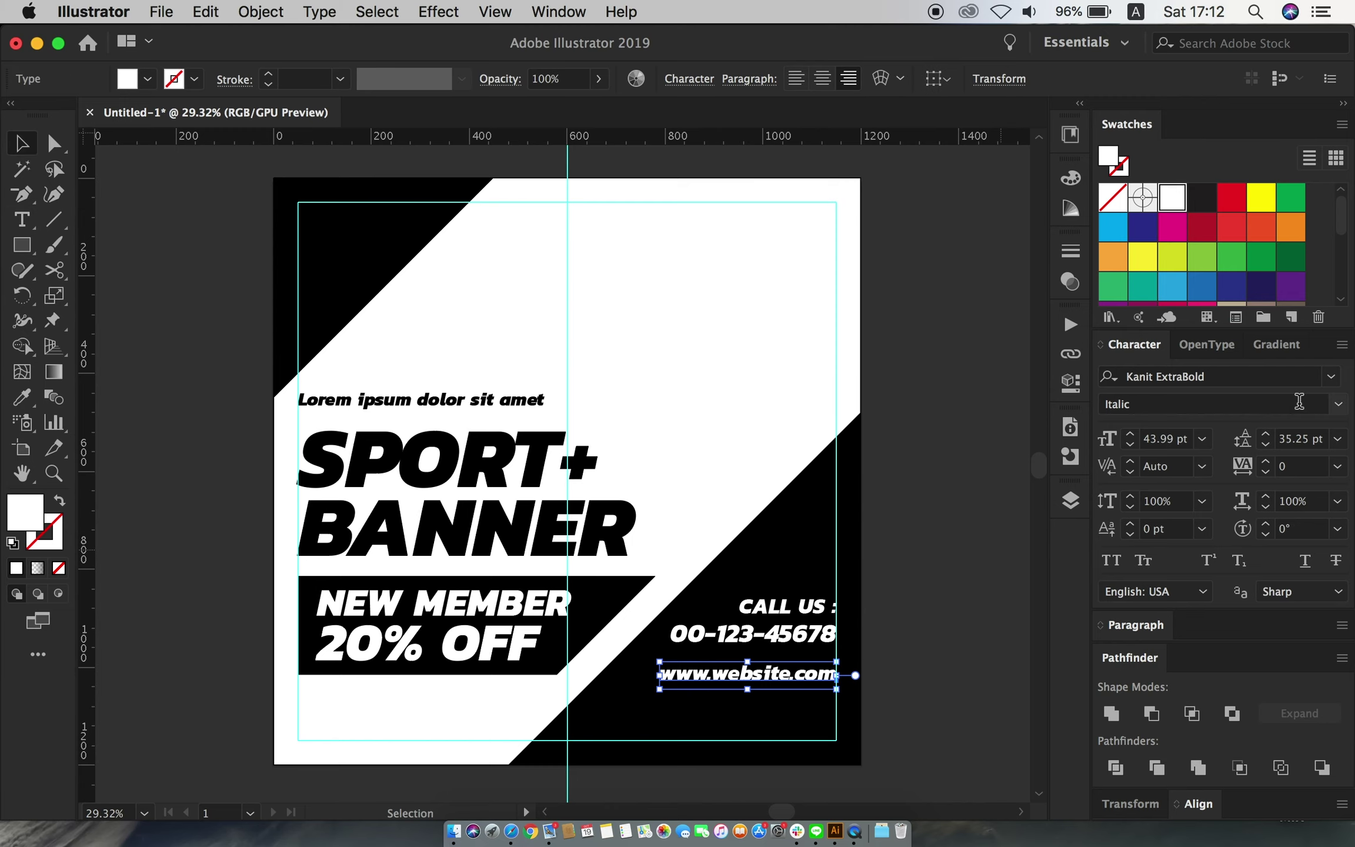
pyautogui.click(1334, 405)
pyautogui.click(907, 514)
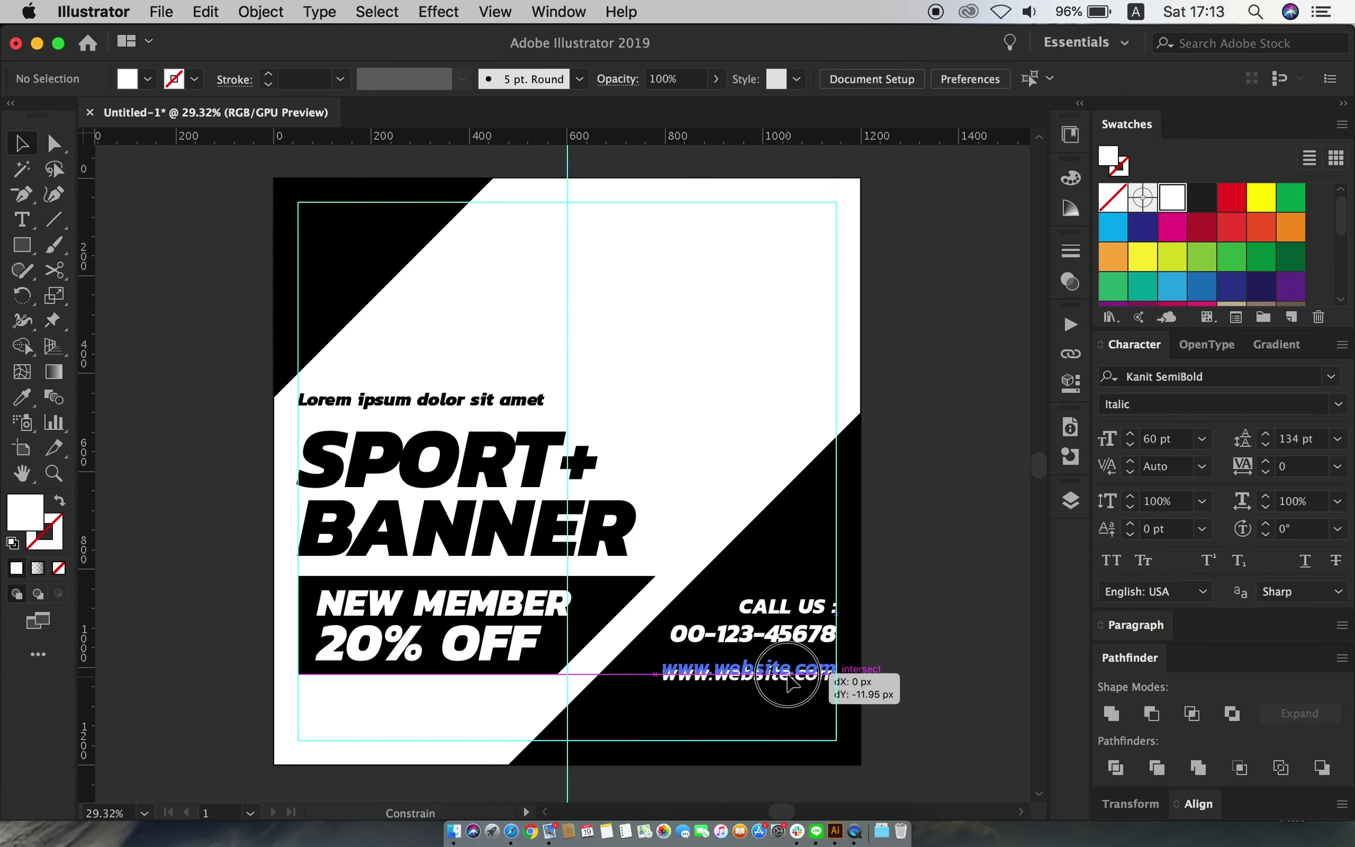
pyautogui.moveTo(790, 684); pyautogui.dragTo(818, 657)
# Select all three contact lines and nudge them up
pyautogui.click(787, 608)
pyautogui.keyDown('shift'); pyautogui.click(817, 635); pyautogui.keyUp('shift')
pyautogui.keyDown('shift'); pyautogui.click(818, 662); pyautogui.keyUp('shift')
pyautogui.click(926, 663)
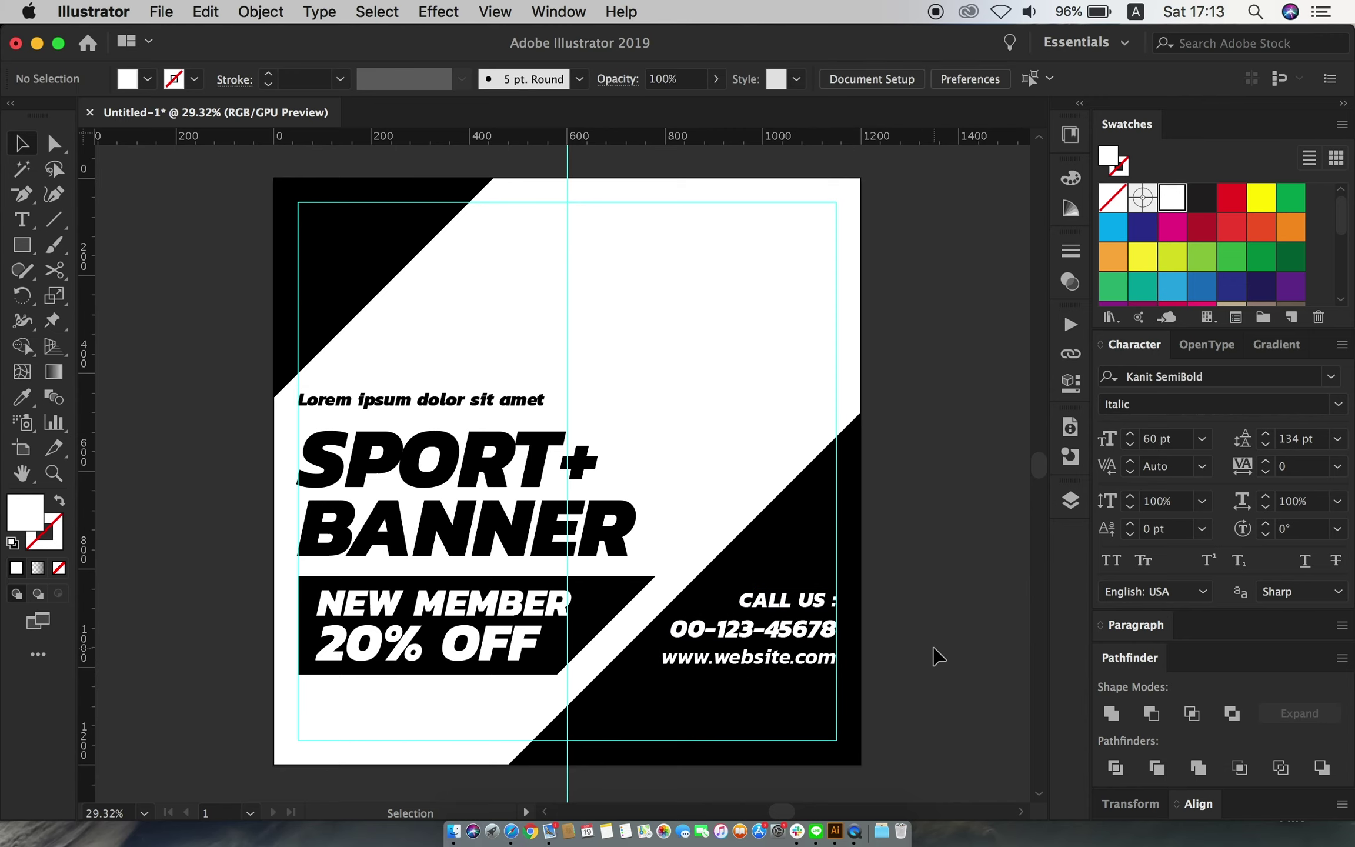
# Fill the corner triangles and the banner tag shape with red from the Web swatch library
pyautogui.click(376, 247)
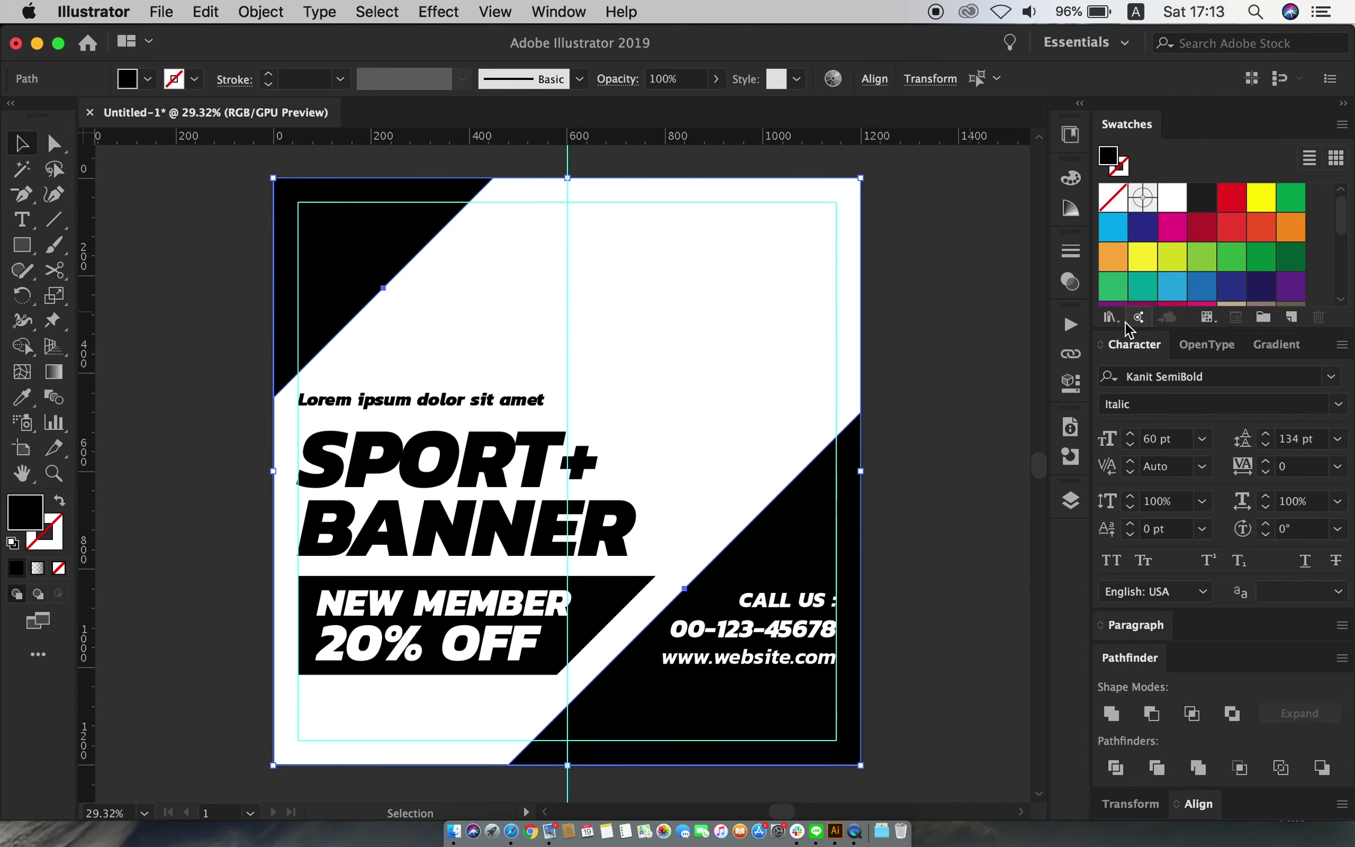
pyautogui.click(1110, 318)
pyautogui.click(1138, 741)
pyautogui.moveTo(893, 183); pyautogui.dragTo(956, 176)
pyautogui.click(992, 319)
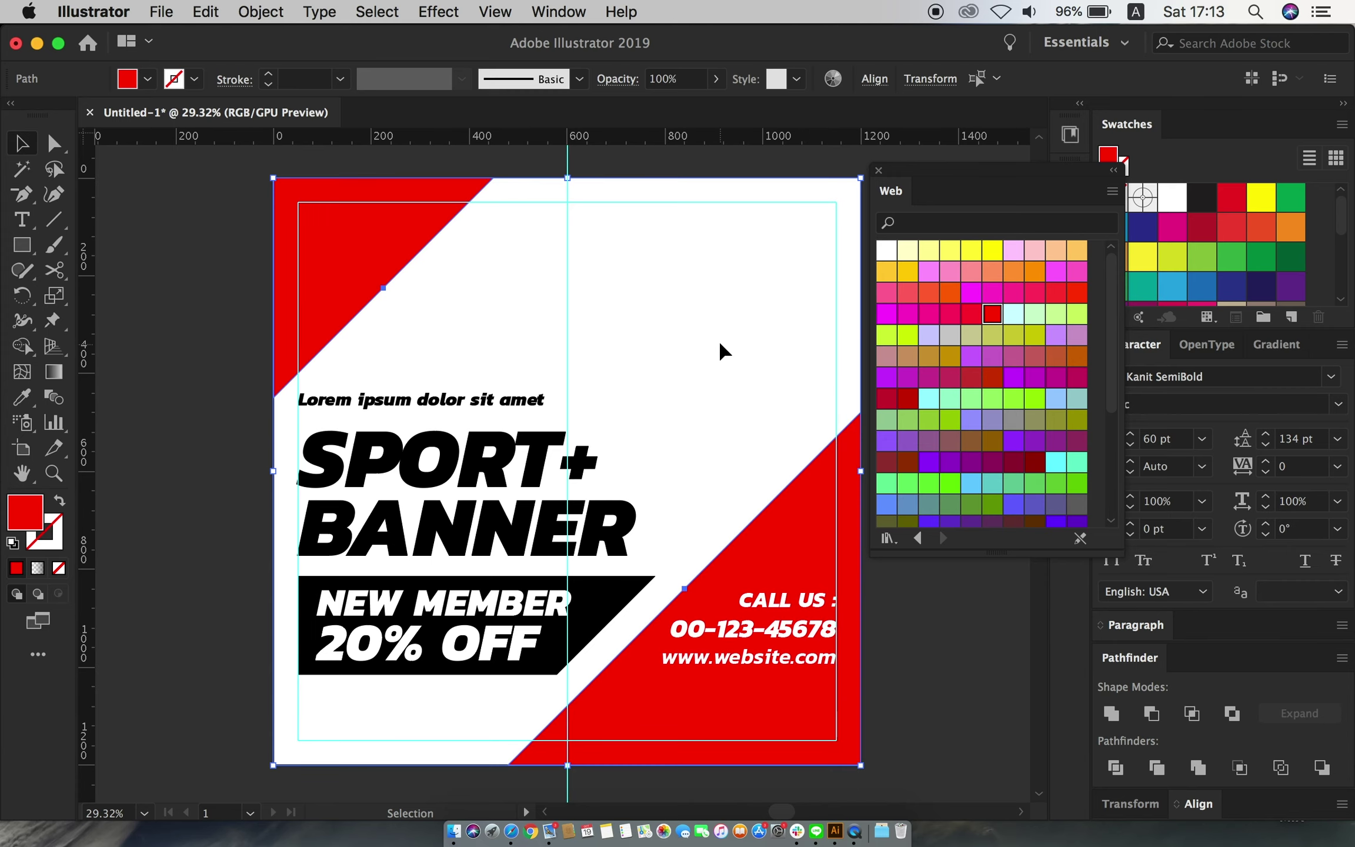
pyautogui.click(720, 350)
pyautogui.click(596, 625)
pyautogui.click(992, 318)
pyautogui.click(423, 641)
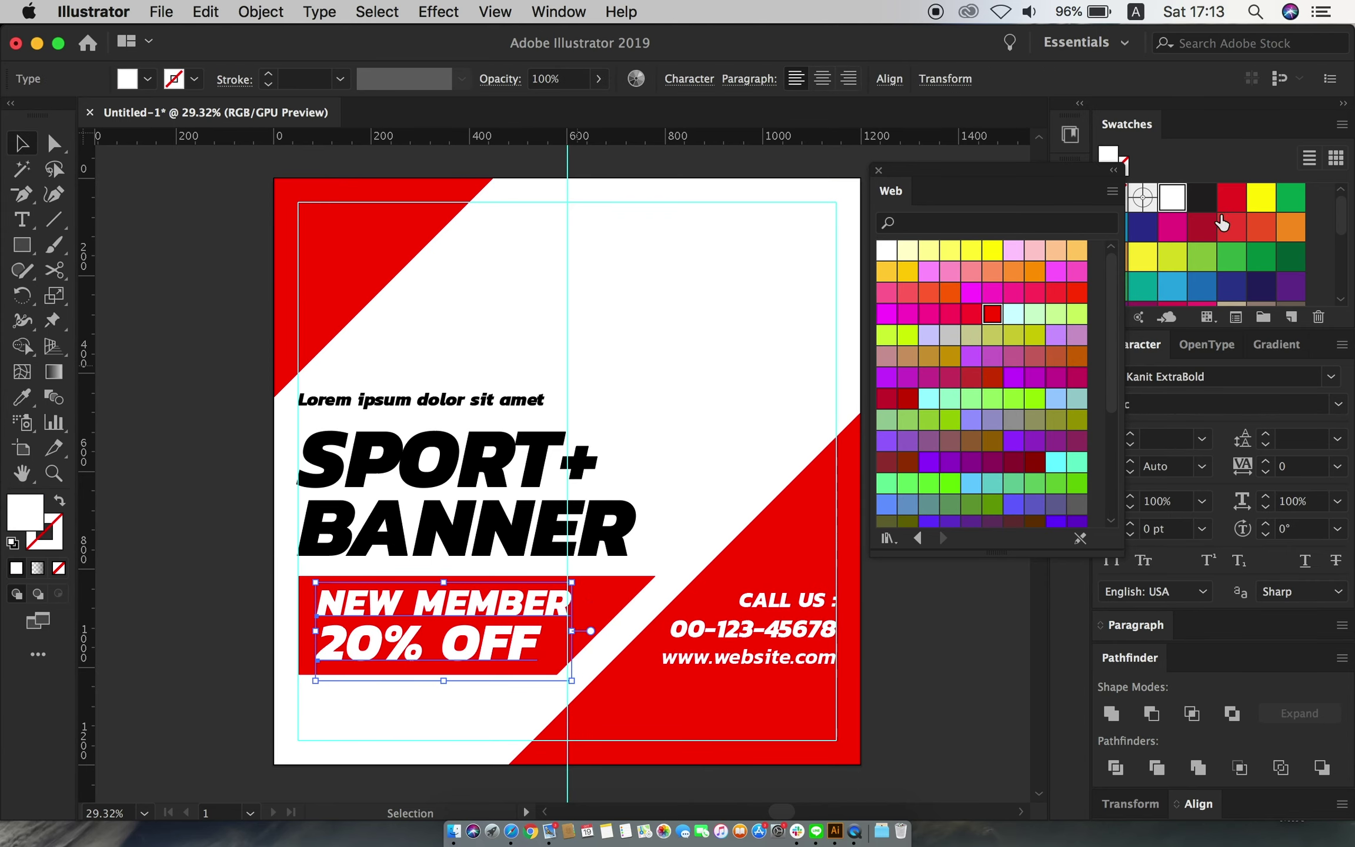
# Make the NEW MEMBER, 20% OFF text and the contact details black
pyautogui.click(1230, 196)
pyautogui.click(1172, 197)
pyautogui.scroll(-5, 1000, 382)
pyautogui.click(992, 511)
pyautogui.click(697, 365)
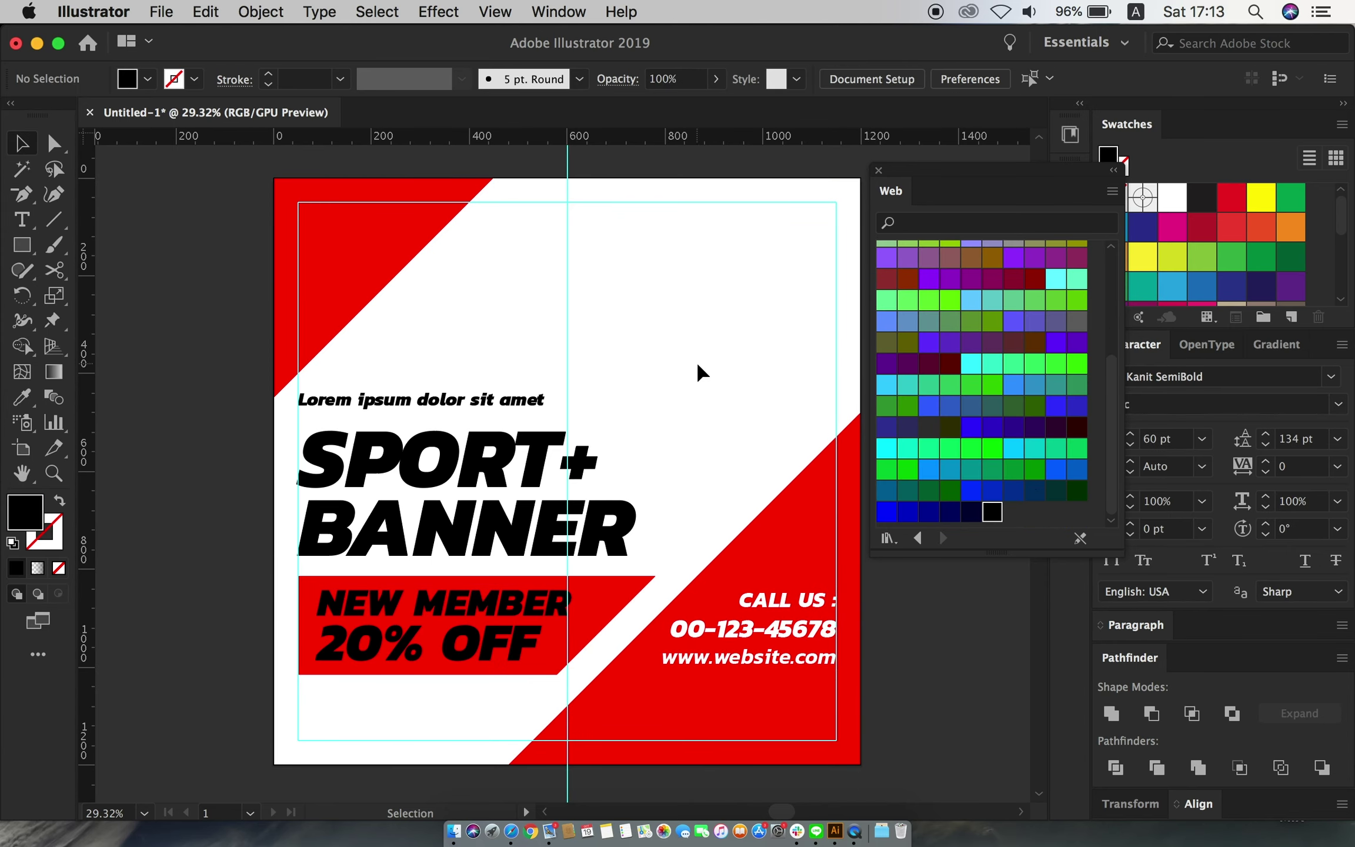
pyautogui.click(788, 605)
pyautogui.click(992, 511)
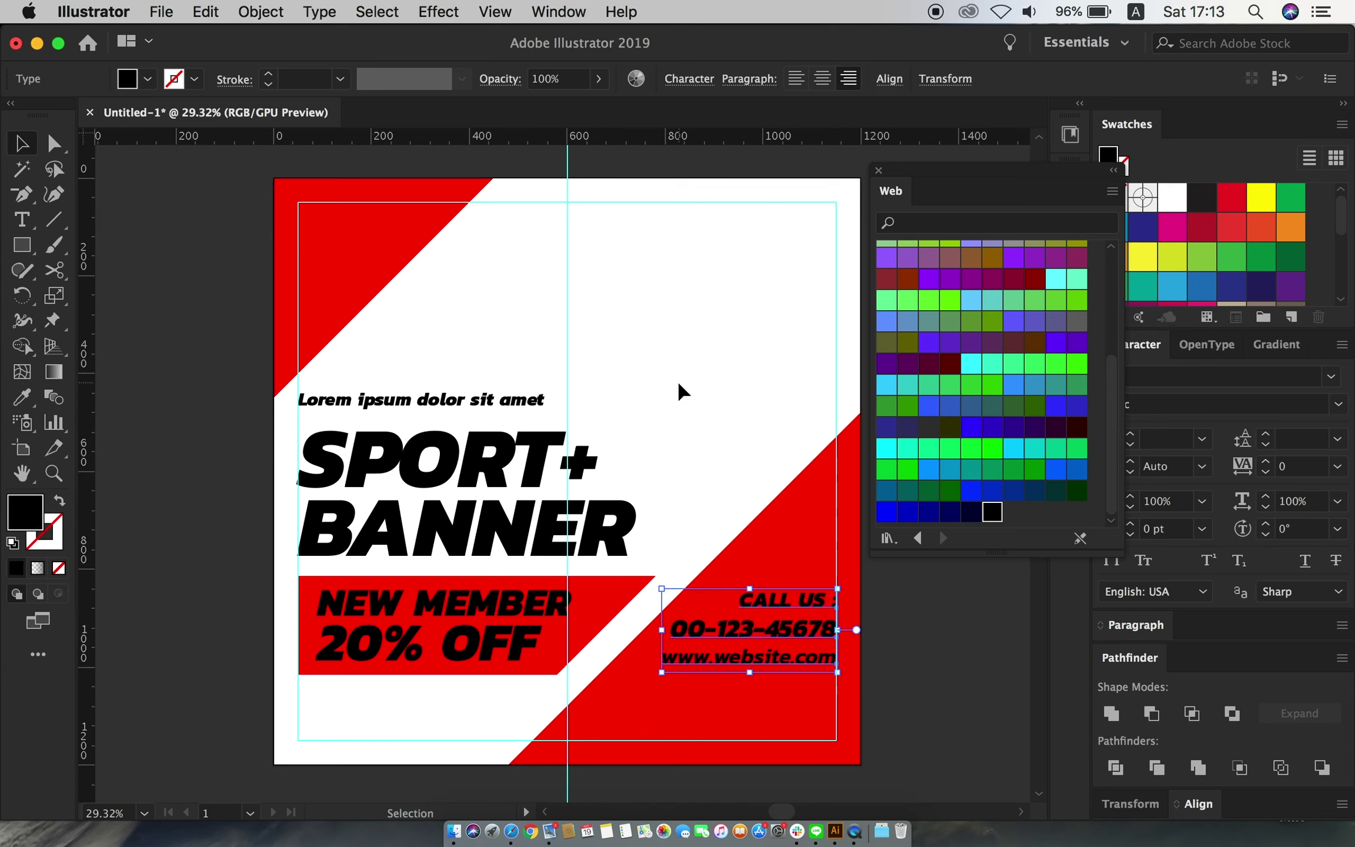
pyautogui.click(679, 385)
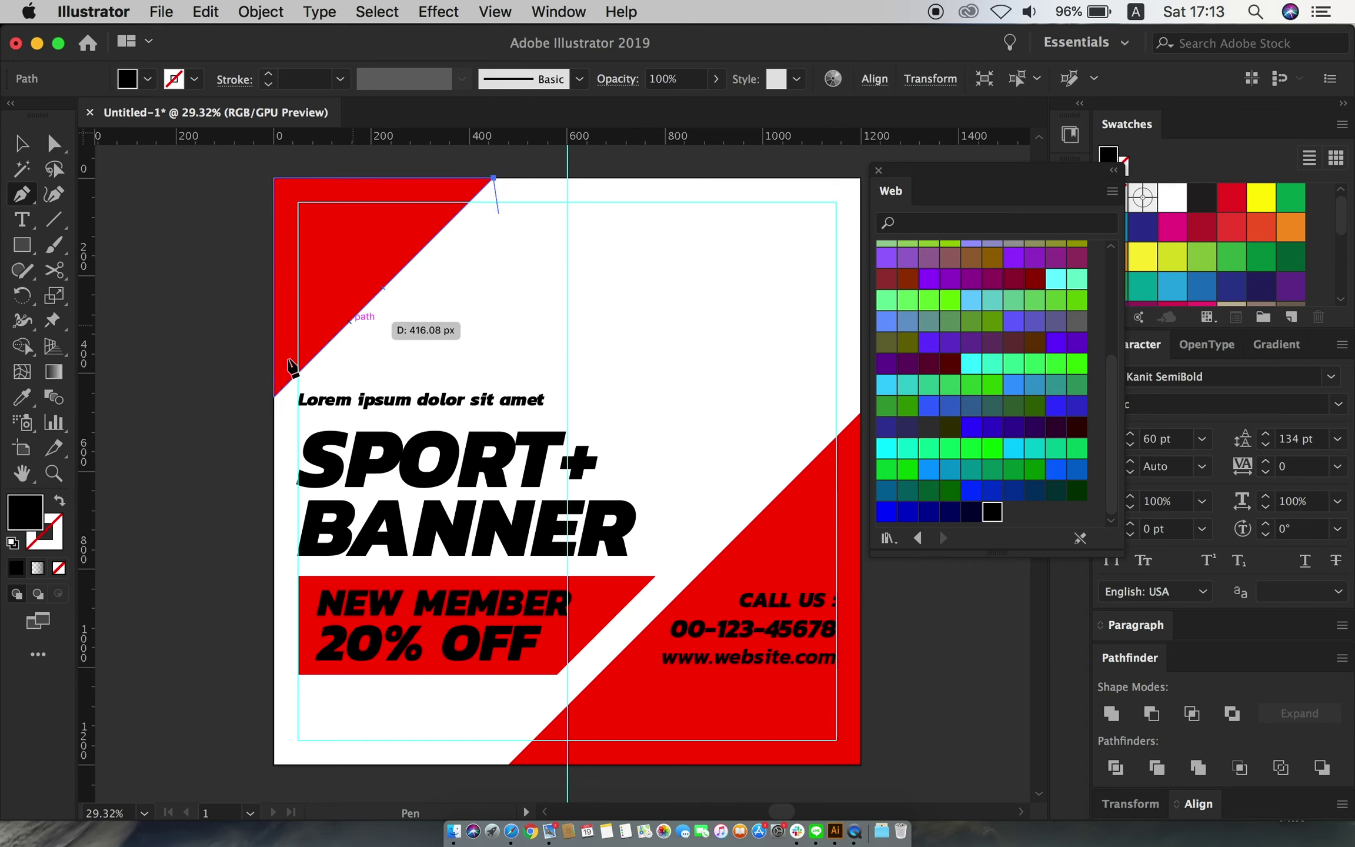
# Close the diagonal stripe path and Alt-drag a filled copy to the right
pyautogui.click(273, 383)
pyautogui.press('v')
pyautogui.moveTo(415, 341); pyautogui.dragTo(441, 303)
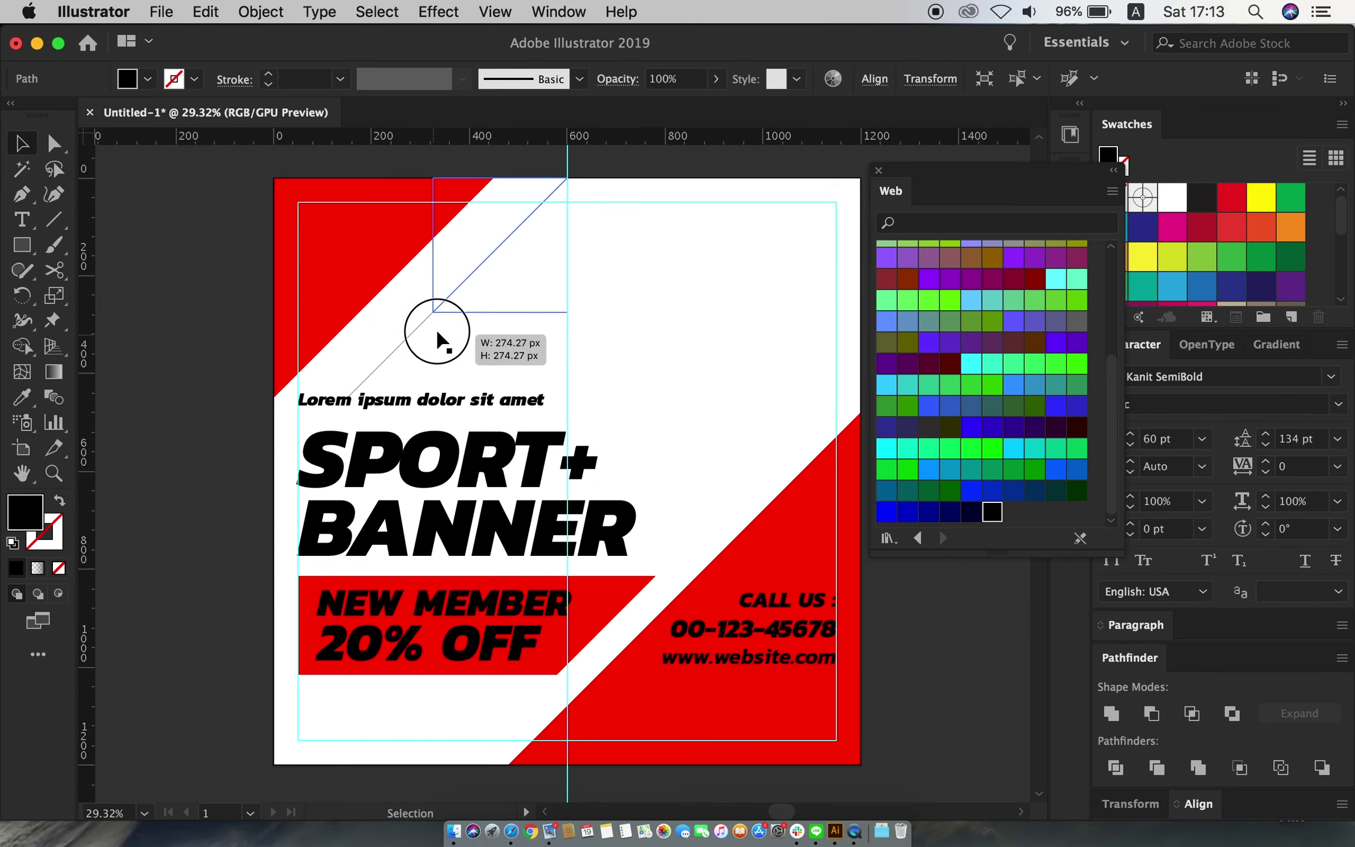
pyautogui.moveTo(546, 246); pyautogui.dragTo(558, 246)
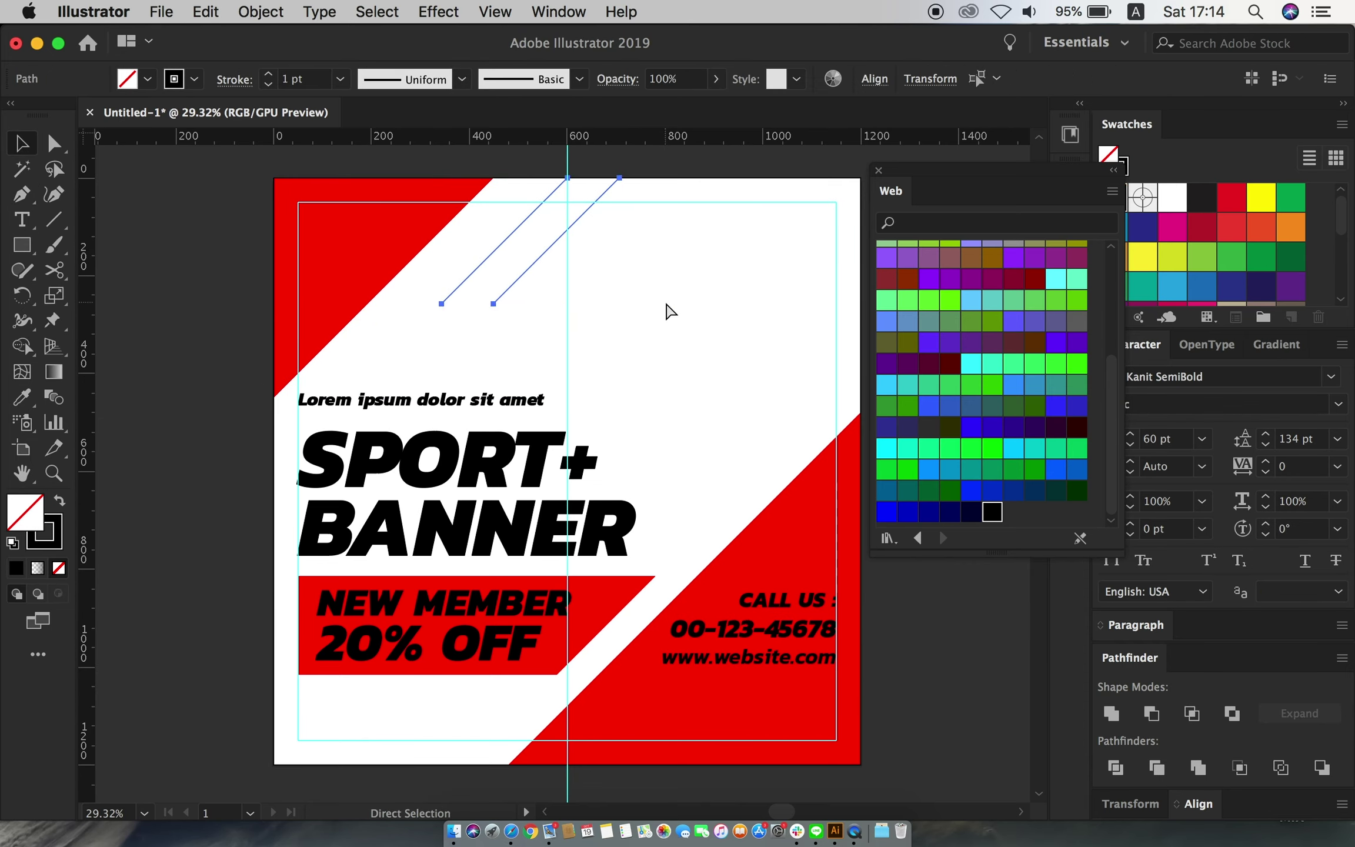
pyautogui.hotkey('shift', 'x')
# Fill the short stripe red and shorten its lower edge near the top
pyautogui.moveTo(619, 304)
pyautogui.mouseDown()
pyautogui.moveTo(569, 287)
pyautogui.moveTo(567, 266)
pyautogui.mouseUp()
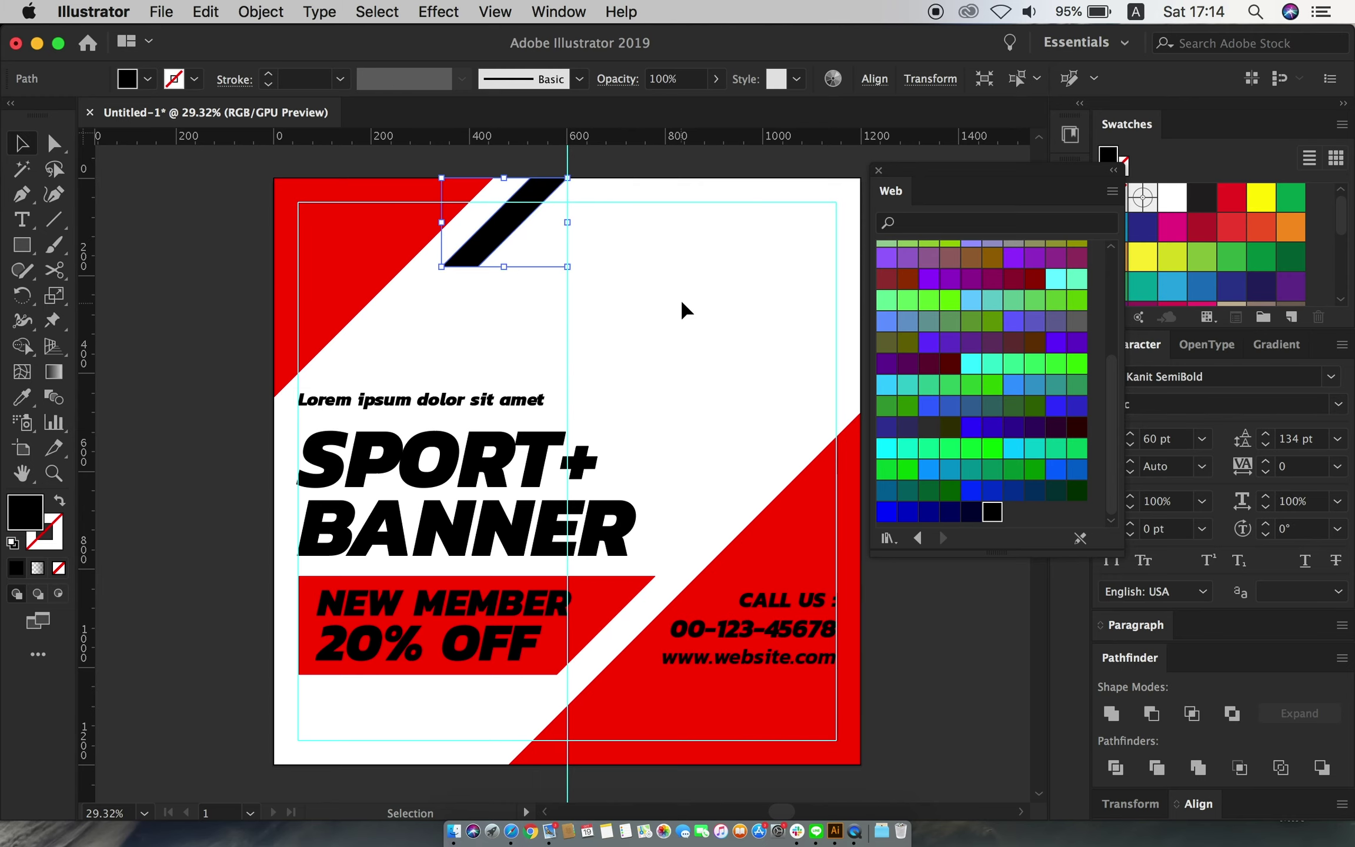
pyautogui.scroll(5, 992, 323)
pyautogui.click(992, 319)
pyautogui.click(679, 318)
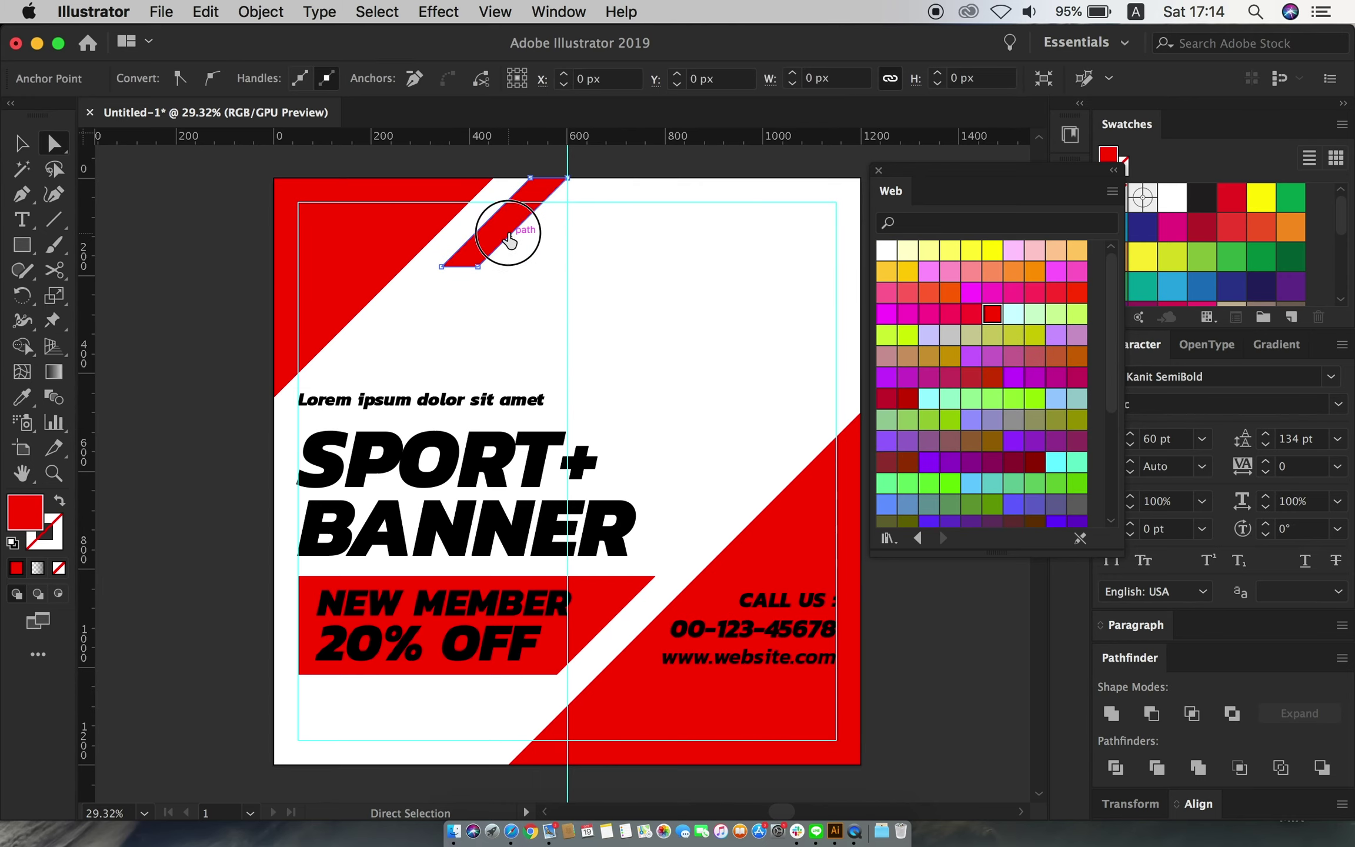
pyautogui.moveTo(521, 266)
pyautogui.mouseDown()
pyautogui.moveTo(521, 234)
pyautogui.moveTo(325, 753)
pyautogui.moveTo(831, 414)
pyautogui.mouseUp()
pyautogui.click(544, 296)
# Narrow the large diagonal band from its right edge and set its opacity to 49%
pyautogui.press('a')
pyautogui.click(782, 516)
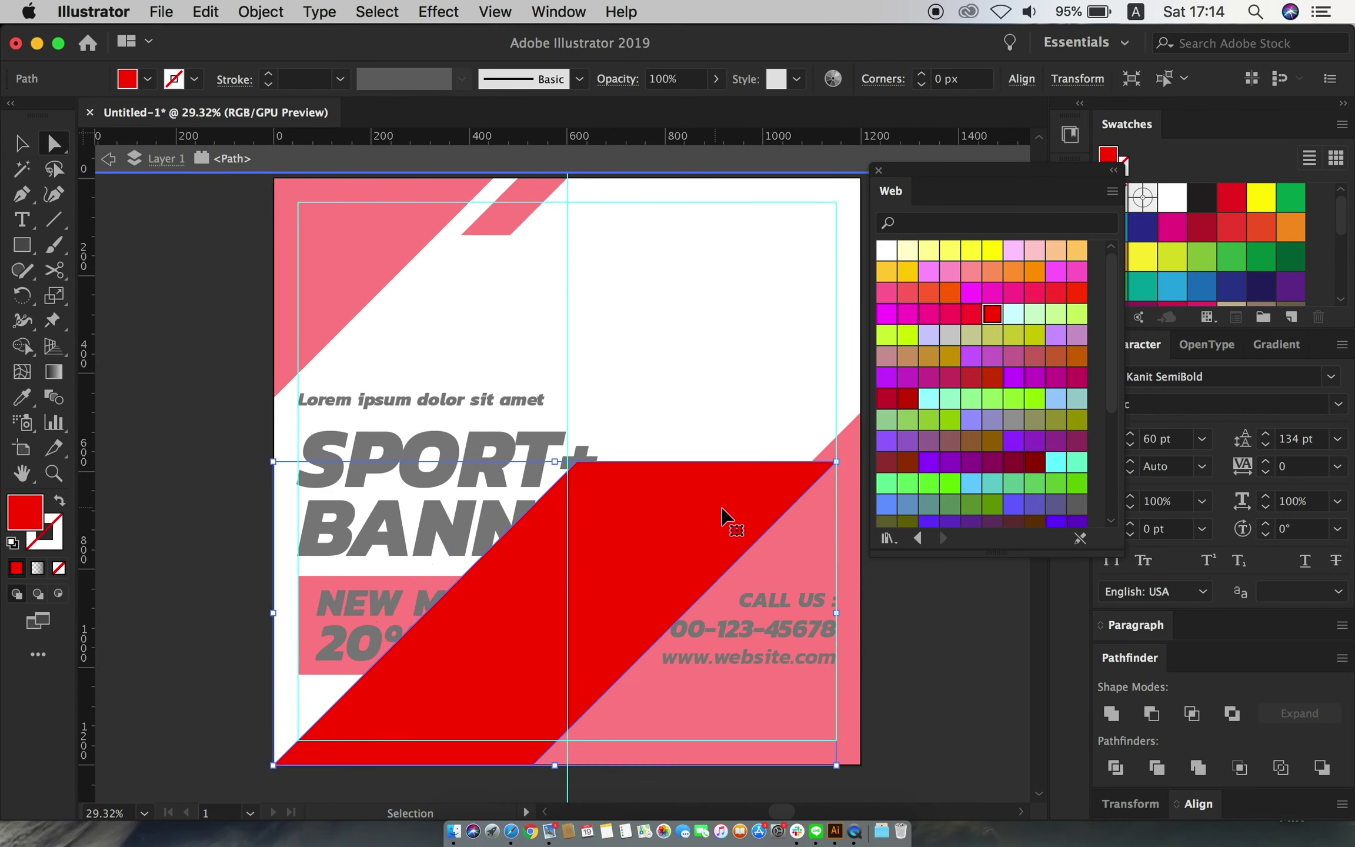
pyautogui.moveTo(780, 522); pyautogui.dragTo(667, 528)
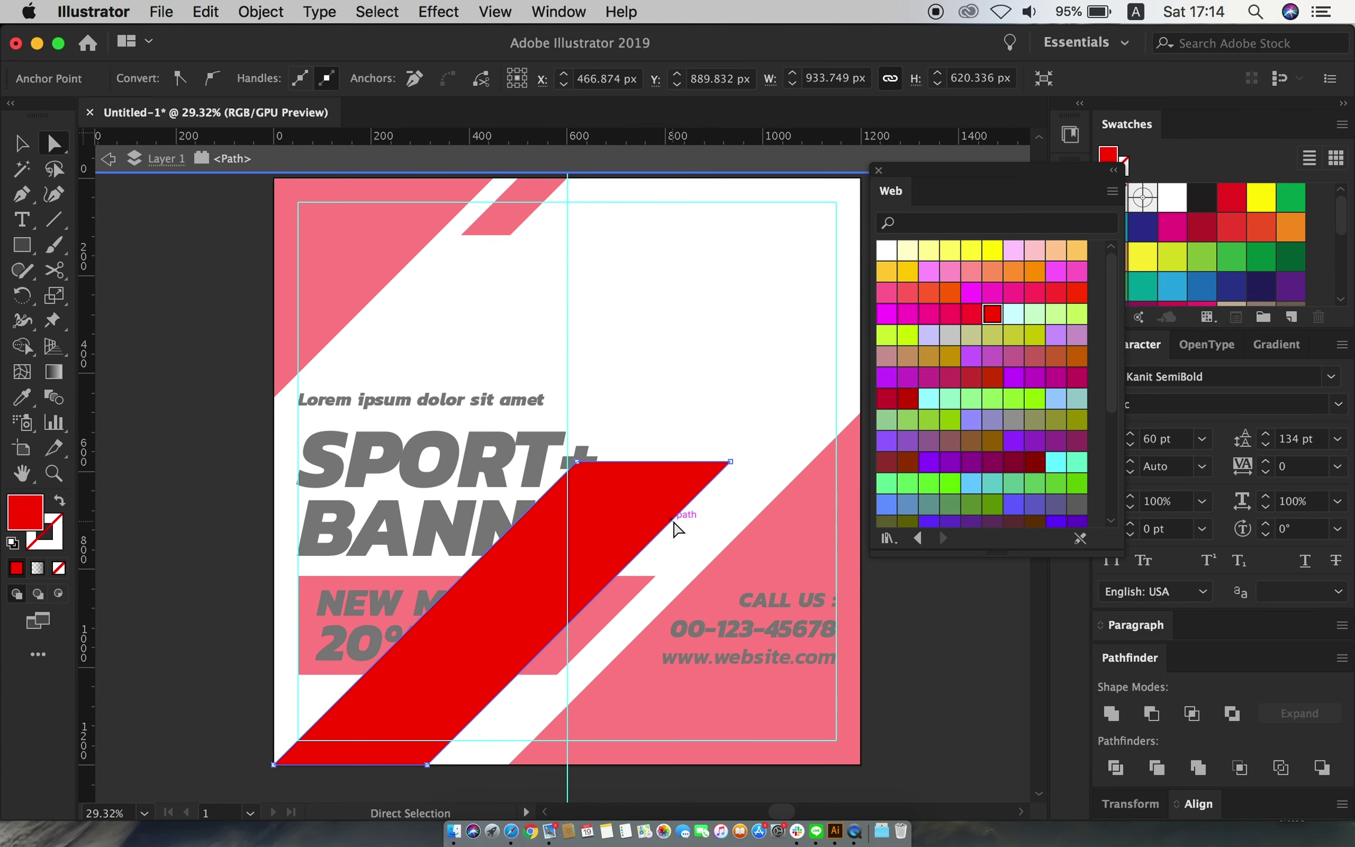
pyautogui.press('v')
pyautogui.press('Escape')
pyautogui.click(670, 106)
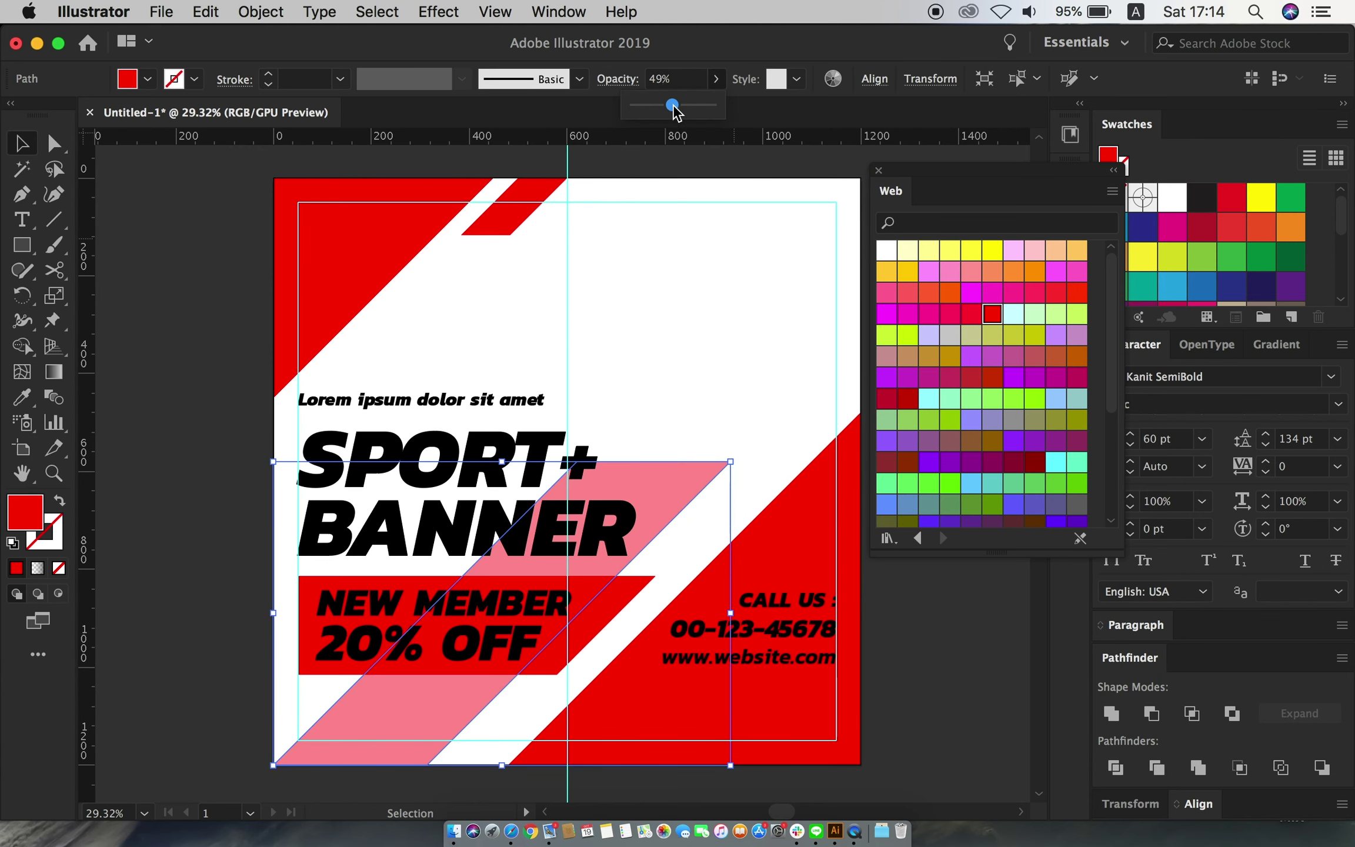
pyautogui.click(685, 318)
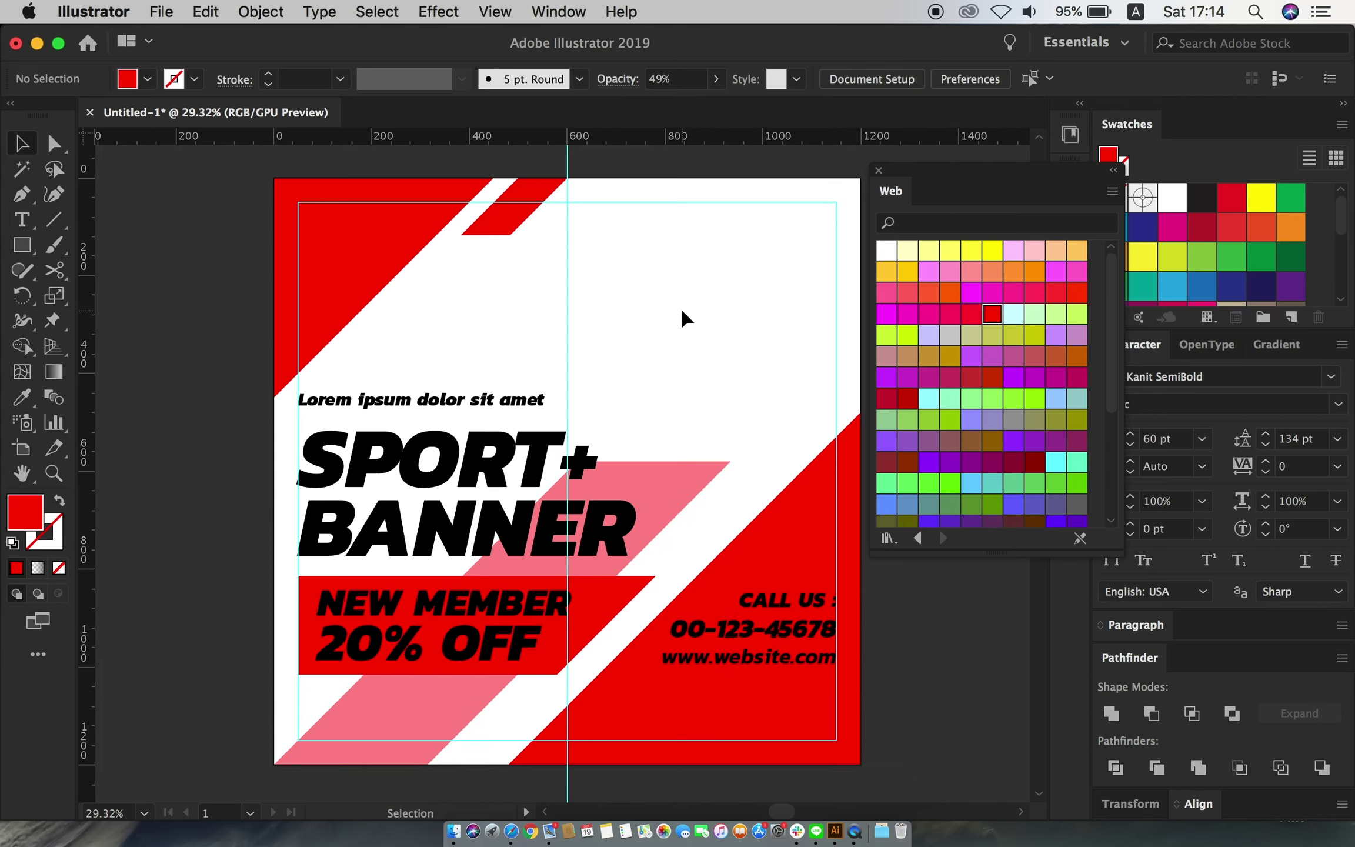
pyautogui.click(383, 253)
# Copy the top-left red triangle, paste it in back, and shrink it toward the corner
pyautogui.click(206, 12)
pyautogui.click(242, 106)
pyautogui.click(206, 12)
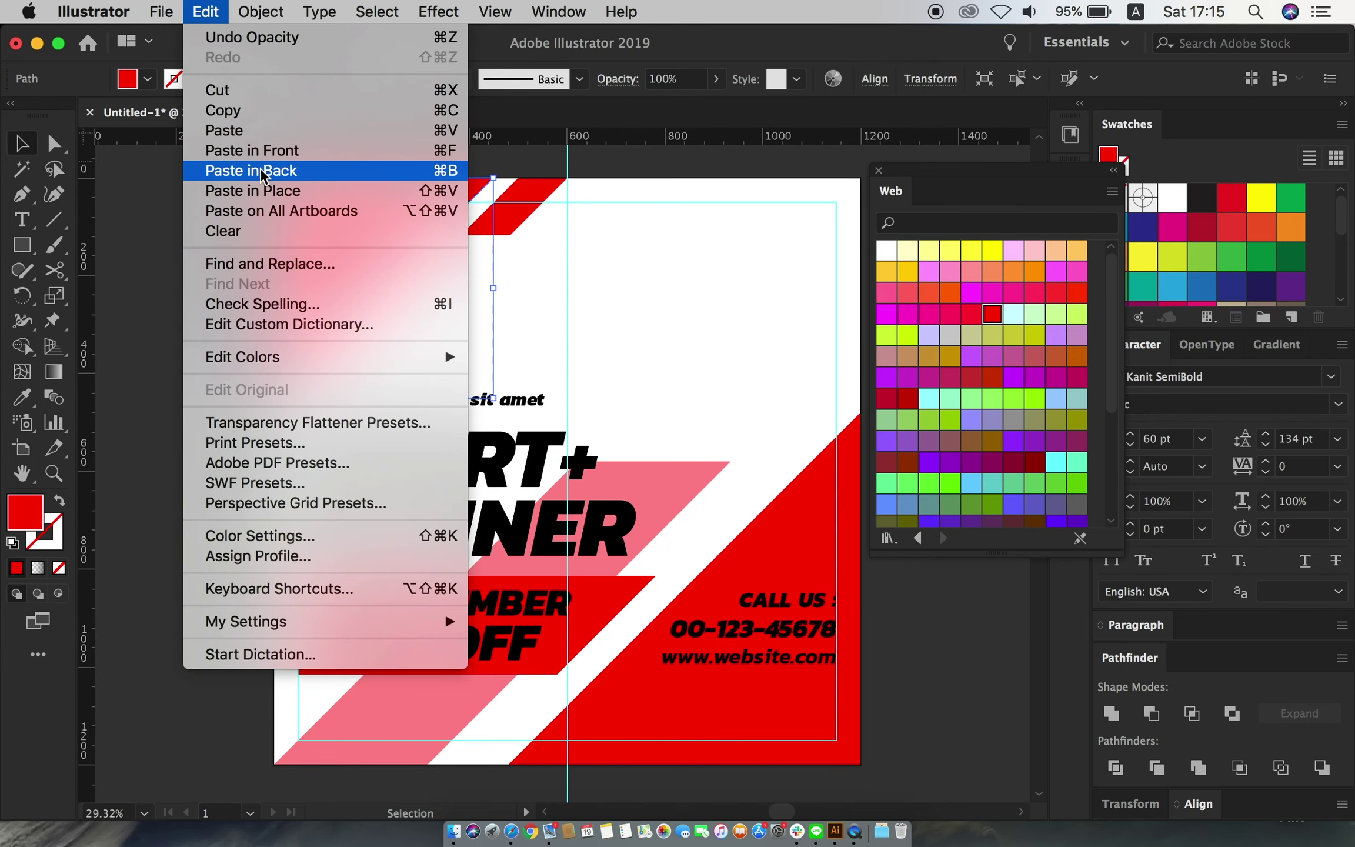
pyautogui.click(241, 147)
pyautogui.moveTo(492, 398); pyautogui.dragTo(426, 331)
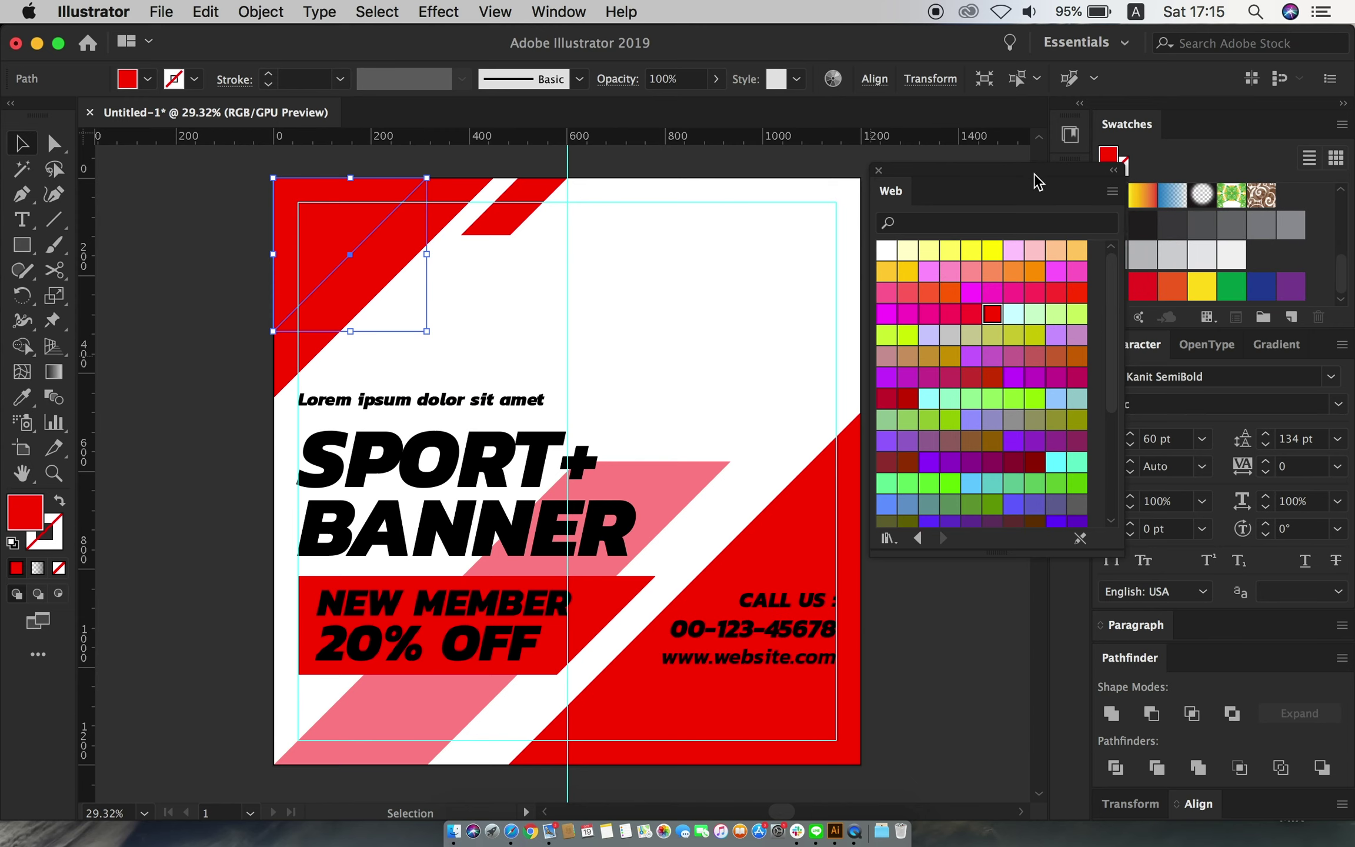
# Give the triangle copy a 45° gradient from a transparent stop to black
pyautogui.moveTo(1034, 181); pyautogui.dragTo(945, 181)
pyautogui.scroll(-5, 1213, 223)
pyautogui.click(1111, 237)
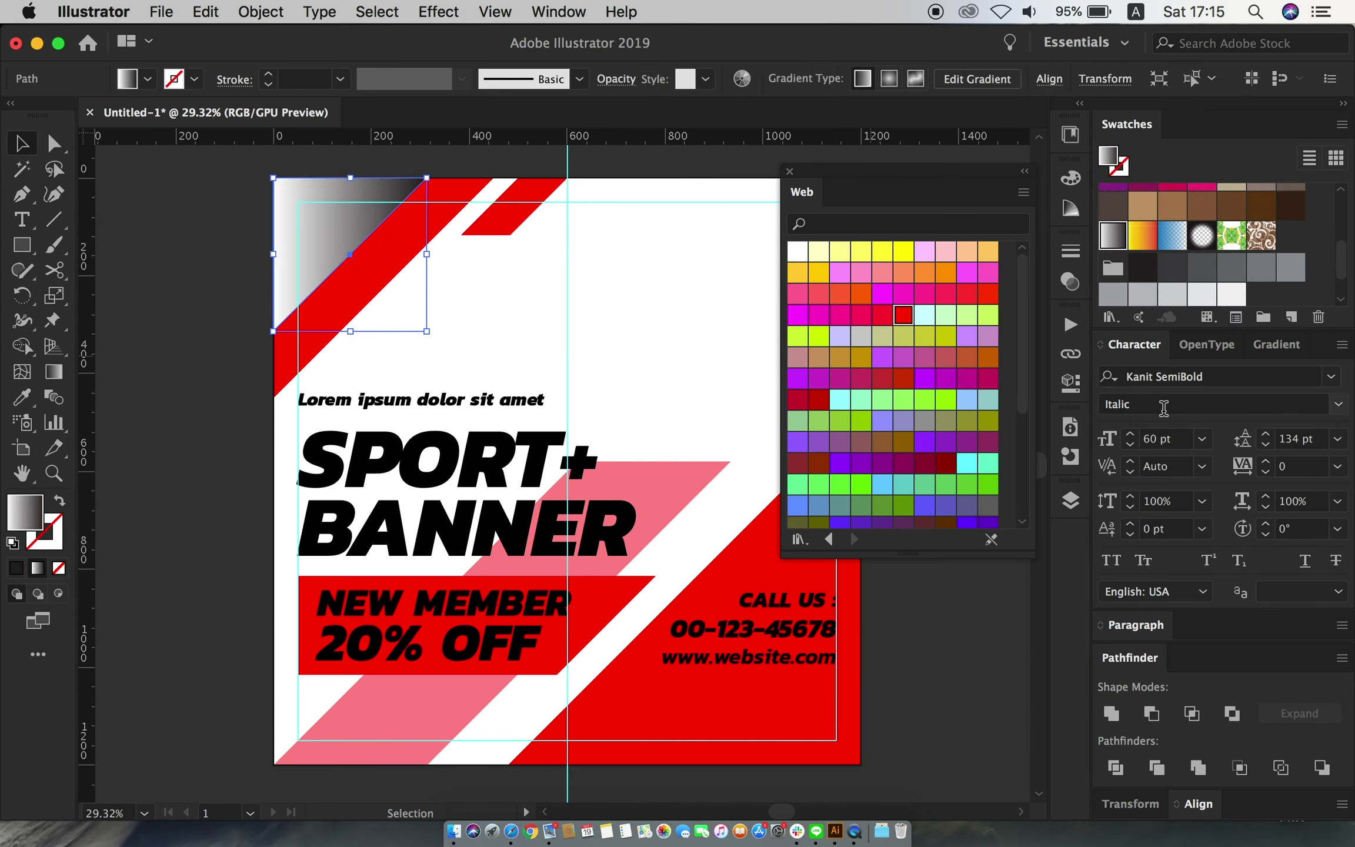
pyautogui.click(1275, 344)
pyautogui.click(1260, 455)
pyautogui.click(1270, 200)
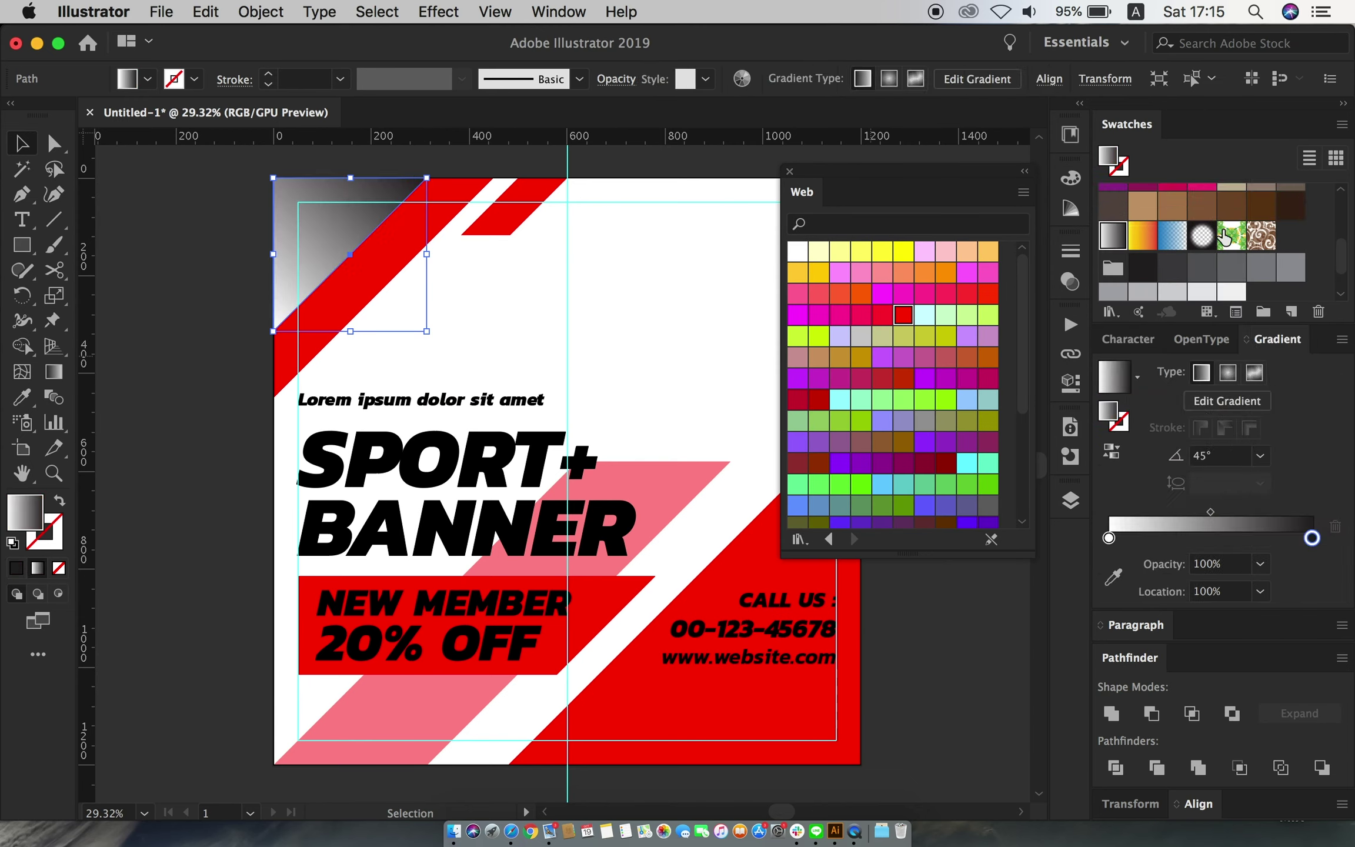
pyautogui.click(1260, 564)
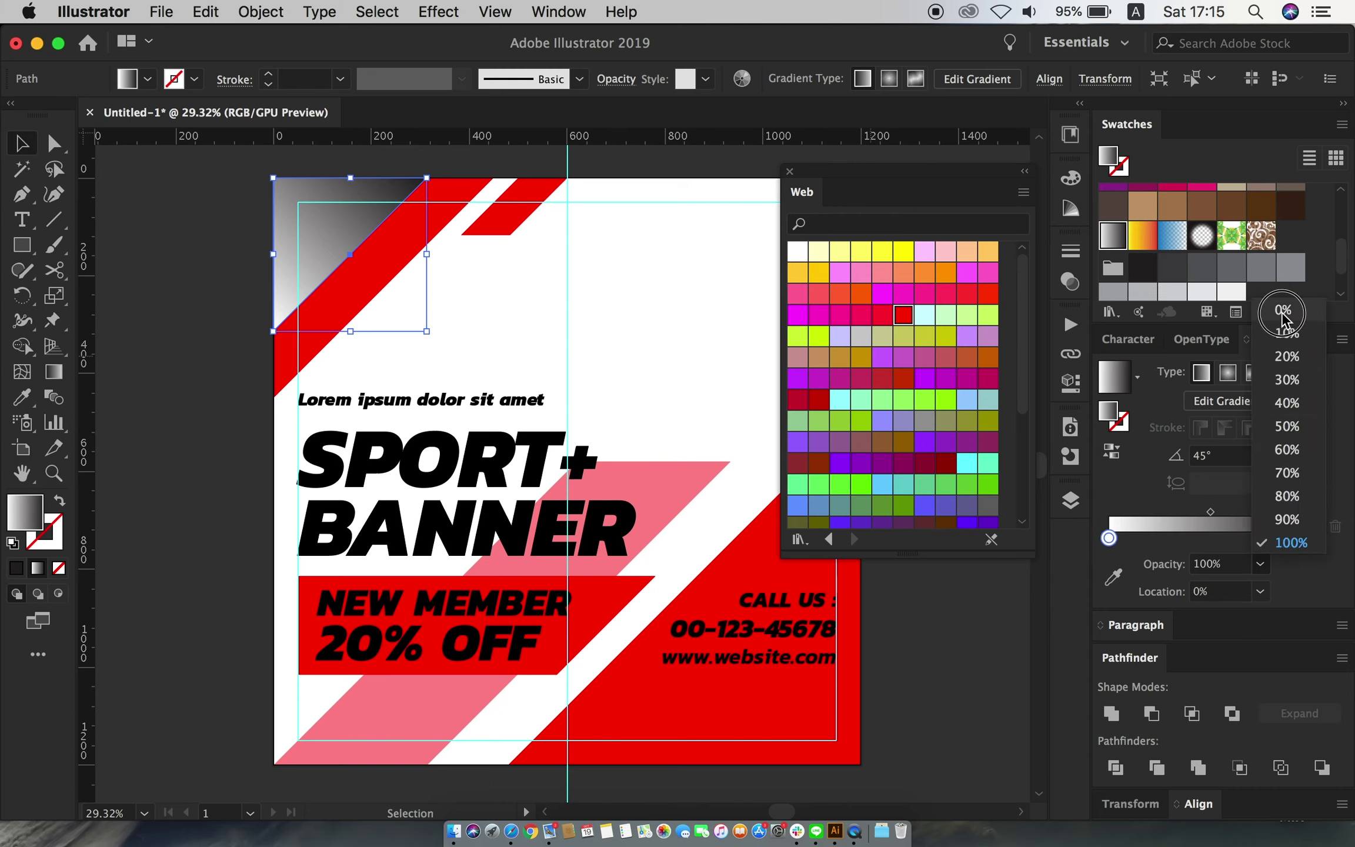
pyautogui.click(1283, 311)
pyautogui.scroll(-5, 924, 497)
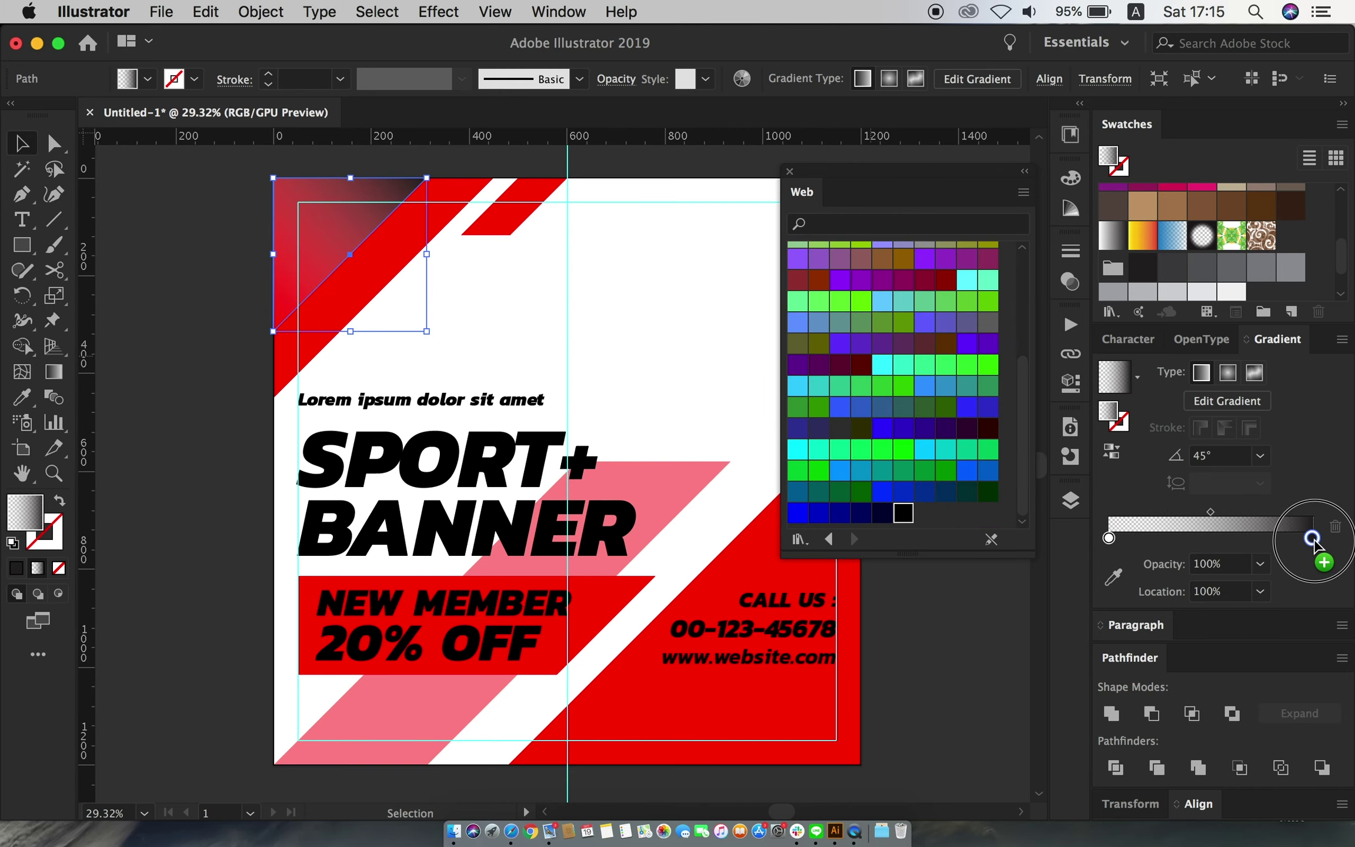
pyautogui.moveTo(1312, 538); pyautogui.dragTo(1312, 539)
# Set the shading triangle to Multiply blending and the black stop to 50% opacity
pyautogui.click(616, 78)
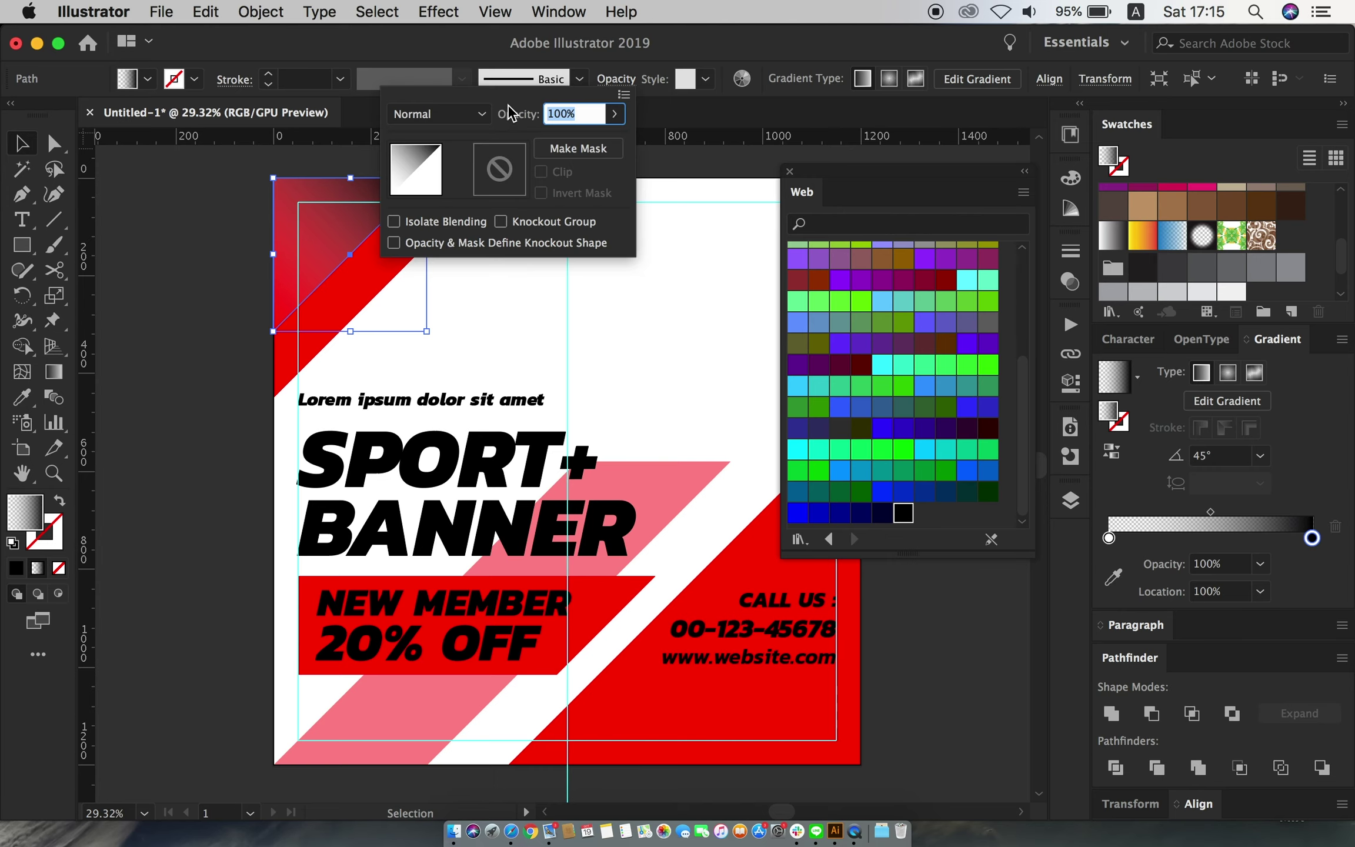
pyautogui.click(446, 112)
pyautogui.click(456, 188)
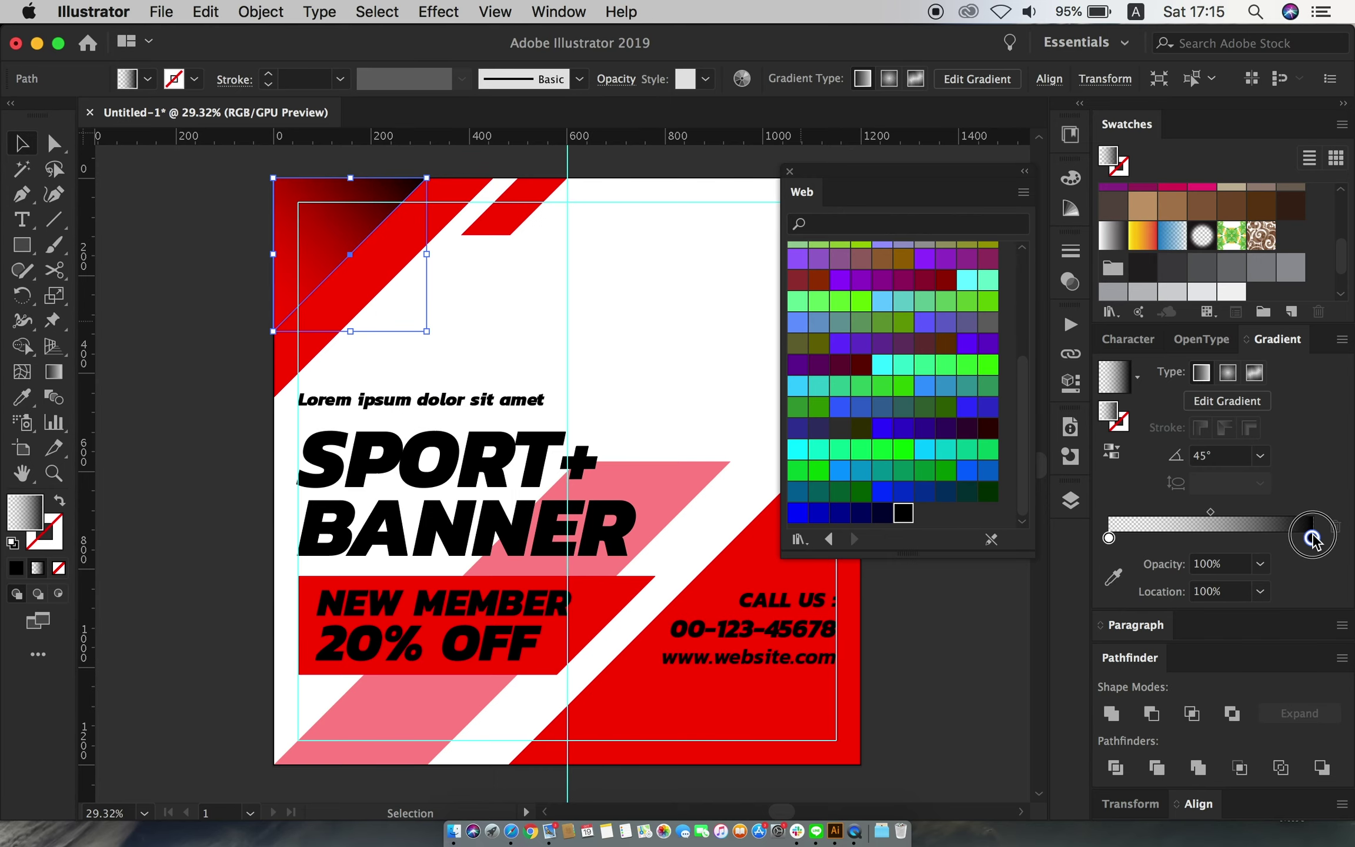
pyautogui.click(1260, 564)
pyautogui.click(1290, 432)
pyautogui.moveTo(849, 176); pyautogui.dragTo(855, 174)
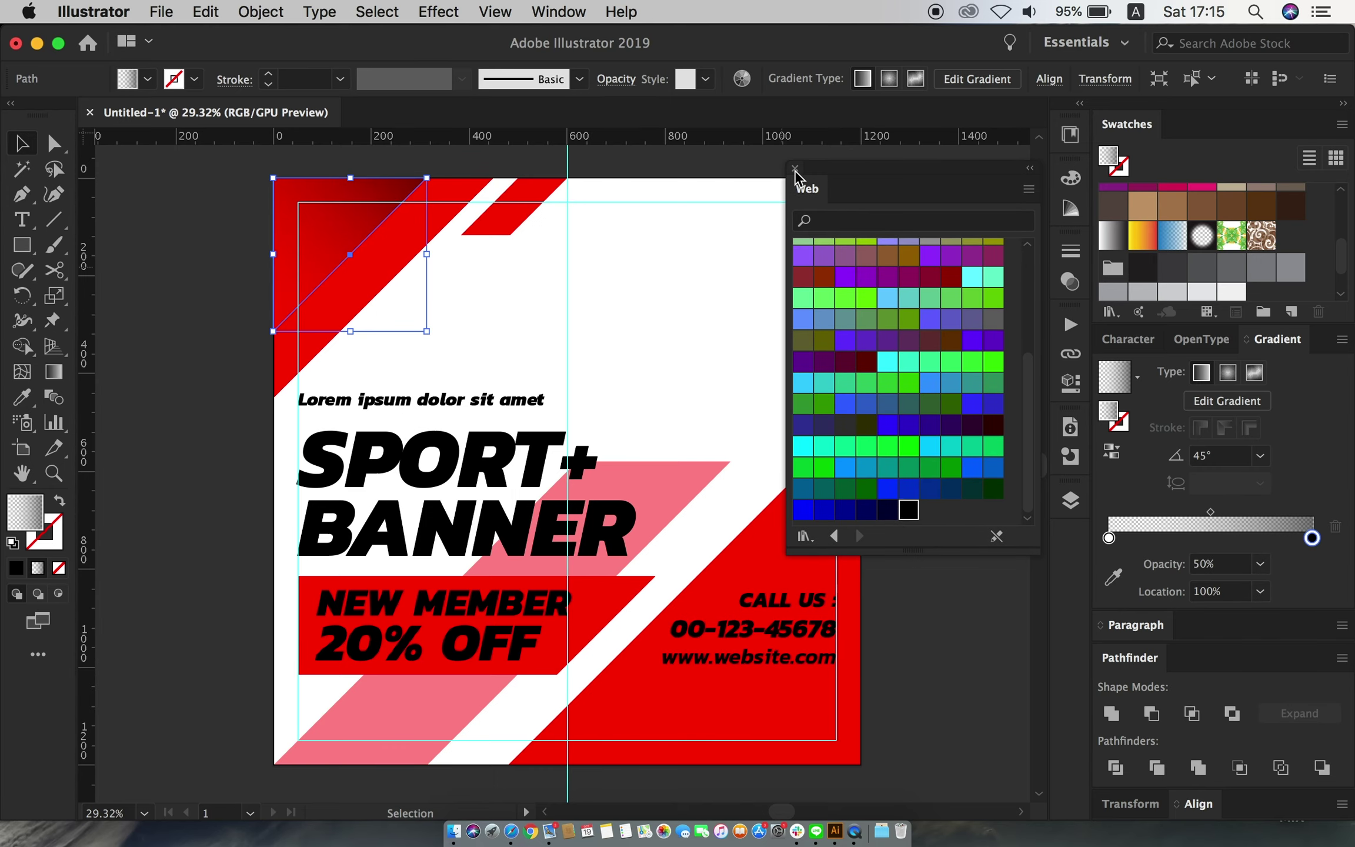
pyautogui.hscroll(5, 647, 411)
pyautogui.click(529, 248)
pyautogui.click(665, 475)
# Copy the lower-right red triangle, paste it in front, and scale it toward the corner
pyautogui.click(206, 12)
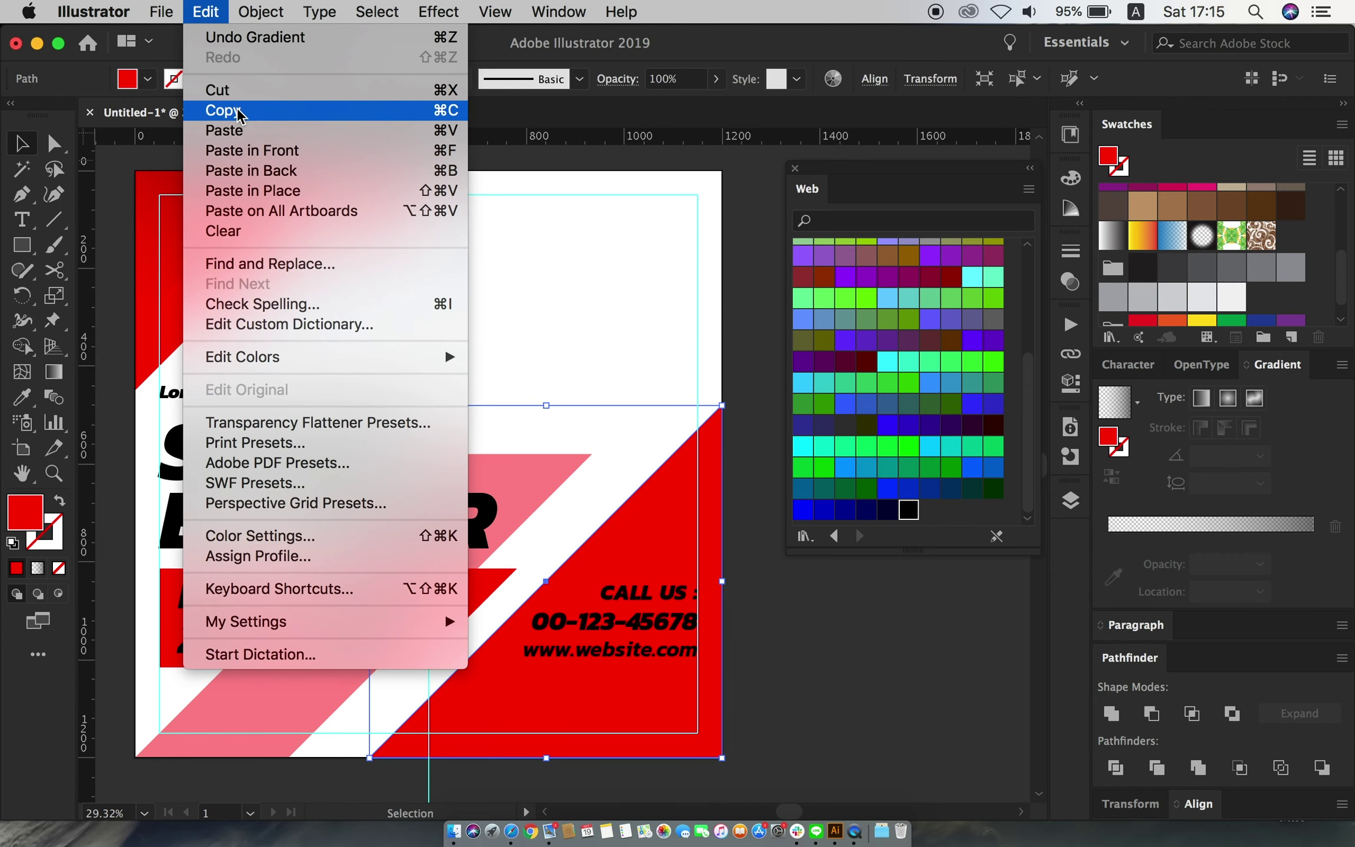
pyautogui.click(235, 109)
pyautogui.click(205, 11)
pyautogui.click(236, 148)
pyautogui.moveTo(371, 756)
pyautogui.mouseDown()
pyautogui.moveTo(475, 731)
pyautogui.moveTo(453, 675)
pyautogui.mouseUp()
# Apply the top-left dark-red gradient at 45° and fit the copy into the lower-right corner
pyautogui.click(205, 199)
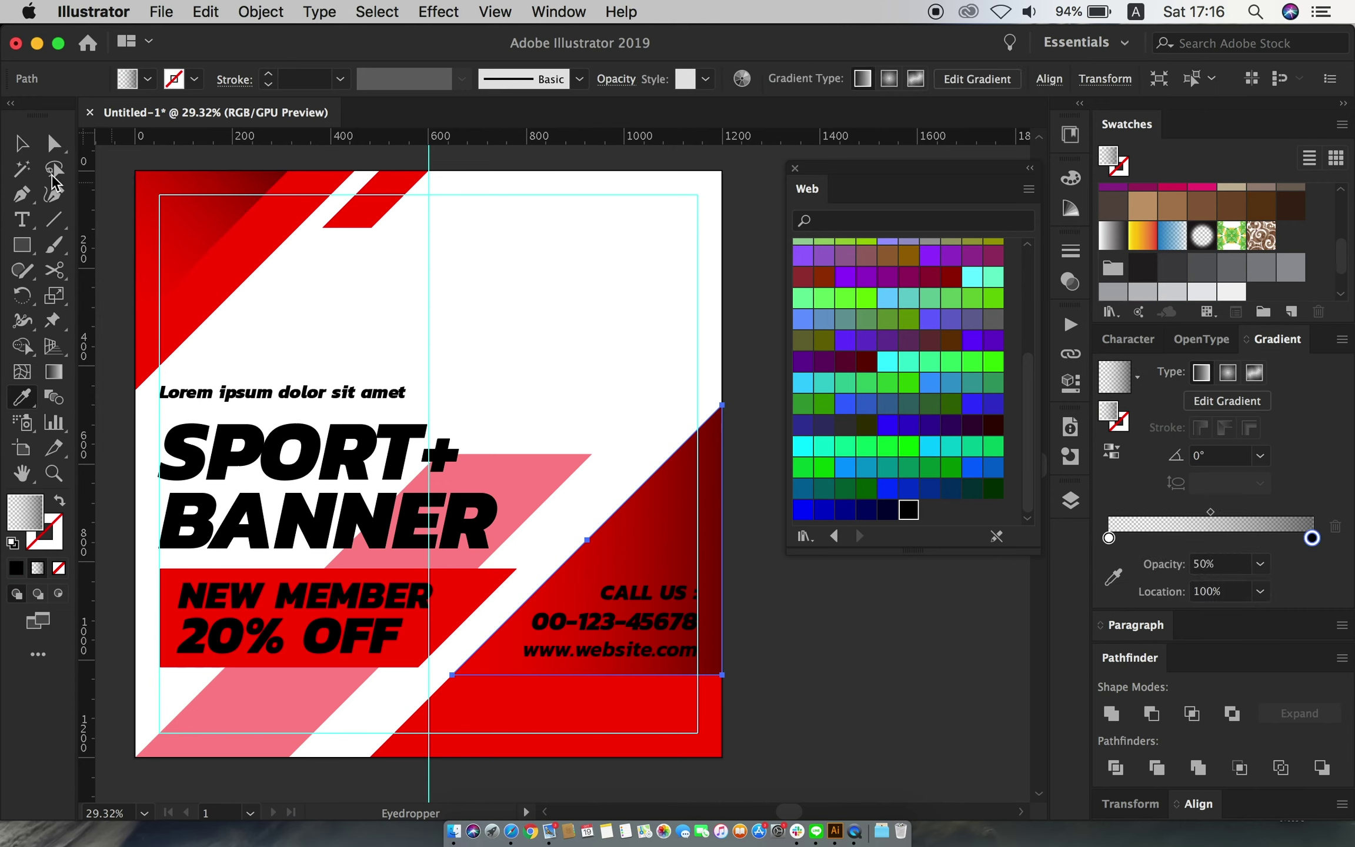
pyautogui.click(1259, 455)
pyautogui.moveTo(452, 675)
pyautogui.mouseDown()
pyautogui.moveTo(556, 603)
pyautogui.moveTo(526, 638)
pyautogui.mouseUp()
pyautogui.moveTo(575, 477); pyautogui.dragTo(526, 442)
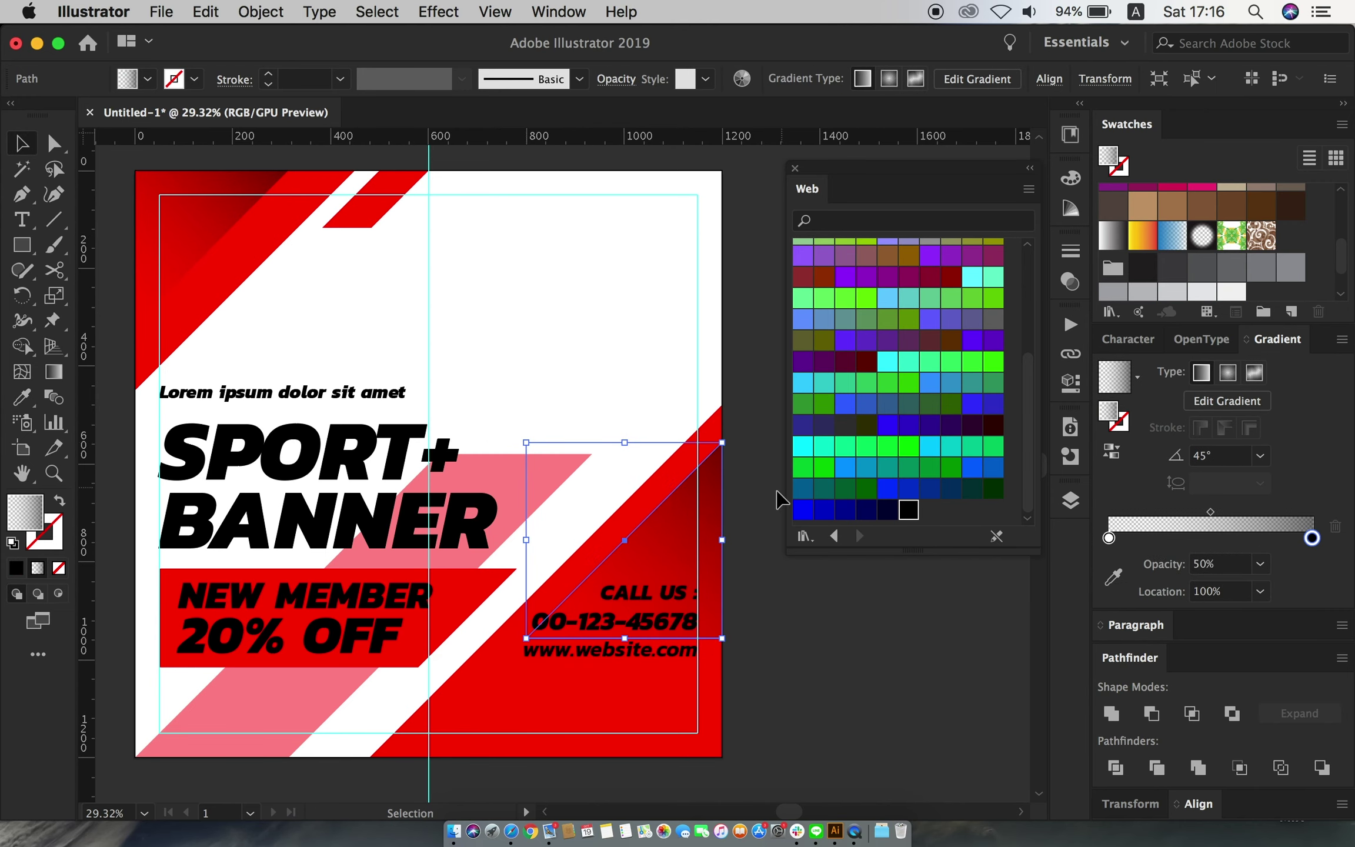
# Adjust the gradient direction with the Gradient tool, then zoom out to the whole banner
pyautogui.click(53, 371)
pyautogui.moveTo(765, 510); pyautogui.dragTo(781, 423)
pyautogui.press('v')
pyautogui.click(608, 315)
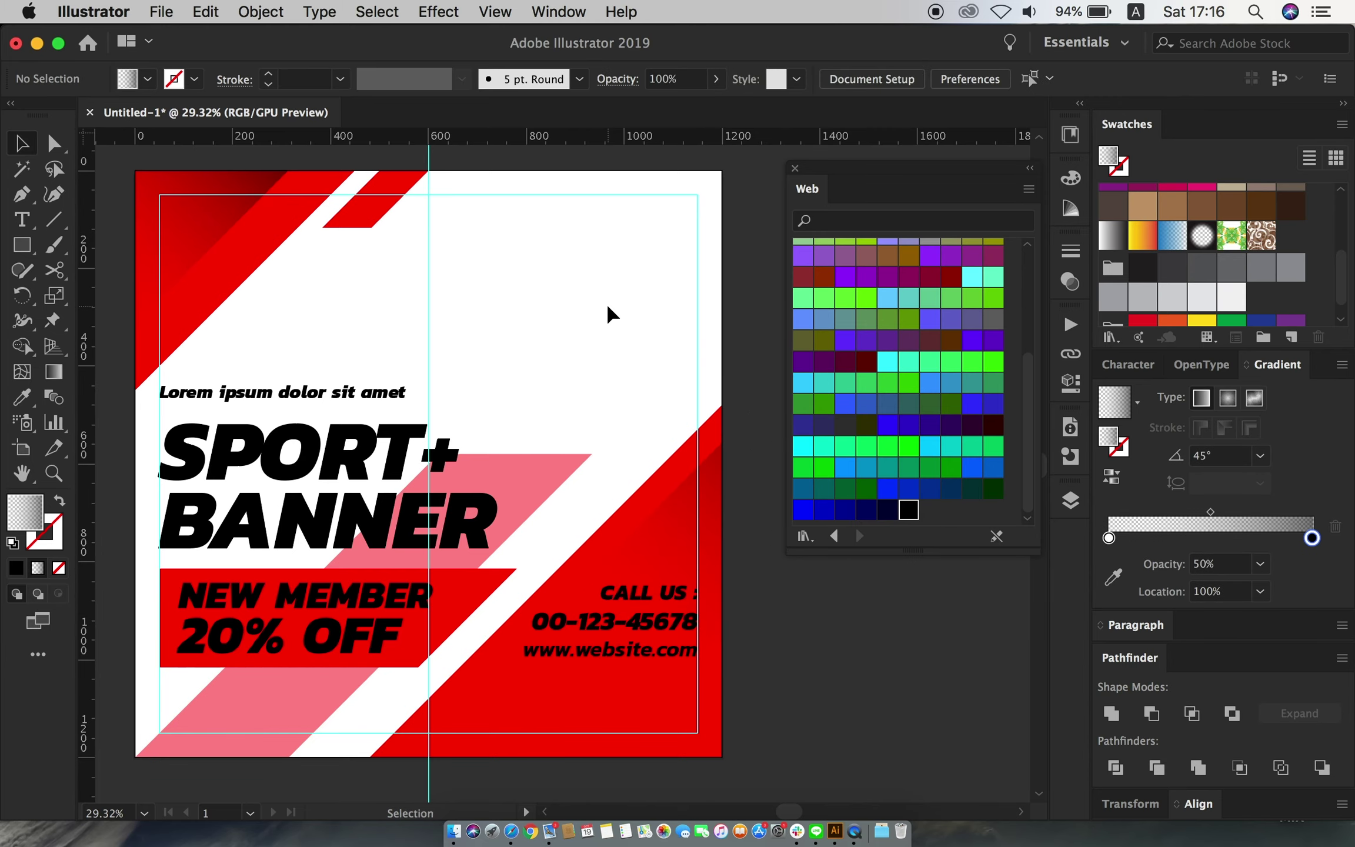
pyautogui.moveTo(608, 307); pyautogui.dragTo(553, 351)
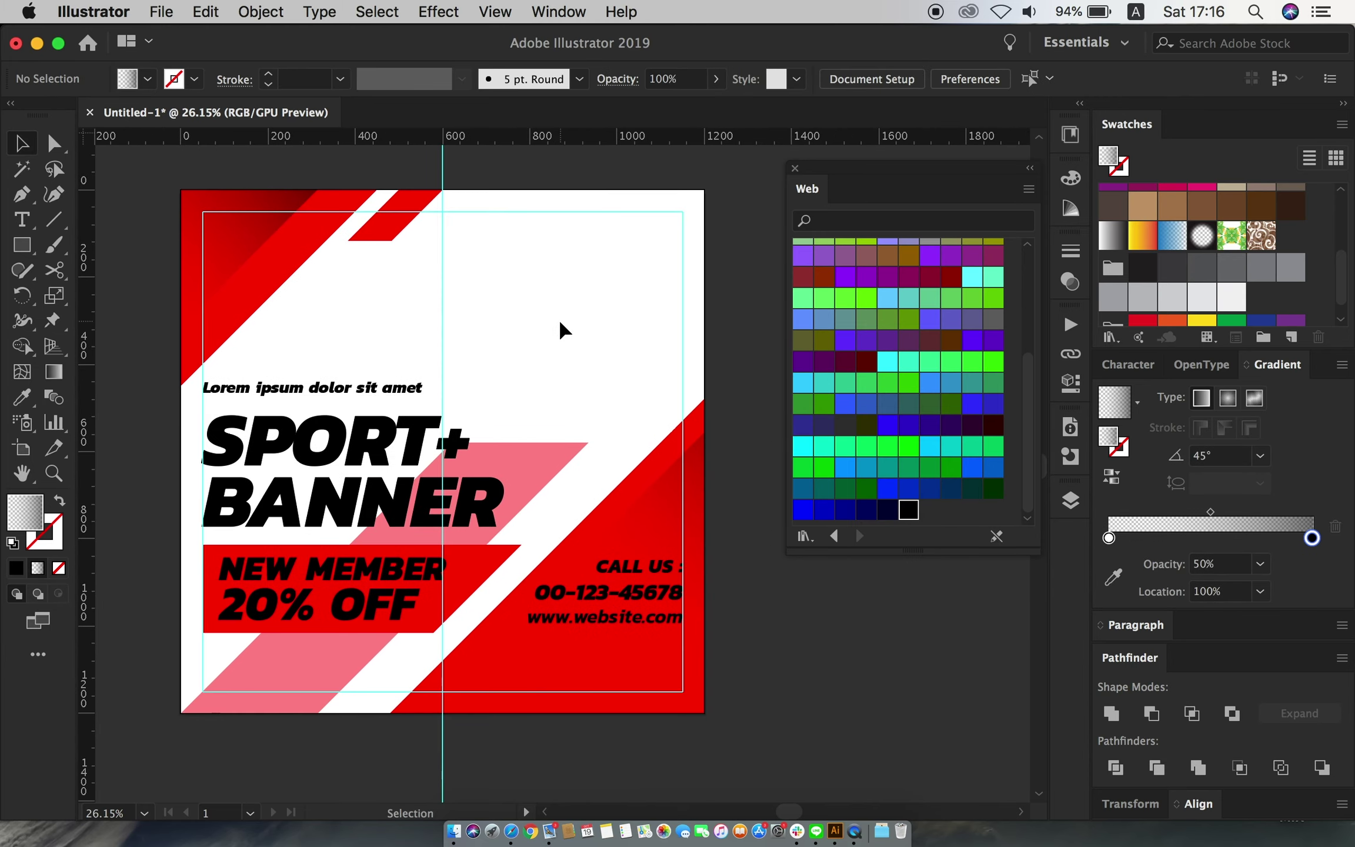
# Place the boxer photo 2517996.jpg onto the artboard
pyautogui.click(156, 13)
pyautogui.click(347, 322)
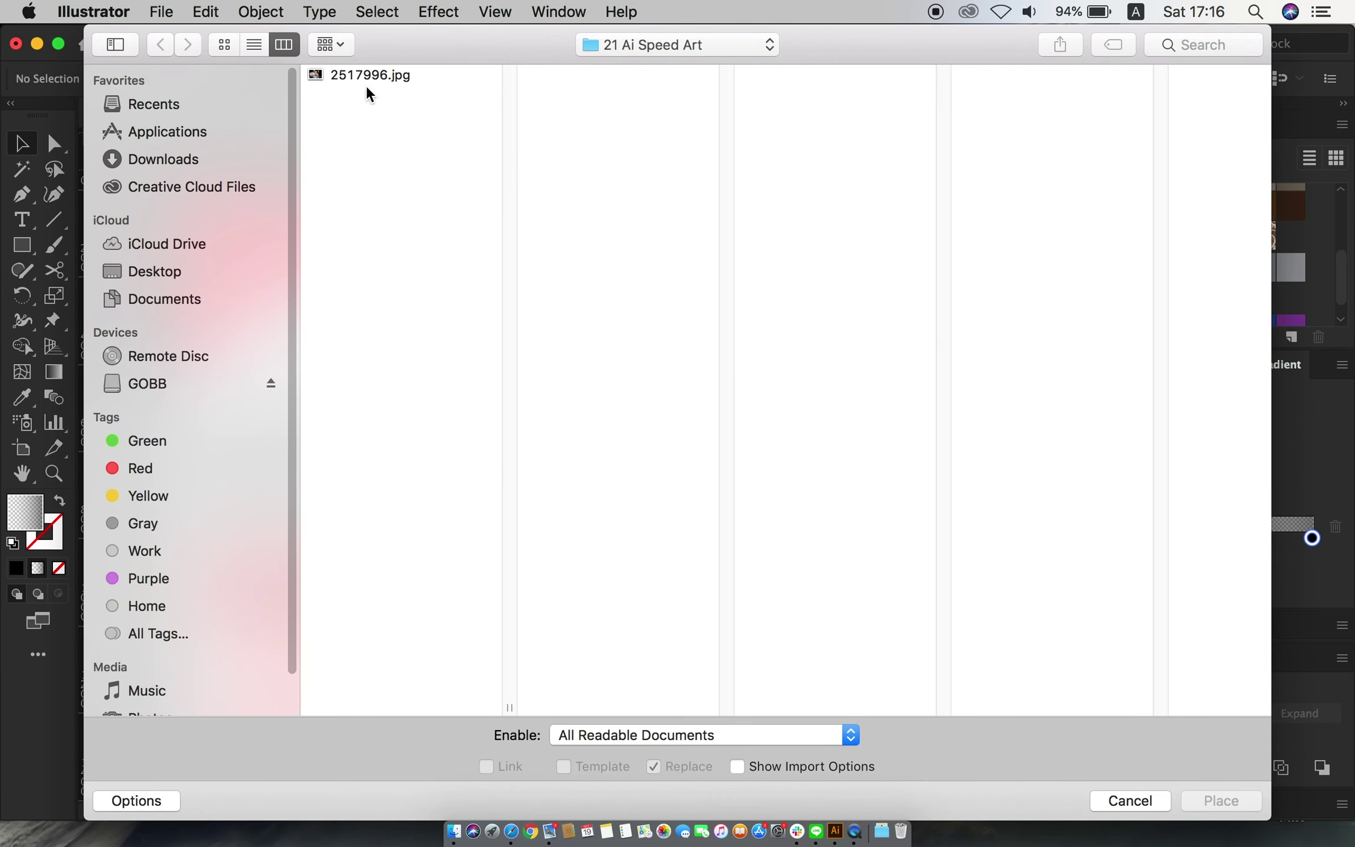
pyautogui.click(367, 75)
pyautogui.click(1220, 801)
pyautogui.moveTo(188, 168); pyautogui.dragTo(644, 524)
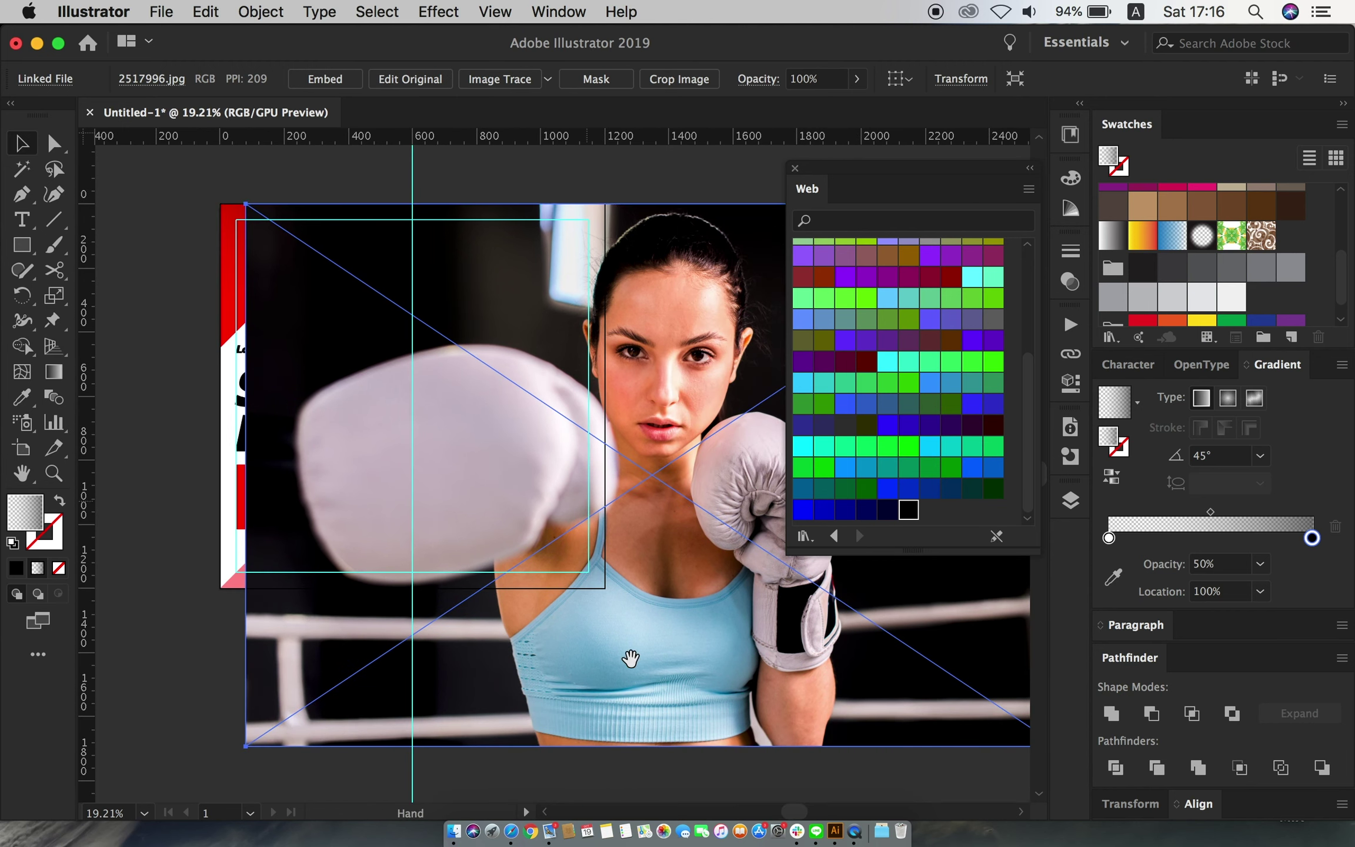
# Scale the photo down, send it behind the banner art, and nudge it right
pyautogui.moveTo(631, 658); pyautogui.dragTo(531, 421)
pyautogui.rightClick(531, 421)
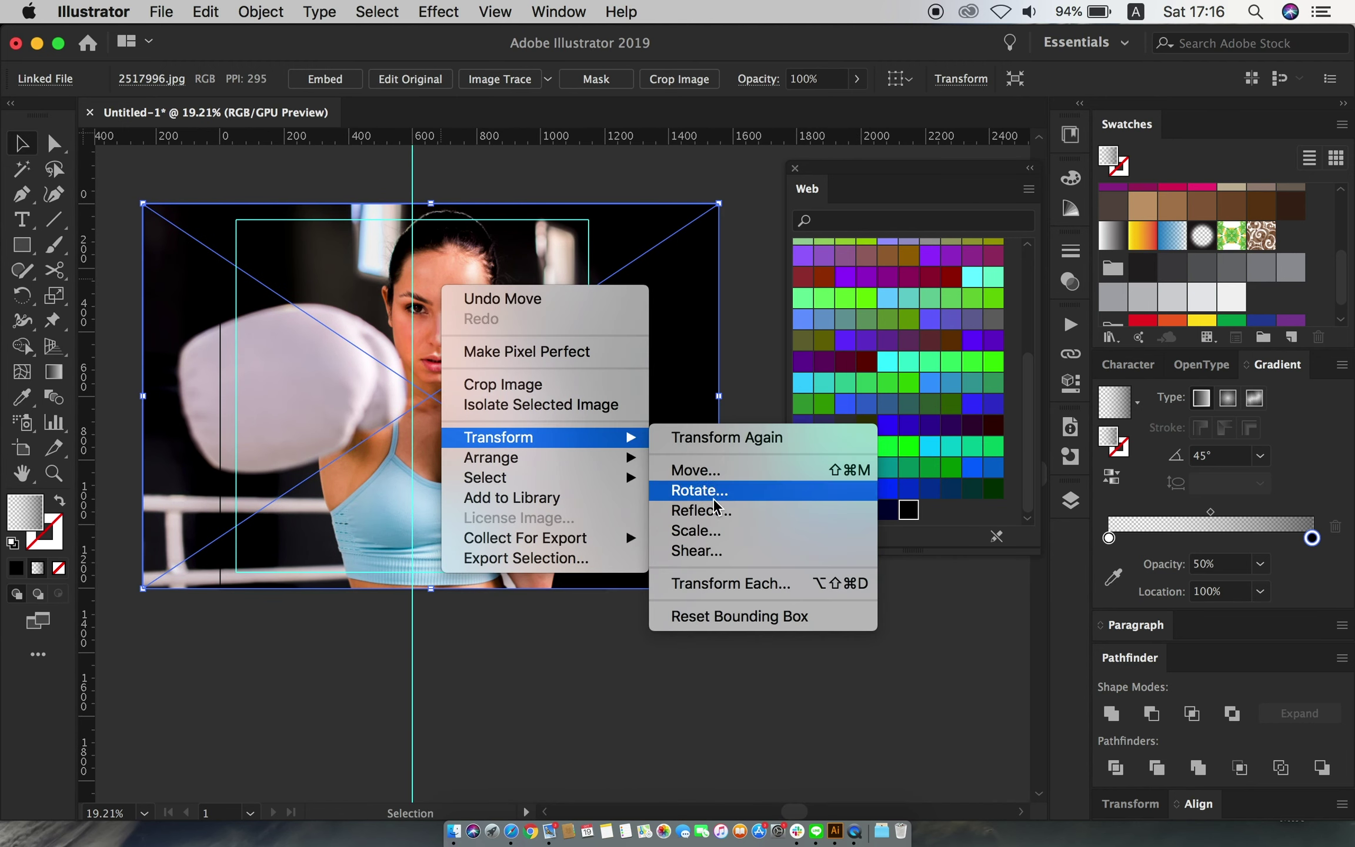
pyautogui.click(715, 521)
pyautogui.moveTo(698, 371)
pyautogui.mouseDown()
pyautogui.moveTo(708, 367)
pyautogui.moveTo(605, 396)
pyautogui.mouseUp()
# Clip the photo with a mask trimmed to the artboard and lock it
pyautogui.click(595, 79)
pyautogui.moveTo(157, 396); pyautogui.dragTo(220, 409)
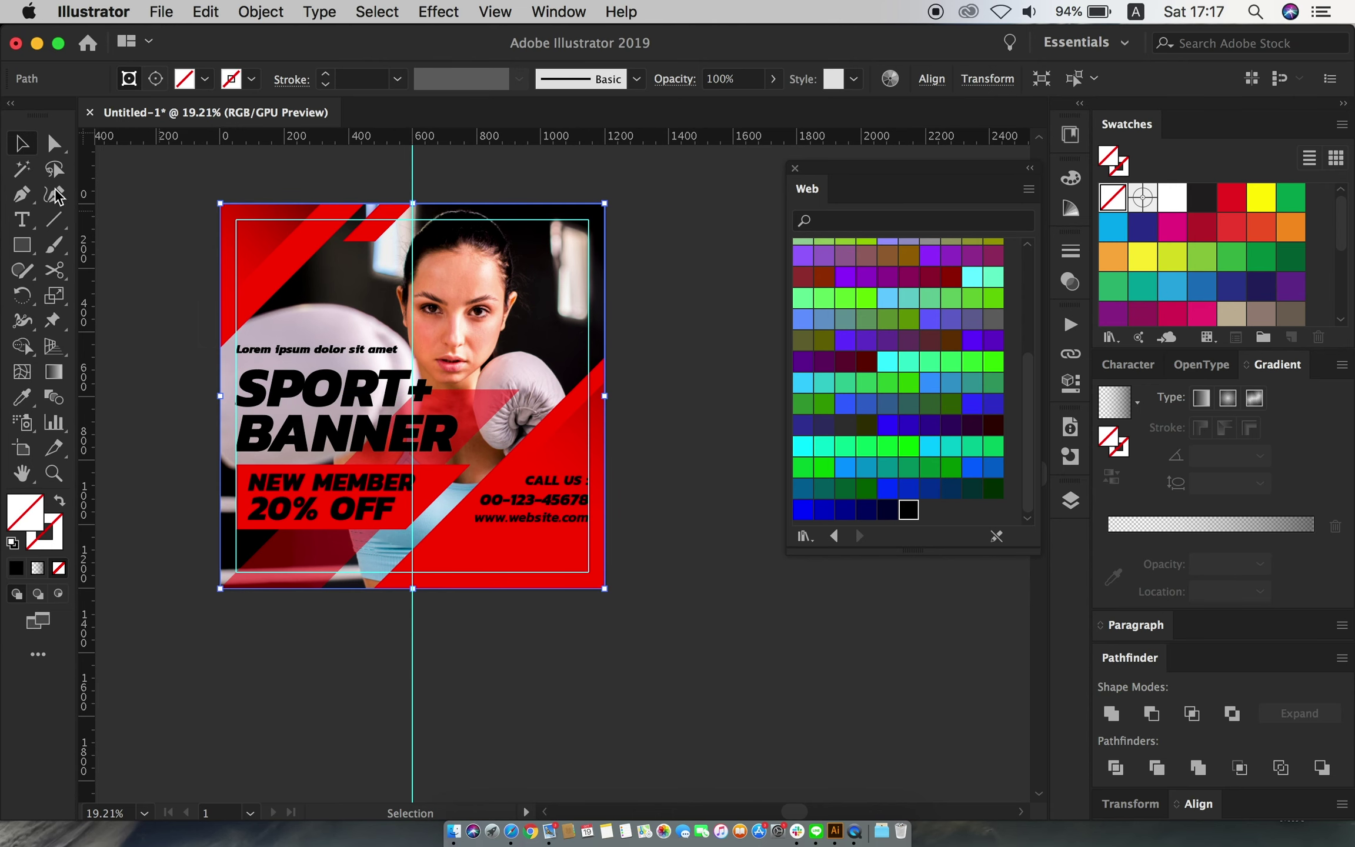
pyautogui.click(341, 272)
pyautogui.click(260, 12)
pyautogui.click(516, 130)
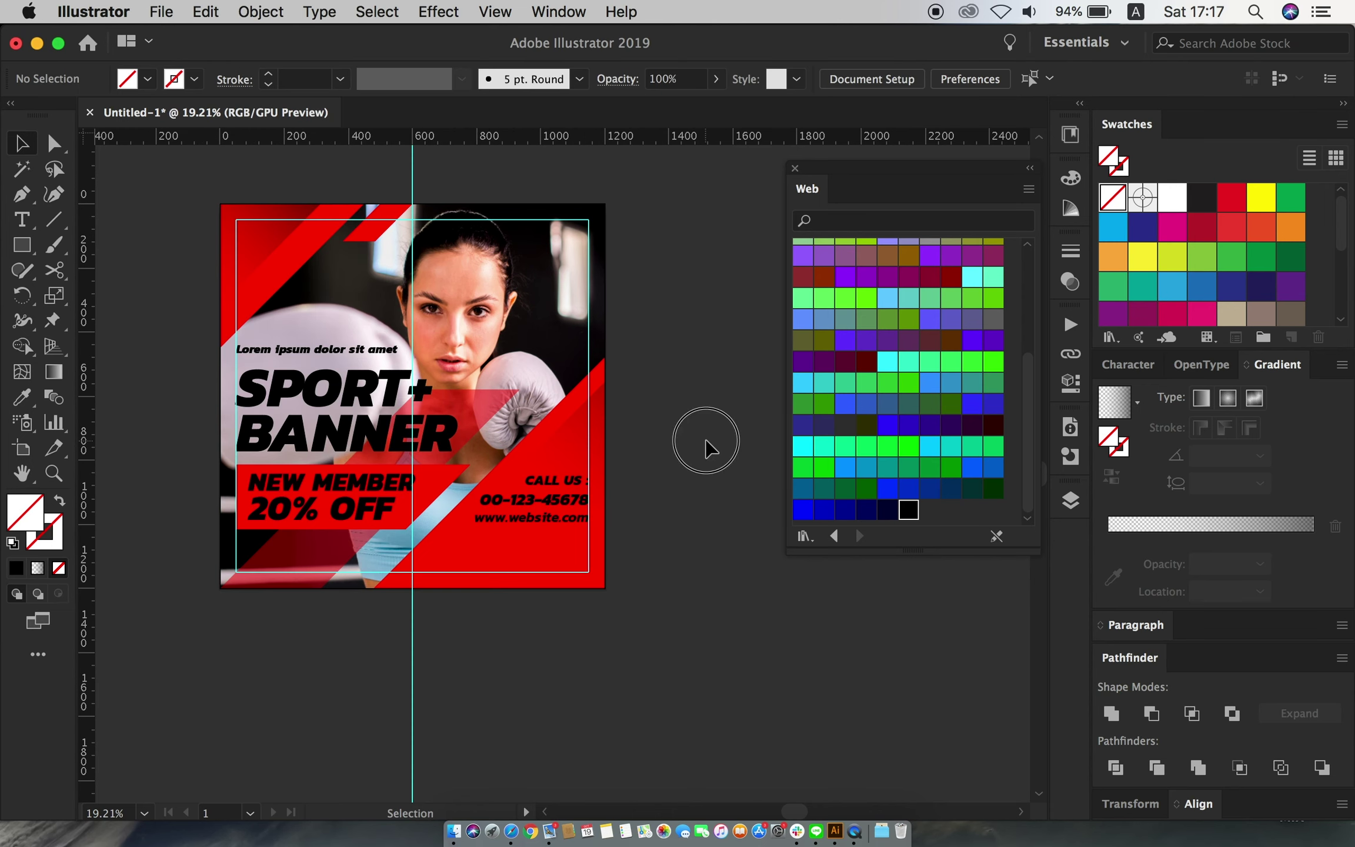
pyautogui.scroll(2, 705, 448)
# Make a black copy of the SPORT+ BANNER headline and send it behind the white one
pyautogui.click(427, 461)
pyautogui.scroll(1, 614, 452)
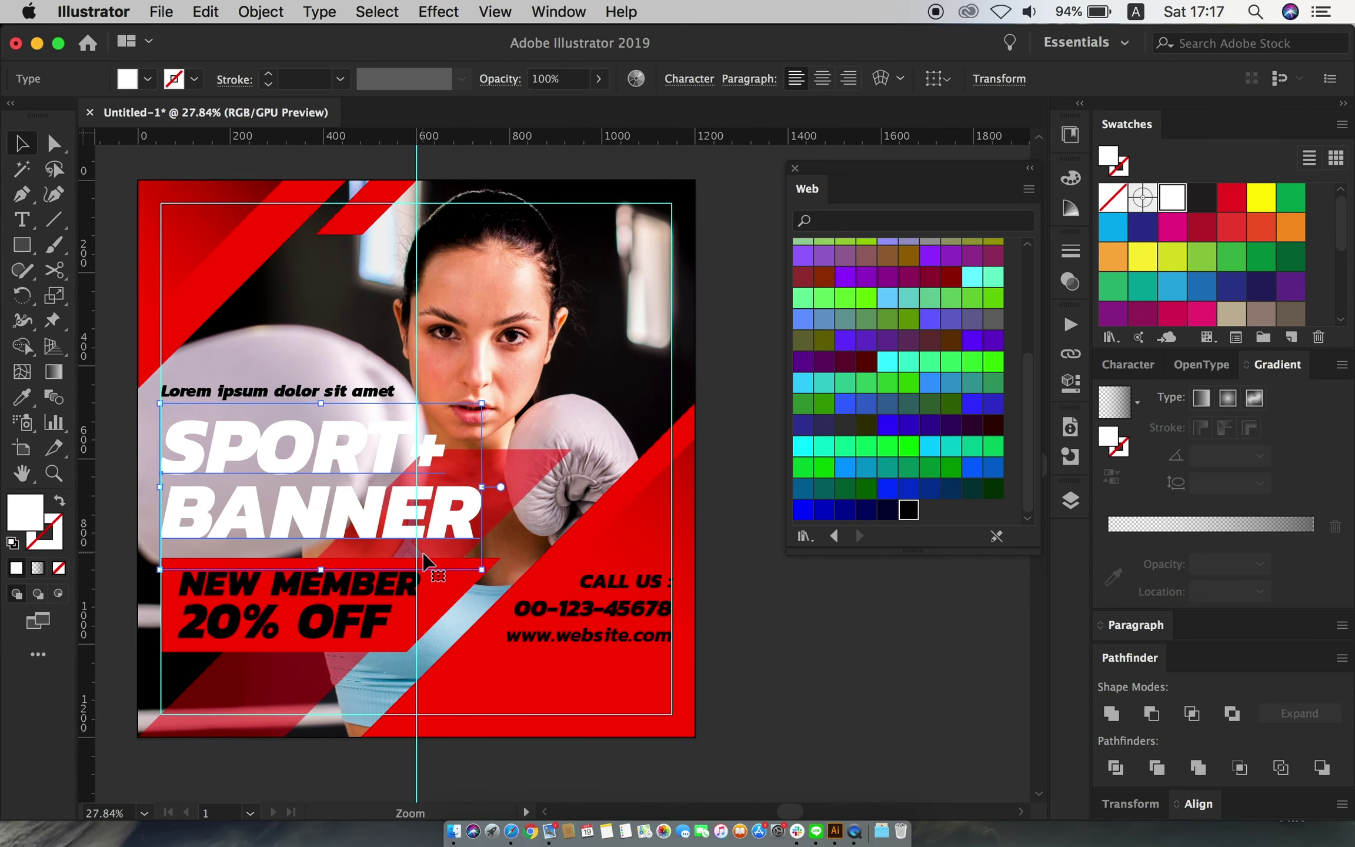
pyautogui.click(909, 510)
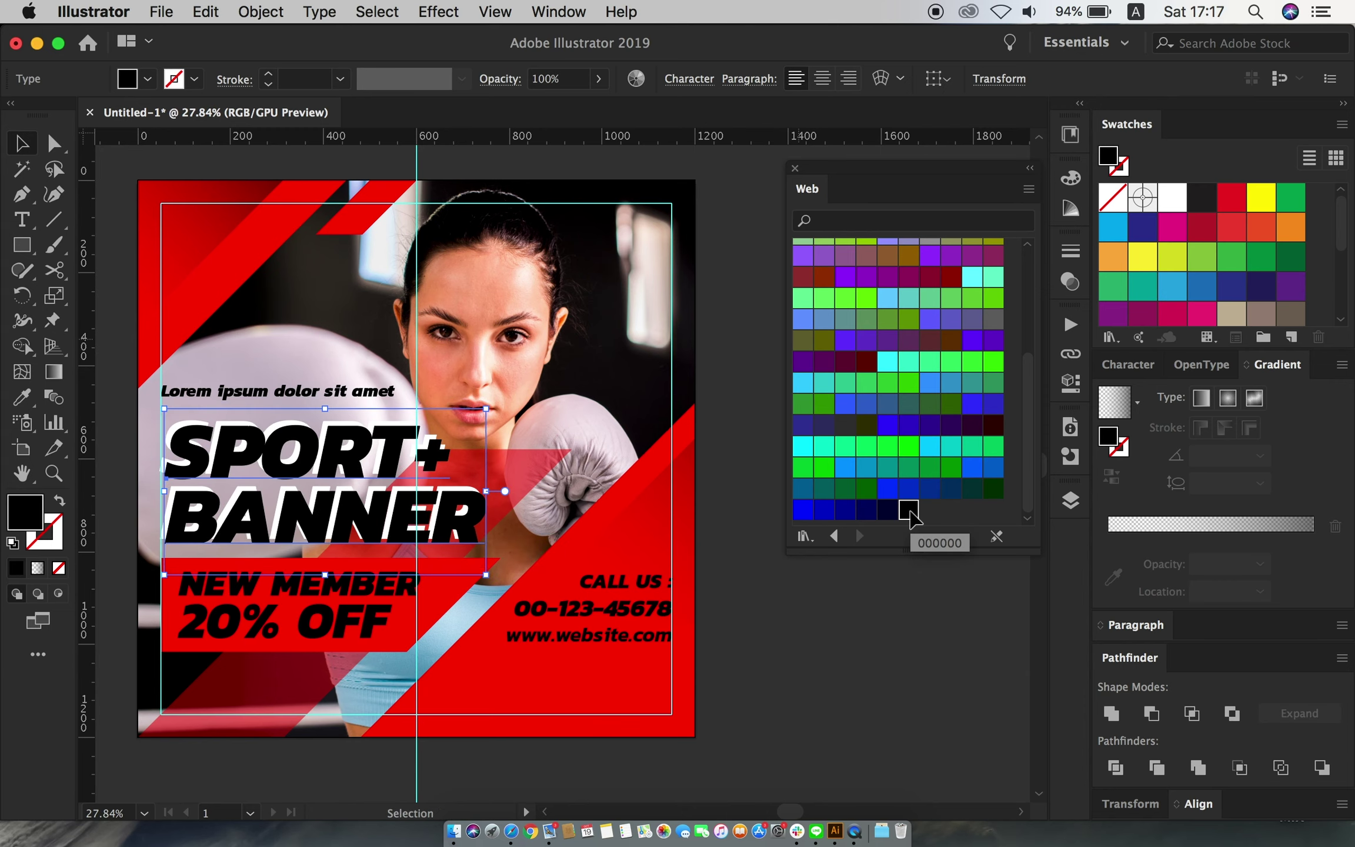
pyautogui.rightClick(361, 464)
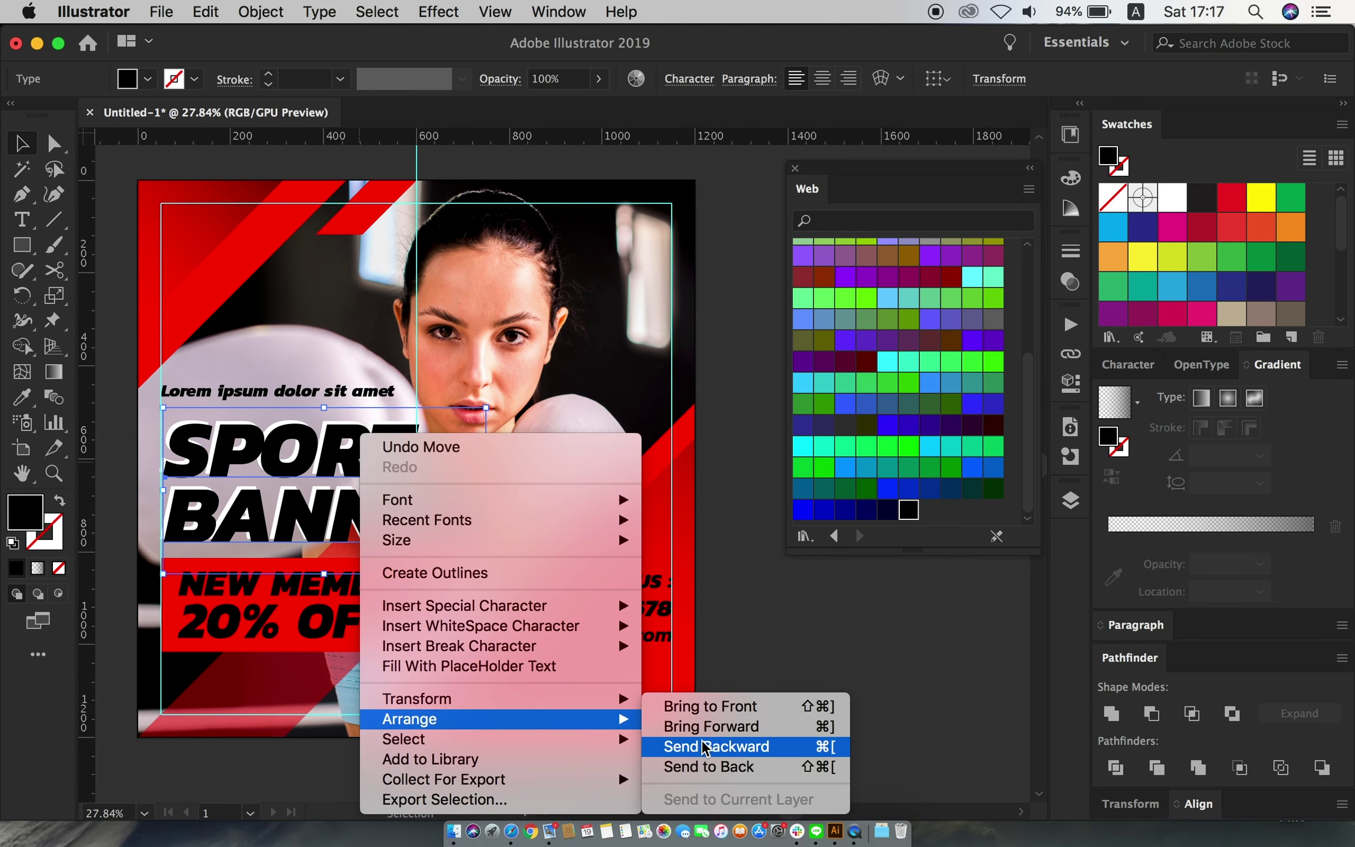
pyautogui.click(700, 725)
pyautogui.rightClick(315, 457)
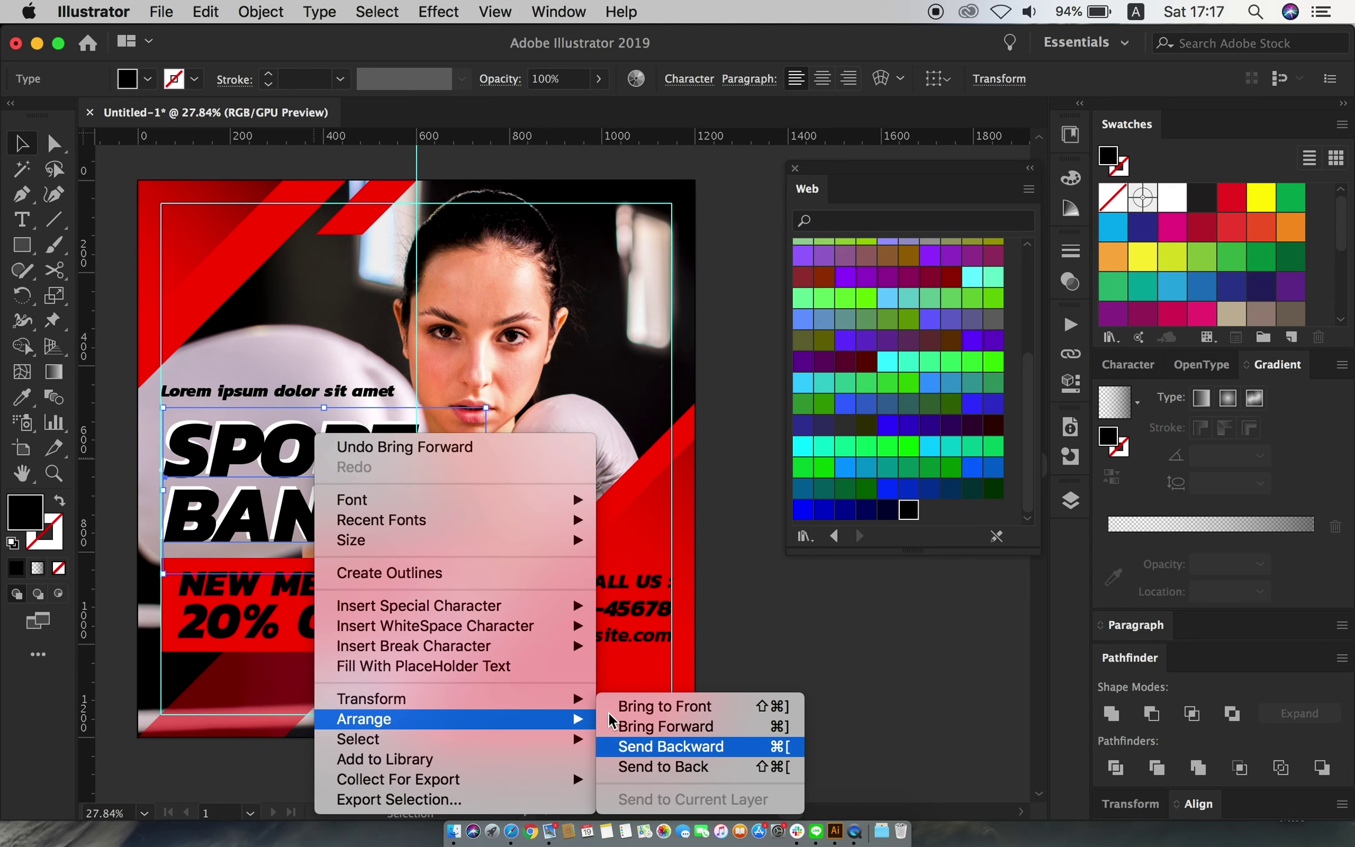
pyautogui.click(665, 741)
pyautogui.rightClick(369, 459)
pyautogui.click(735, 606)
pyautogui.click(747, 579)
# Move the Lorem ipsum line slightly down and eyedrop the banner's red onto it
pyautogui.click(235, 391)
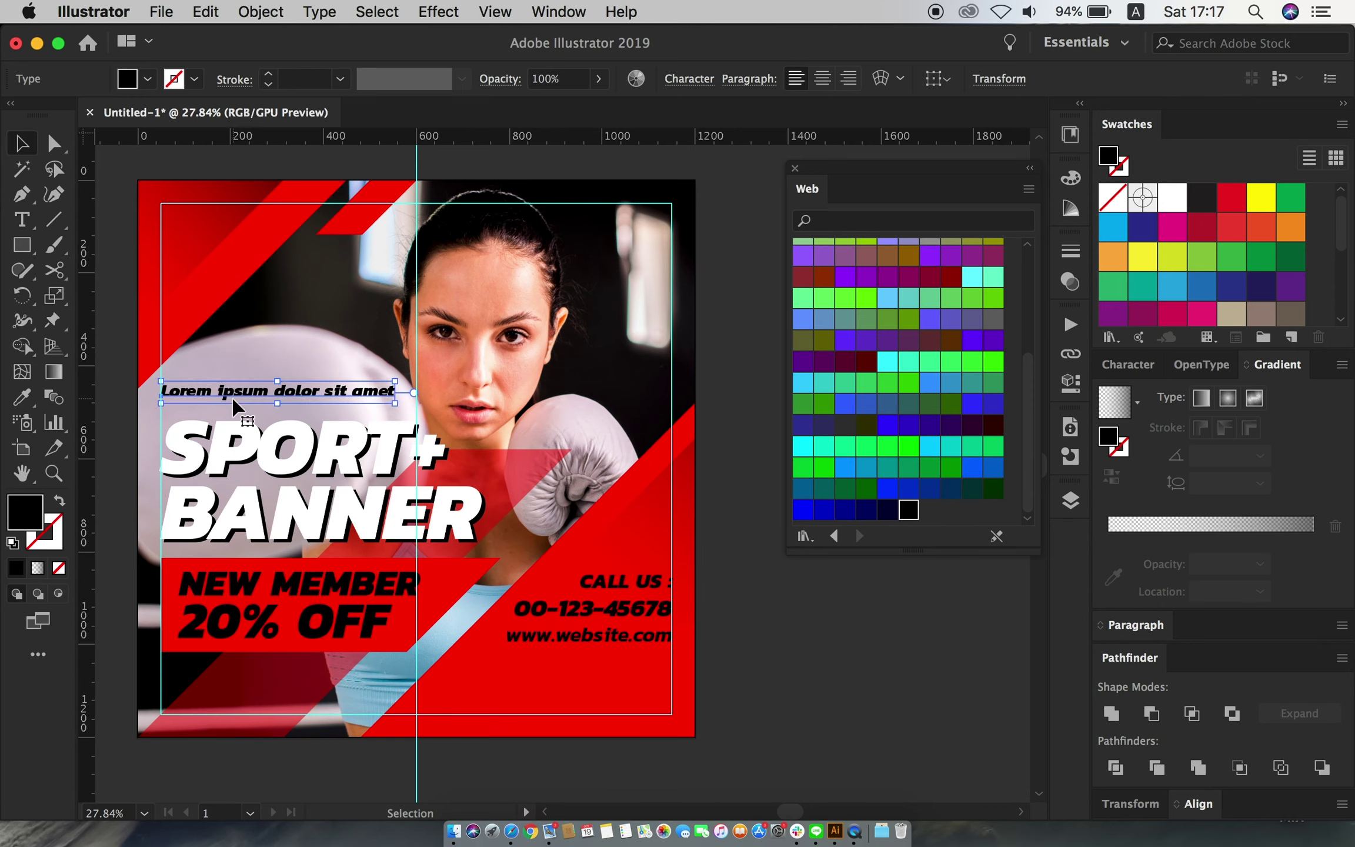
pyautogui.moveTo(235, 391); pyautogui.dragTo(235, 399)
pyautogui.click(22, 397)
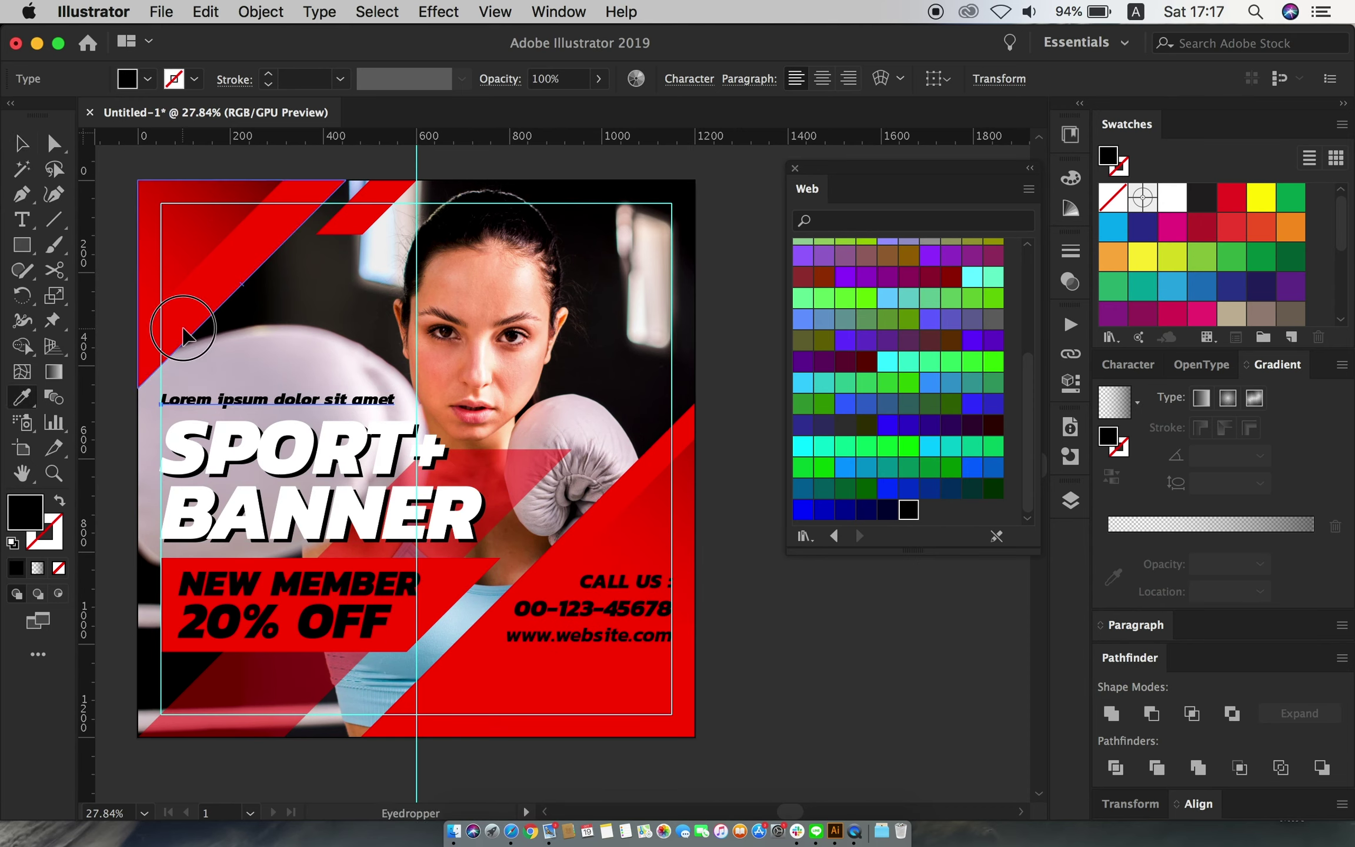
pyautogui.click(194, 276)
pyautogui.click(703, 569)
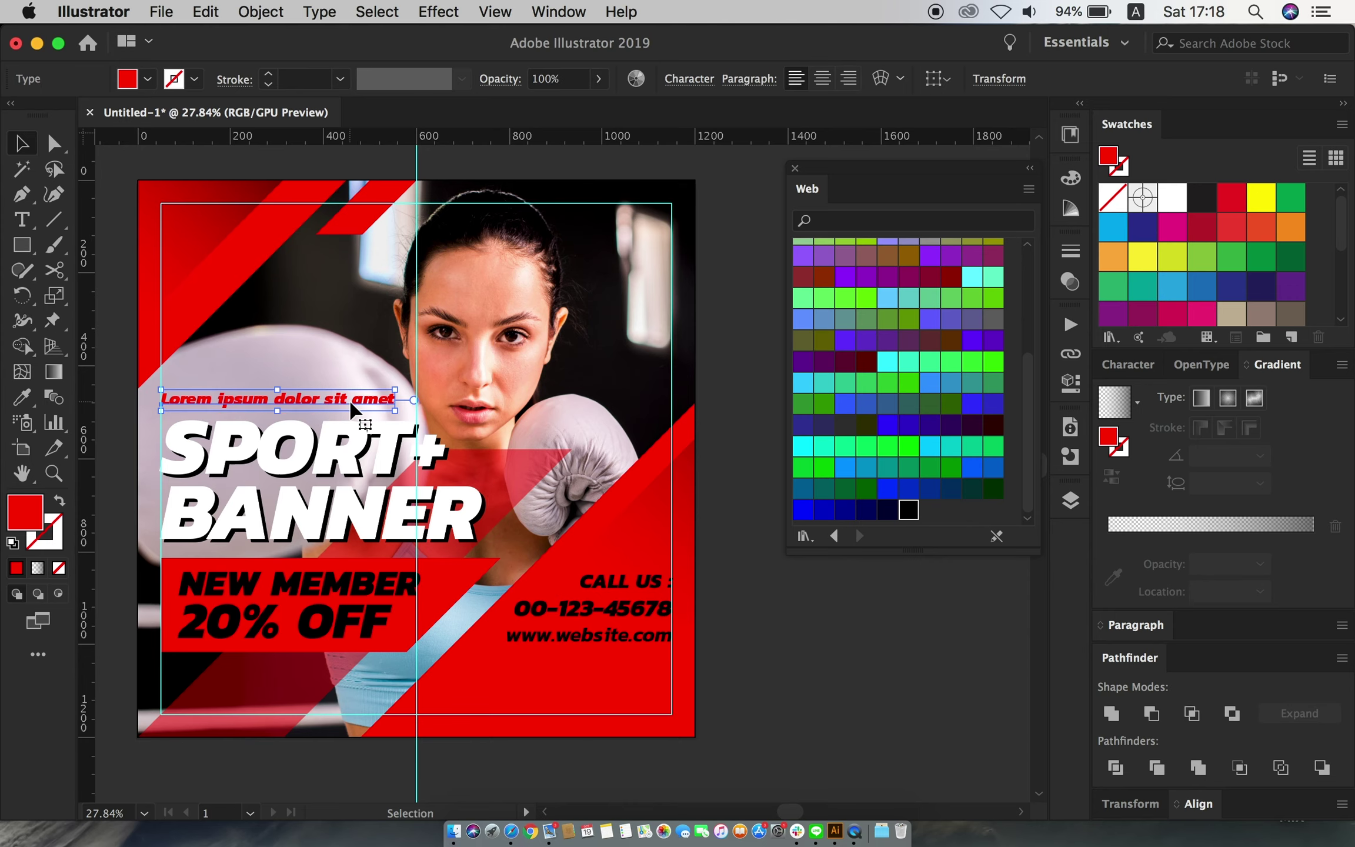
# Nudge the Lorem ipsum line up and draw a rectangle covering the whole banner
pyautogui.moveTo(353, 406); pyautogui.dragTo(353, 404)
pyautogui.click(777, 590)
pyautogui.press('m')
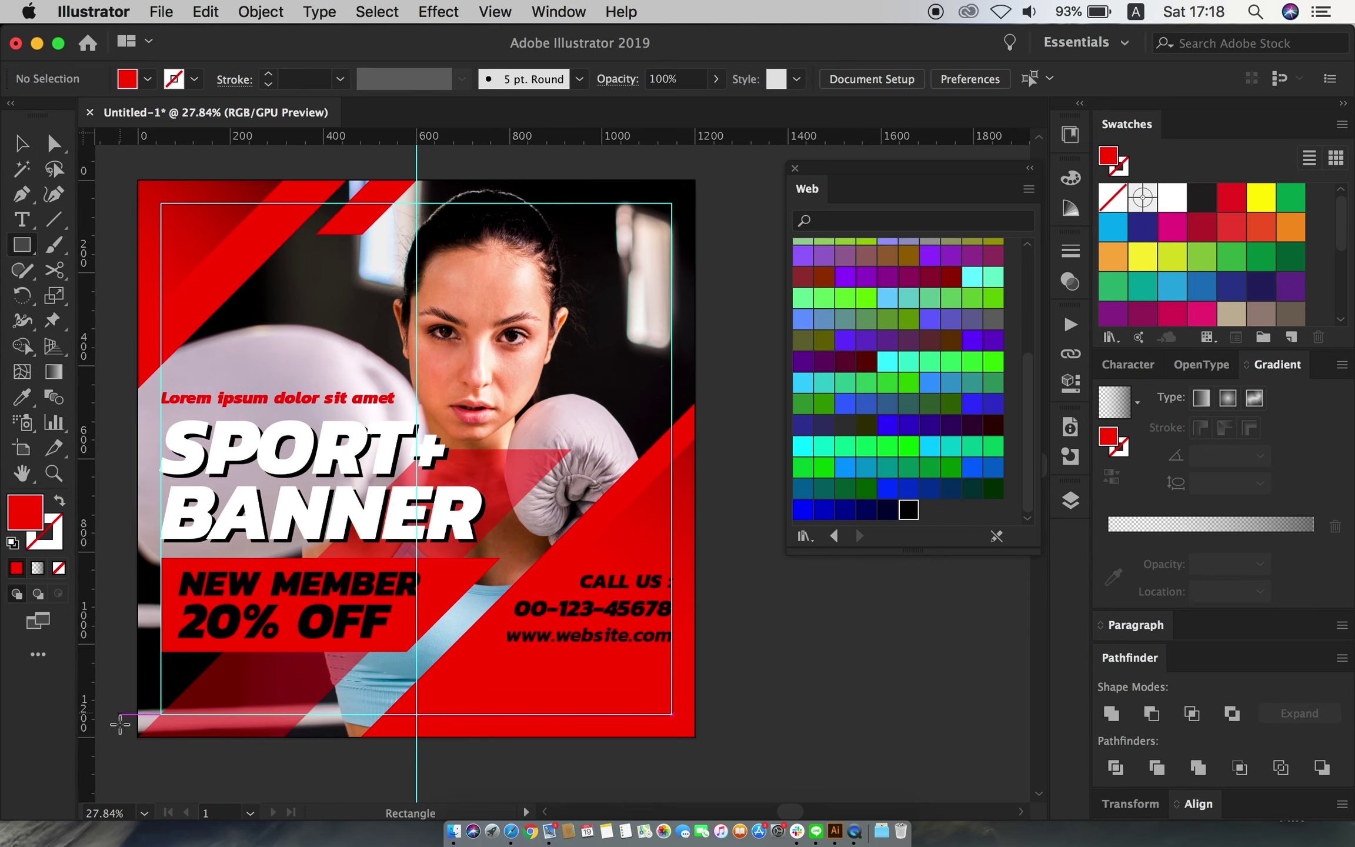
pyautogui.moveTo(139, 737); pyautogui.dragTo(696, 179)
# Fill the rectangle with a reversed gradient and set its blending to Multiply
pyautogui.click(23, 145)
pyautogui.click(1115, 402)
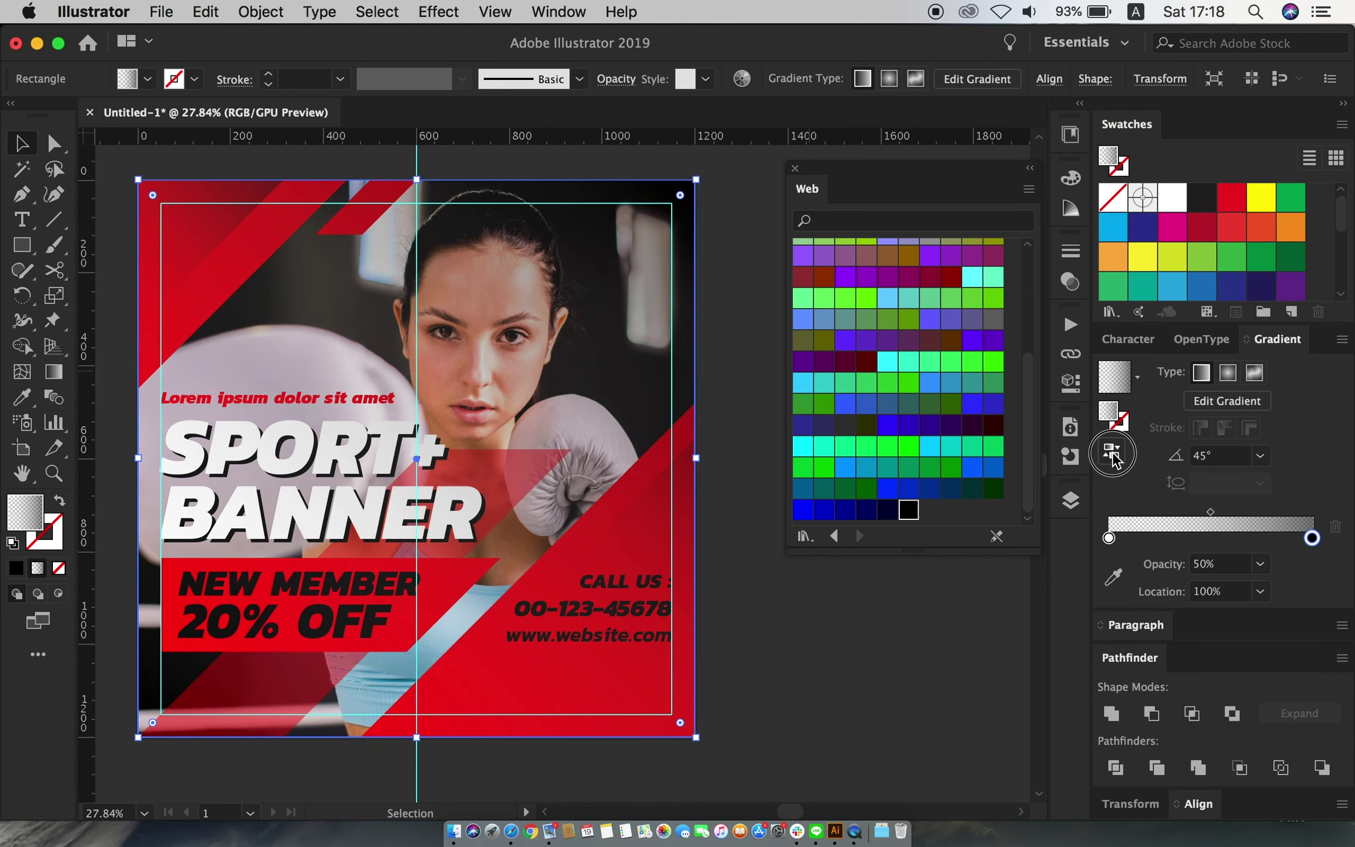
pyautogui.click(1111, 451)
pyautogui.click(615, 79)
pyautogui.click(438, 114)
pyautogui.click(435, 194)
pyautogui.click(606, 300)
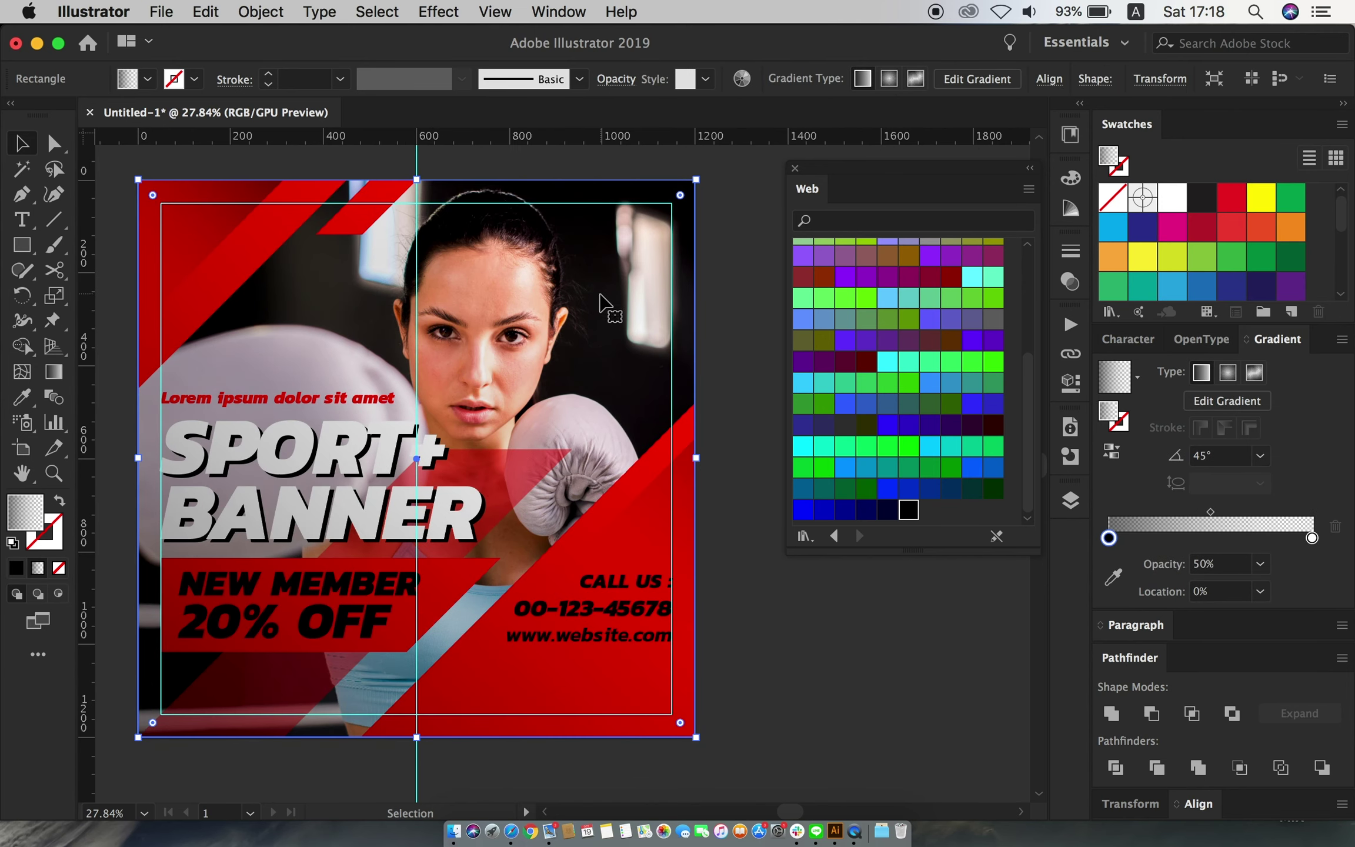
# Restack the gradient overlay: send it to the back, then bring it forward one level
pyautogui.rightClick(482, 247)
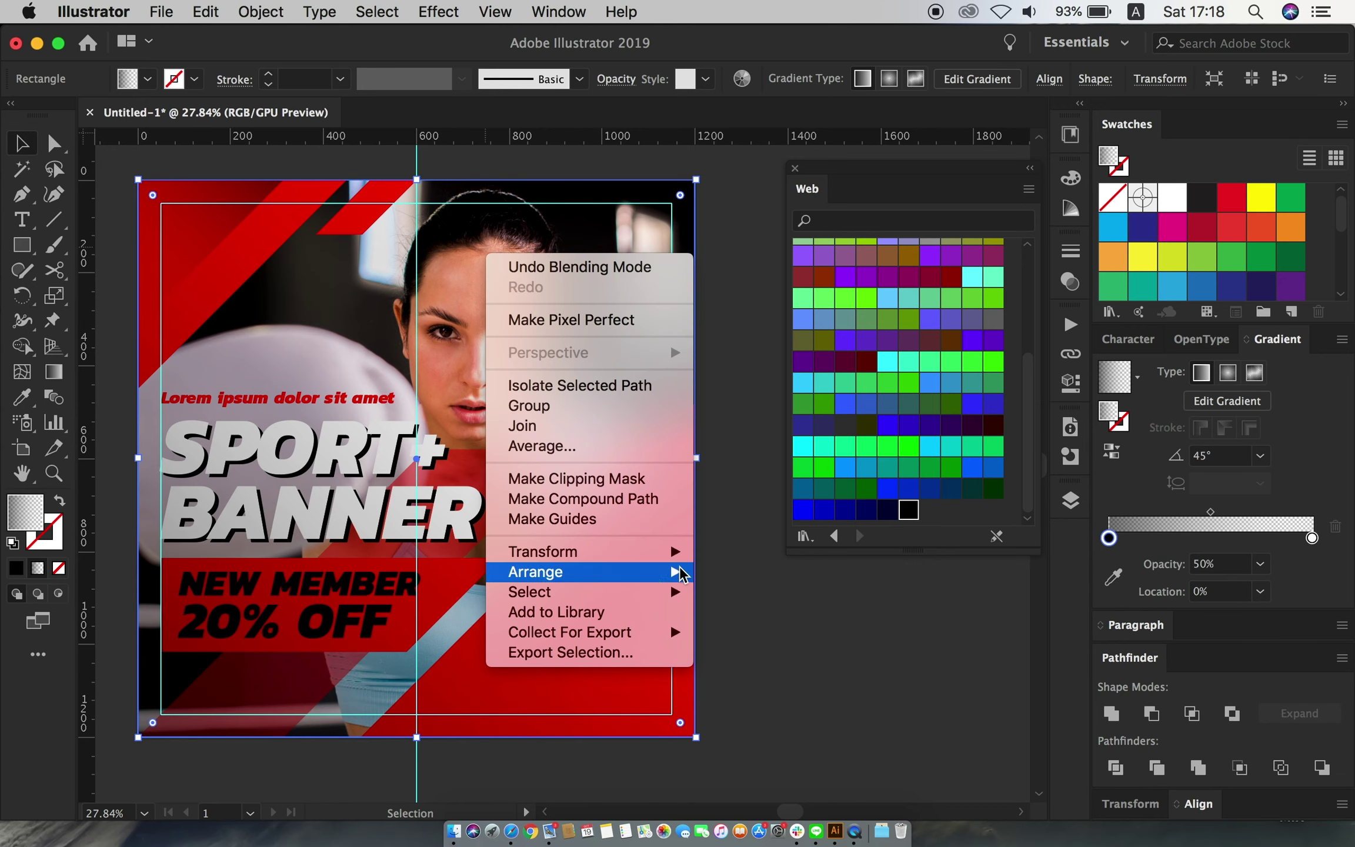
pyautogui.click(735, 636)
pyautogui.rightClick(478, 232)
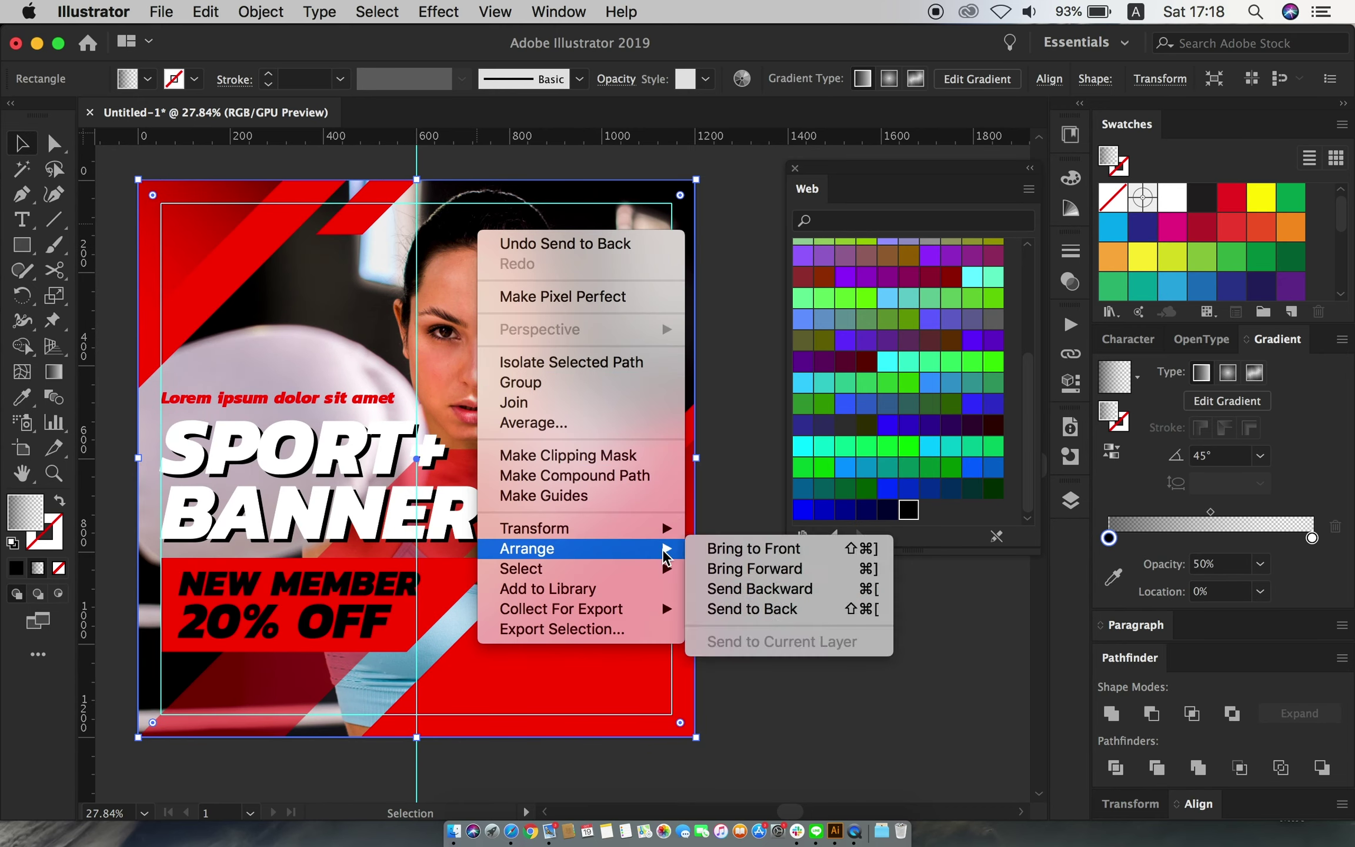
pyautogui.click(743, 566)
pyautogui.click(763, 640)
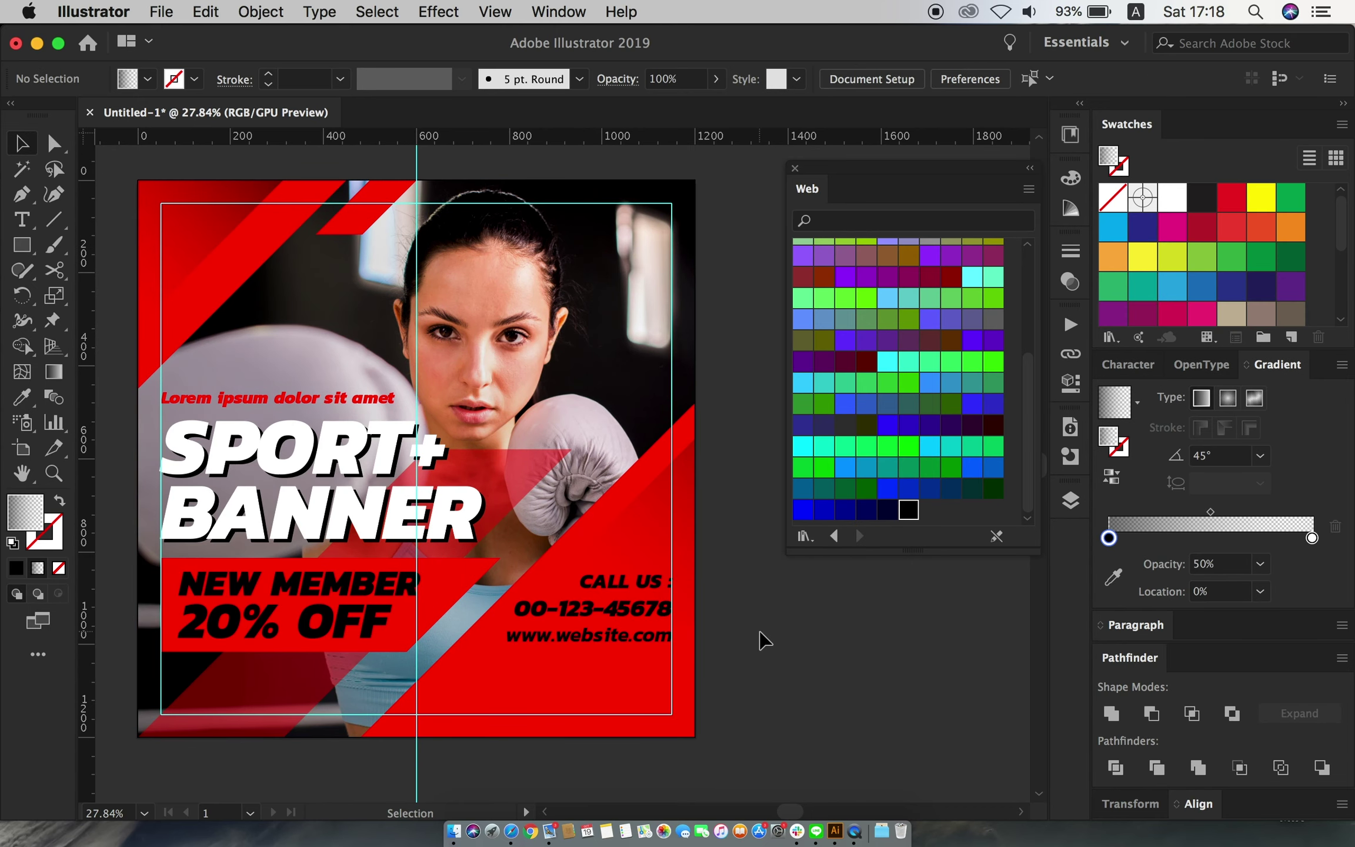
# Lock the gradient overlay and move the headline block slightly down
pyautogui.click(259, 388)
pyautogui.click(260, 11)
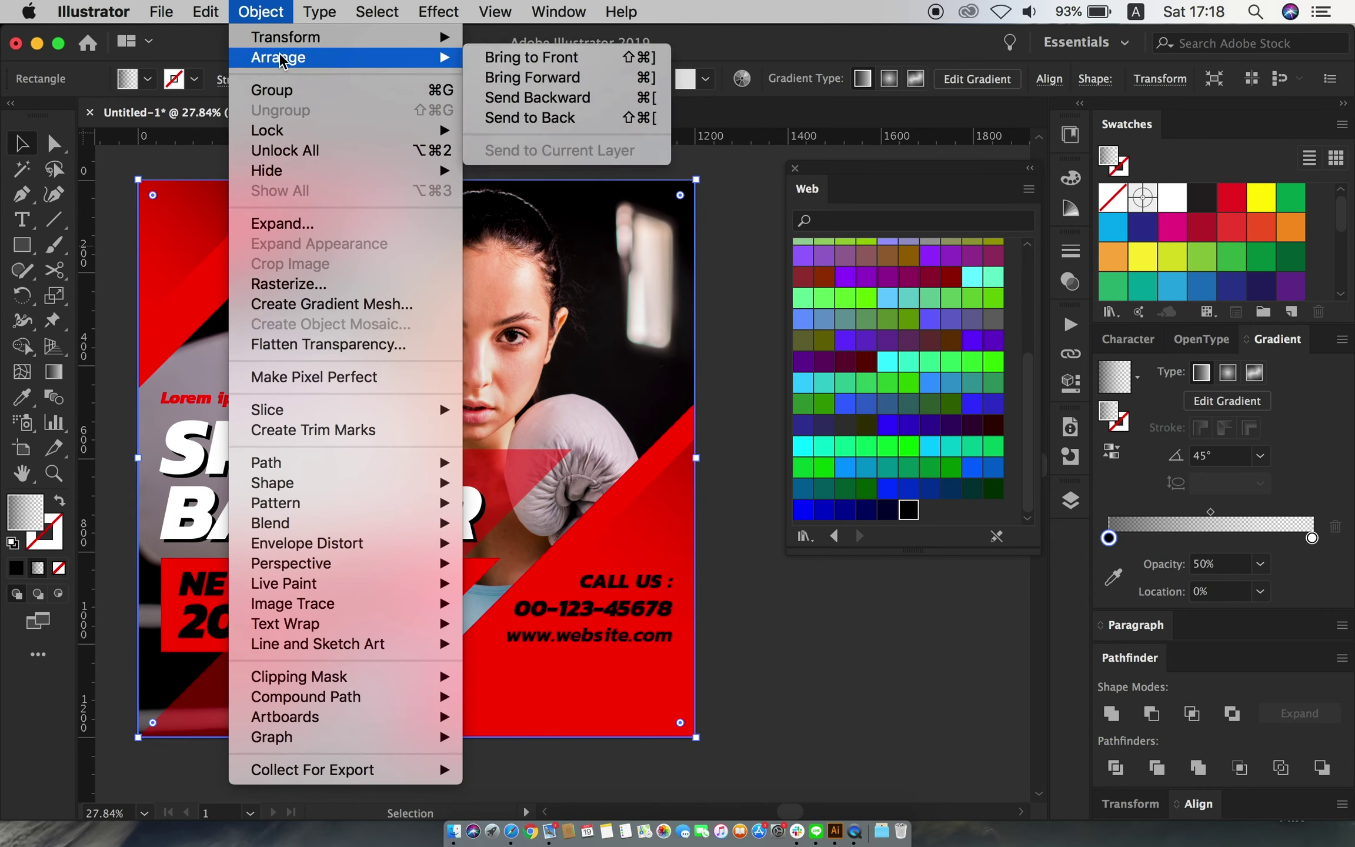
pyautogui.click(517, 127)
pyautogui.moveTo(238, 577); pyautogui.dragTo(238, 585)
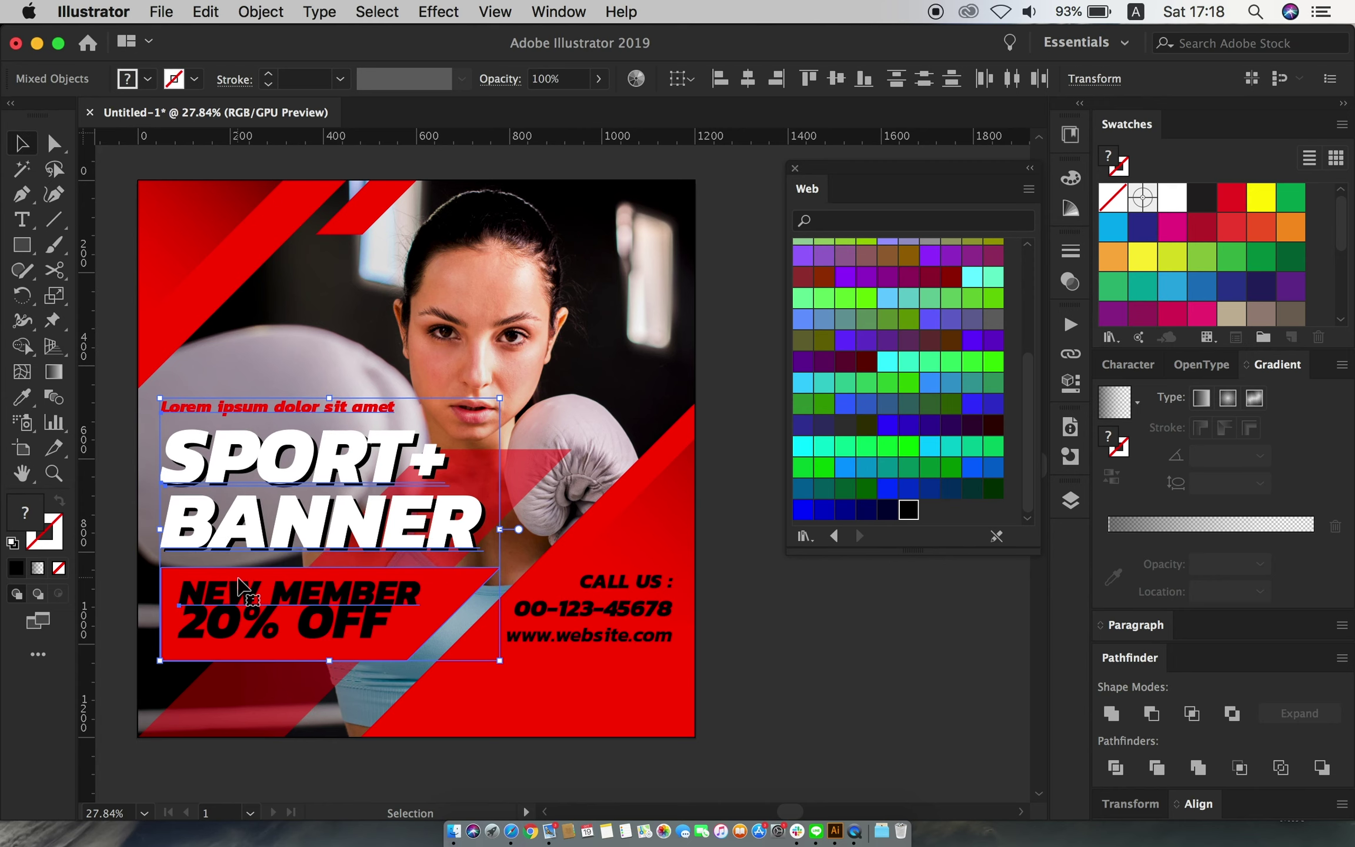
# Lower the translucent red diagonal's opacity to 31%
pyautogui.click(822, 626)
pyautogui.click(520, 461)
pyautogui.click(716, 78)
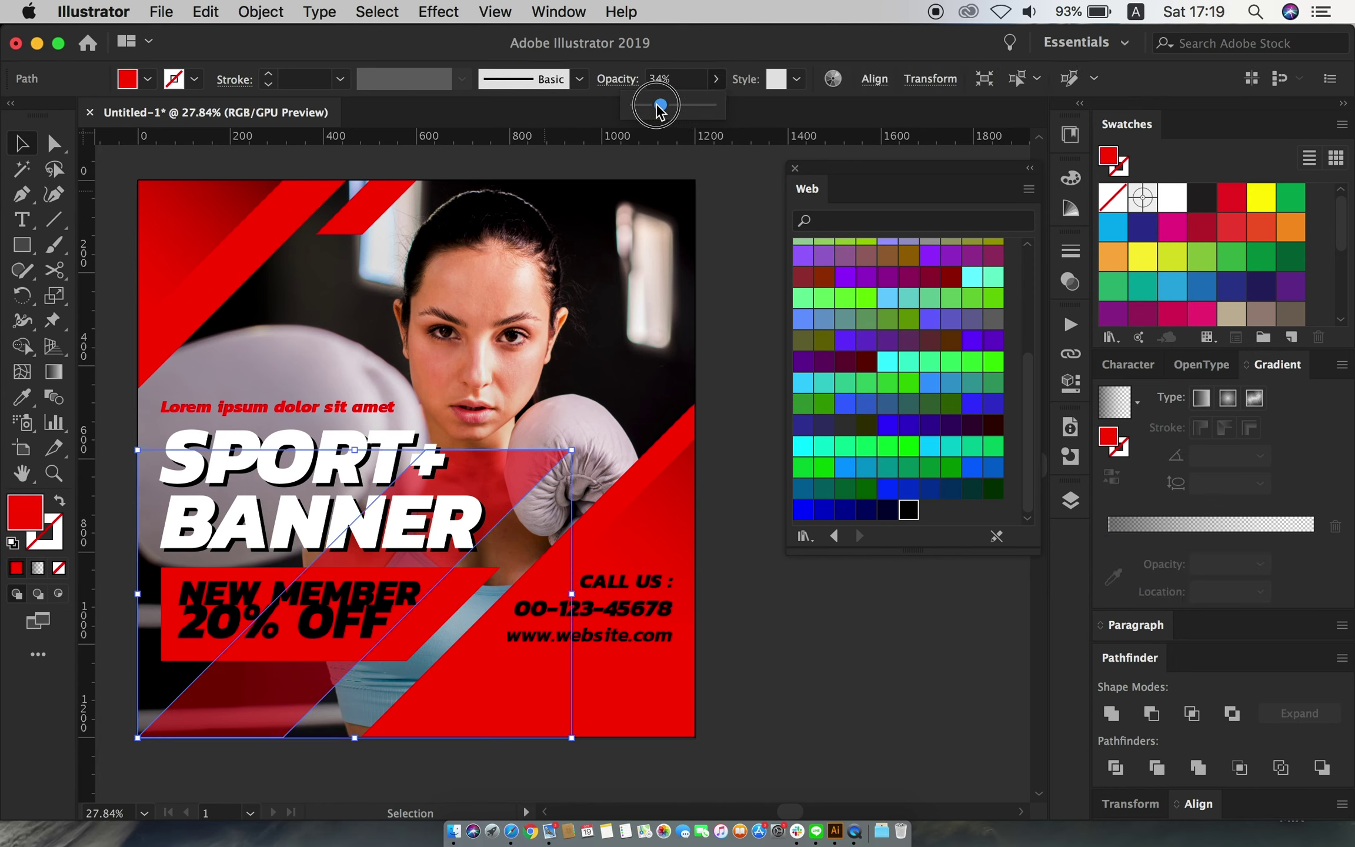
pyautogui.moveTo(658, 105); pyautogui.dragTo(656, 106)
pyautogui.click(792, 626)
# Pull in the diagonal's top-right corner and move the contact details slightly down
pyautogui.click(547, 470)
pyautogui.moveTo(572, 450); pyautogui.dragTo(558, 464)
pyautogui.click(573, 369)
pyautogui.click(611, 471)
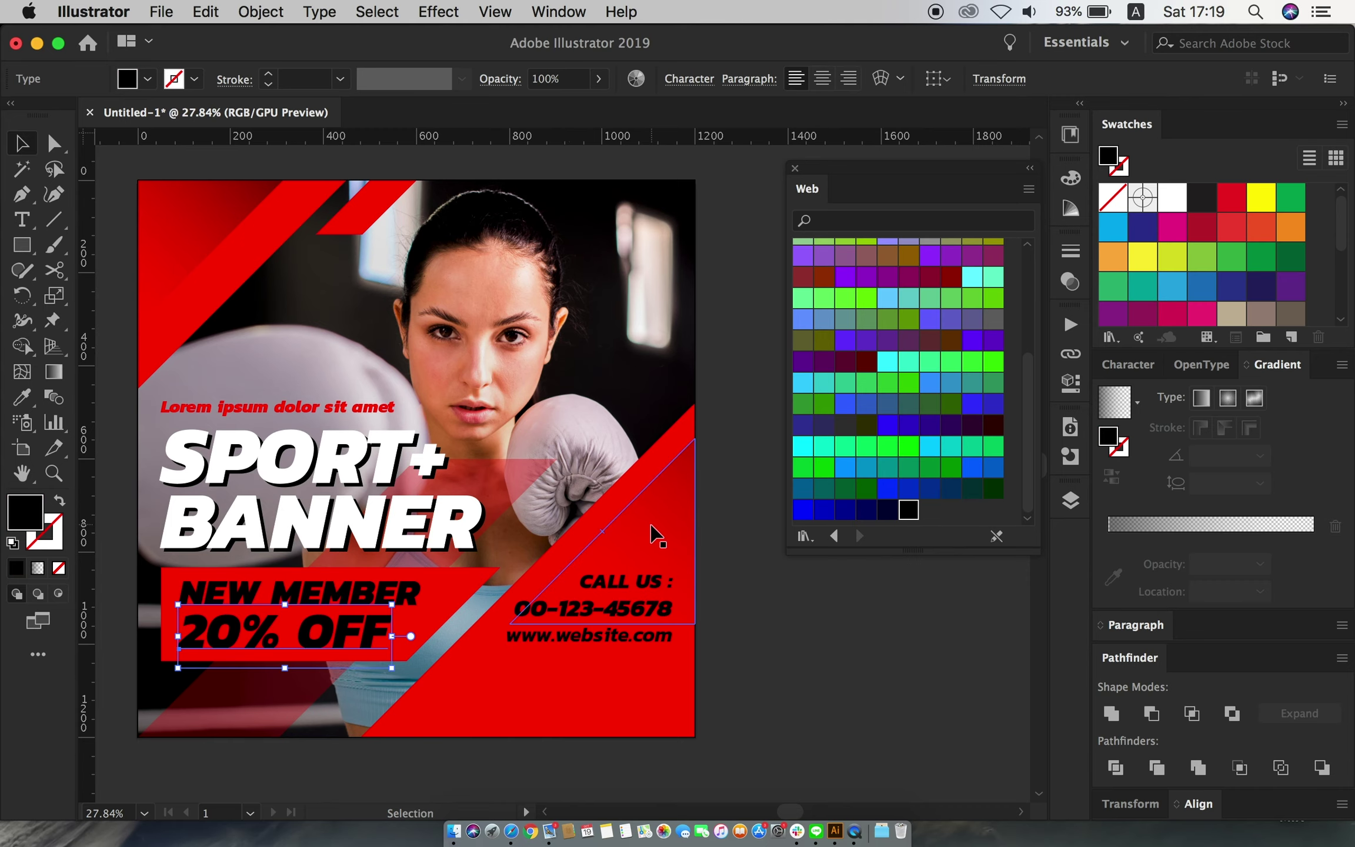
pyautogui.click(797, 658)
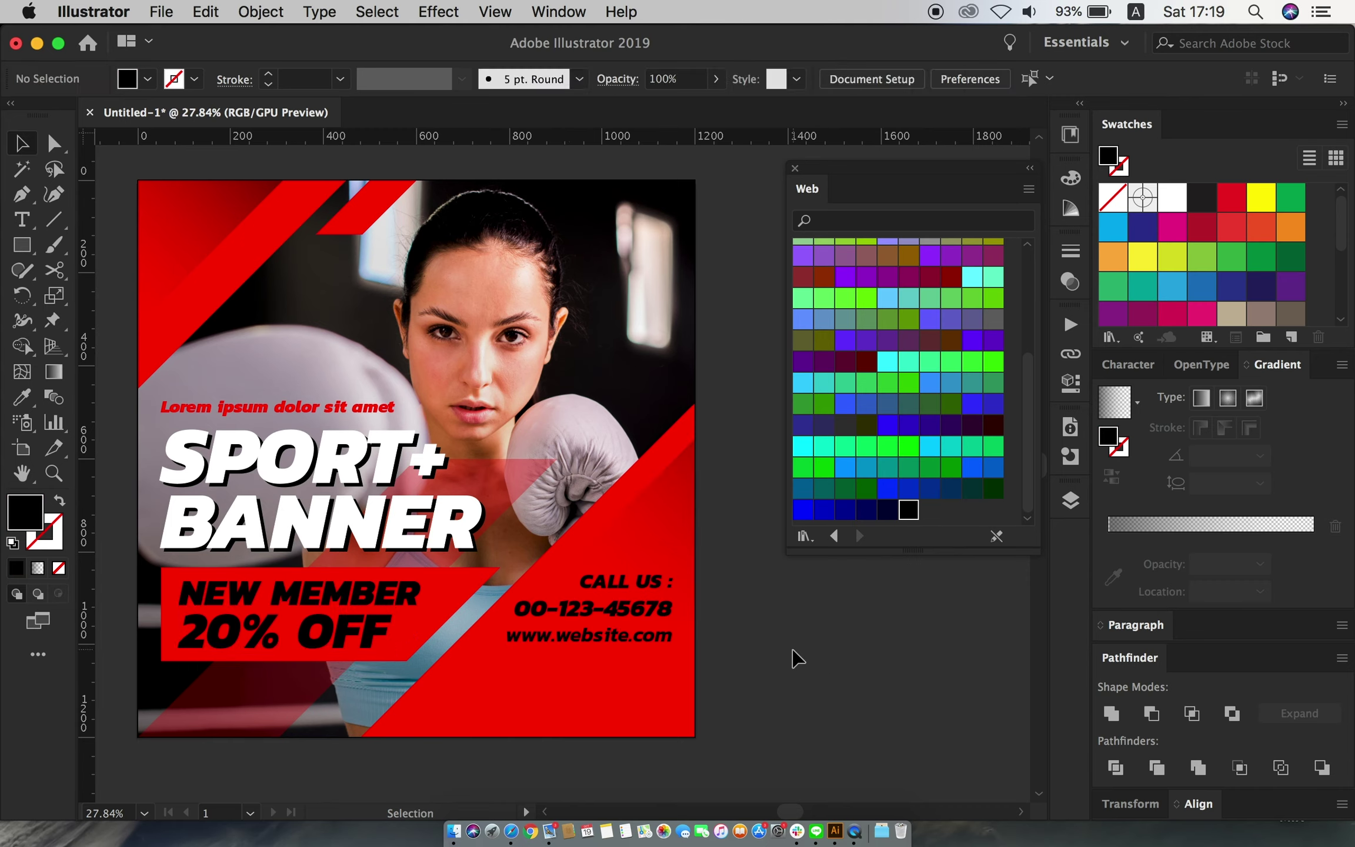
pyautogui.moveTo(637, 583); pyautogui.dragTo(639, 592)
pyautogui.click(780, 641)
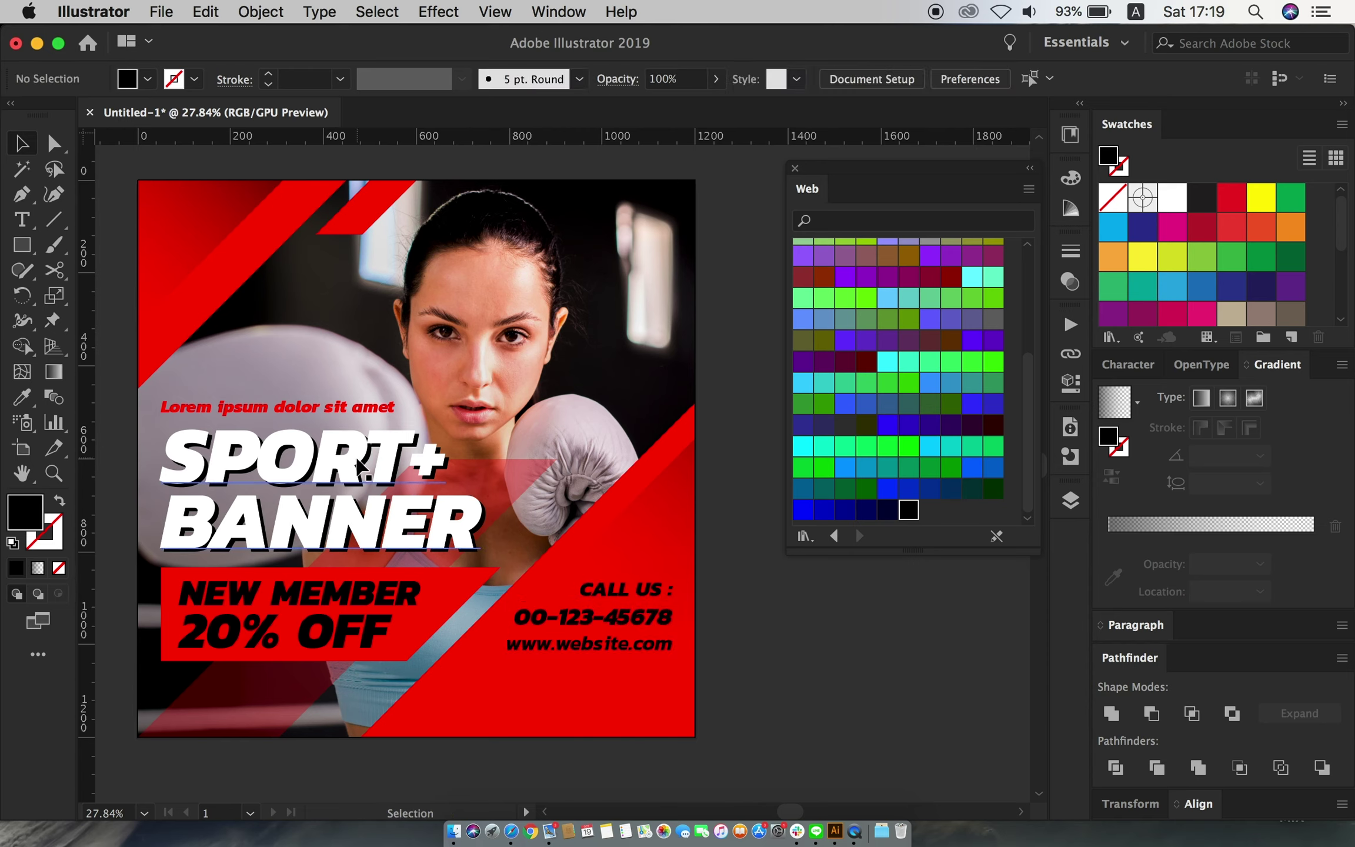
# Duplicate the headline as a small SPORT+ logo in the banner's top-right corner
pyautogui.moveTo(356, 465); pyautogui.dragTo(532, 273)
pyautogui.press('Delete')
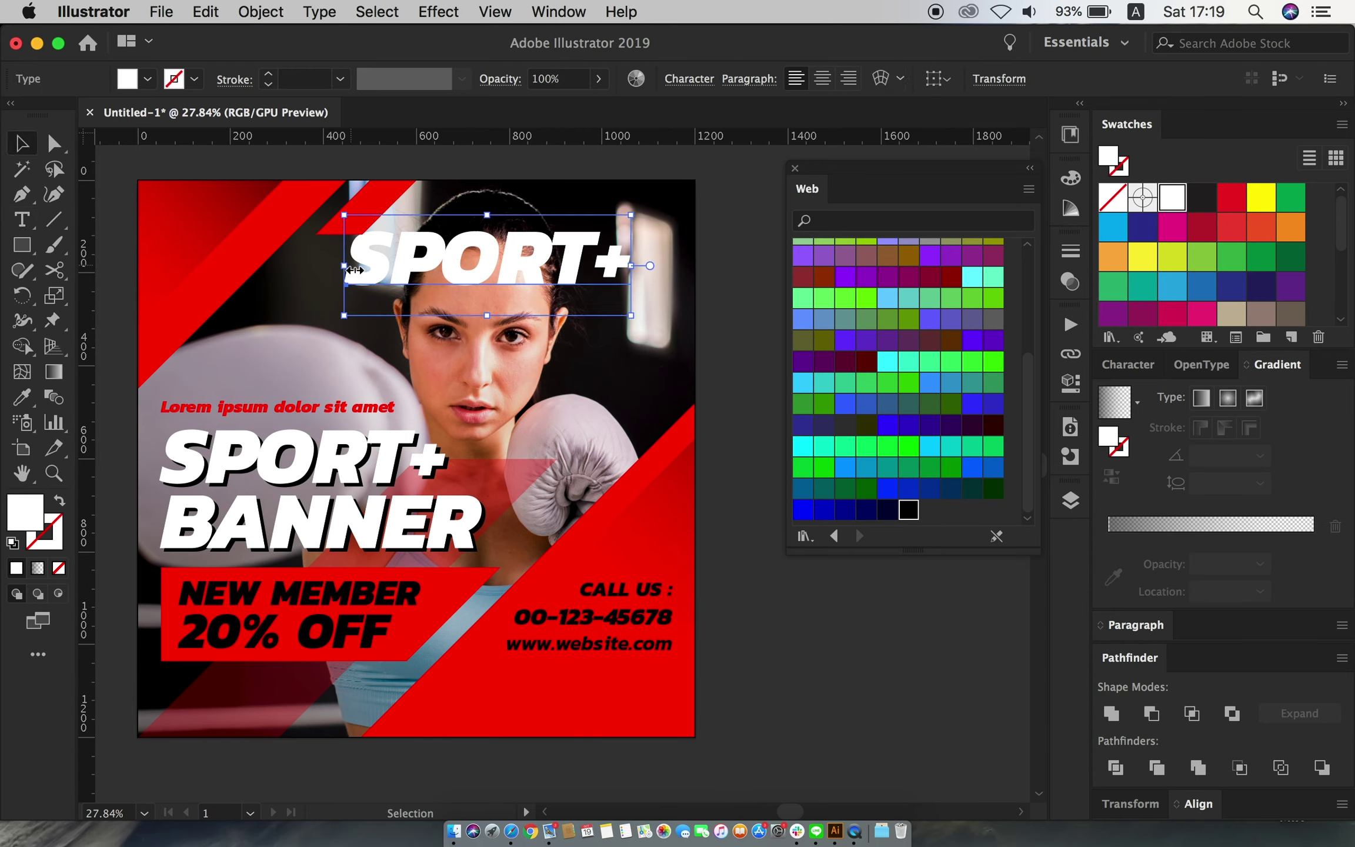
pyautogui.moveTo(350, 285); pyautogui.dragTo(488, 292)
pyautogui.moveTo(565, 261); pyautogui.dragTo(603, 231)
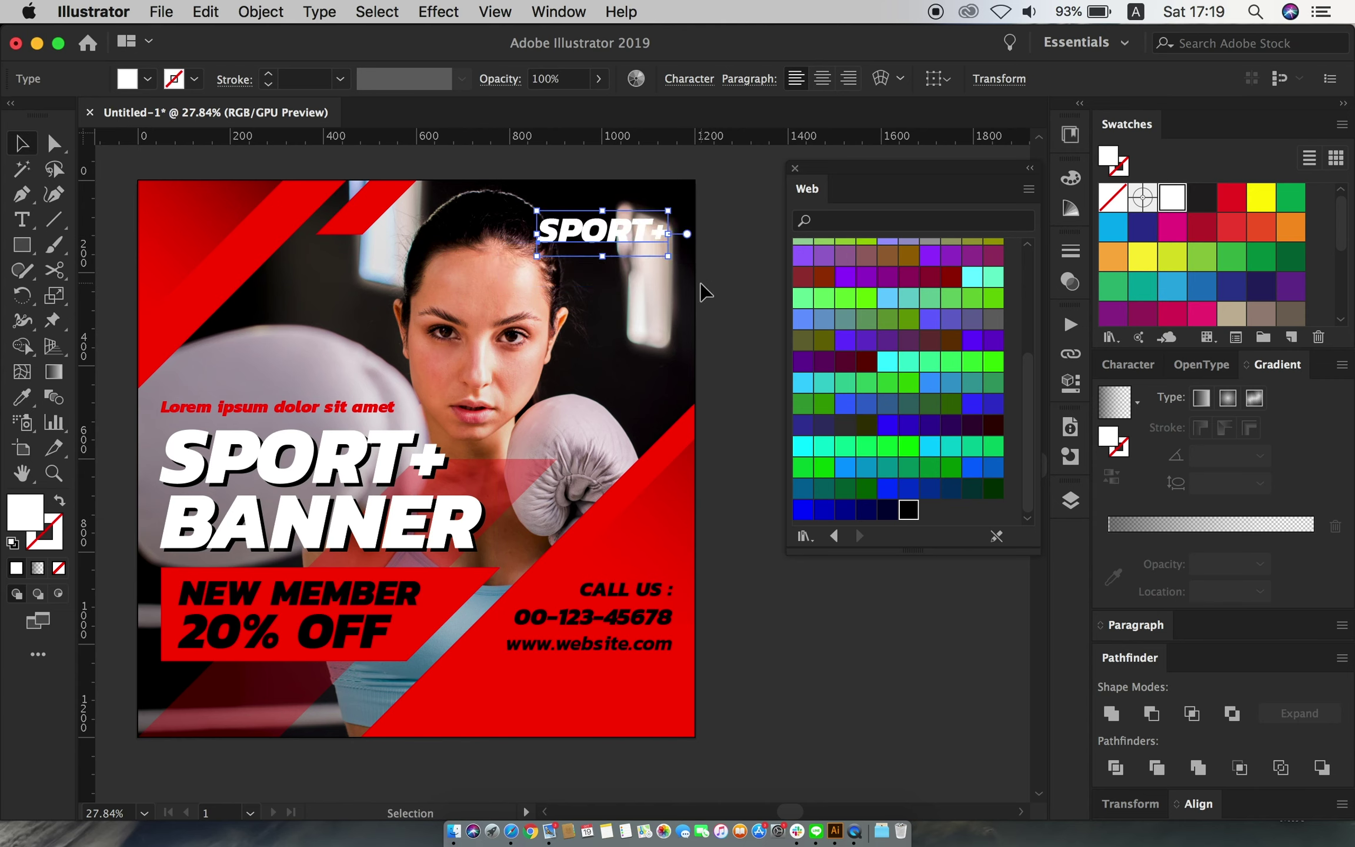
# Colour the SPORT+ logo red, right-align it, and move it to the right margin guide
pyautogui.scroll(5, 909, 353)
pyautogui.click(908, 312)
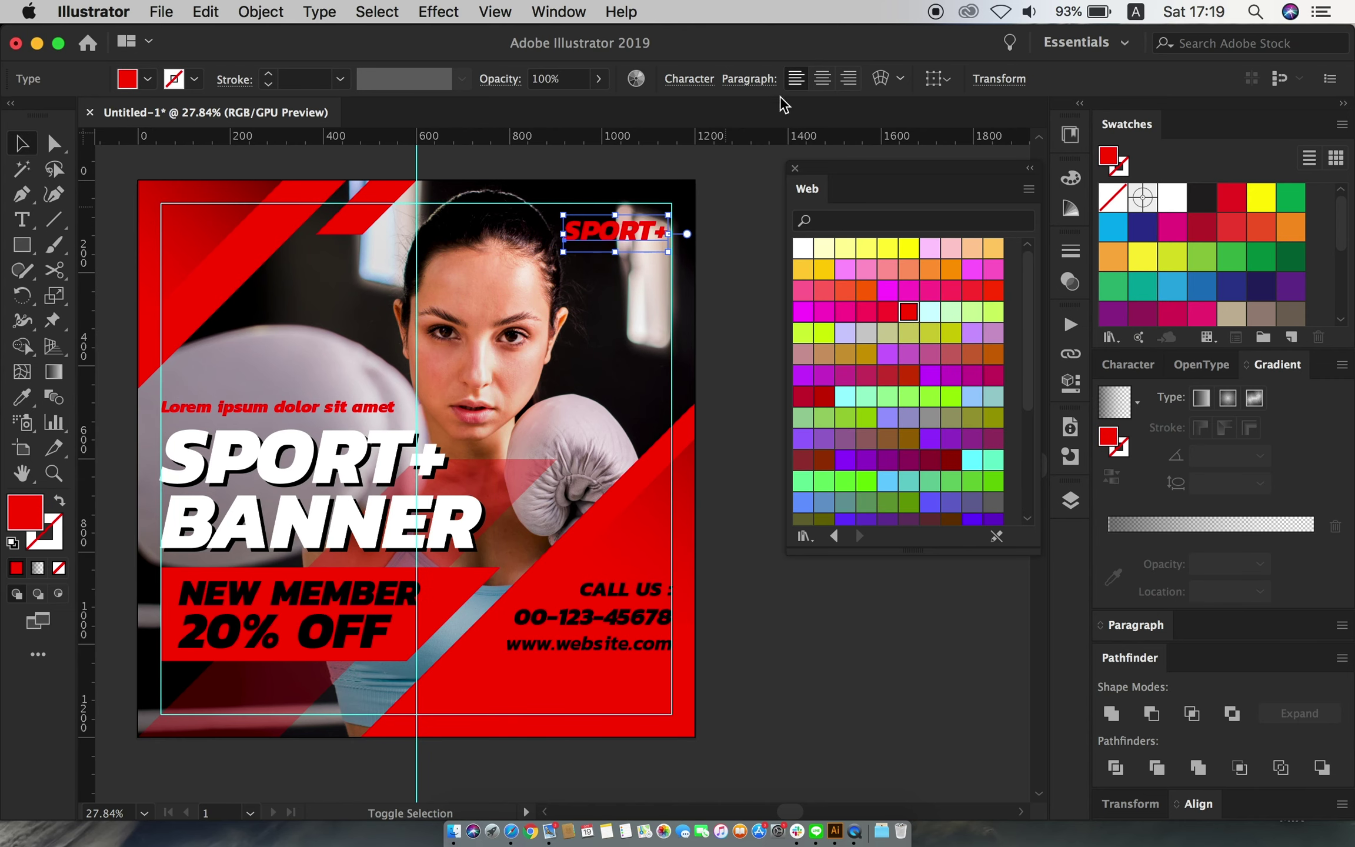
pyautogui.click(848, 78)
pyautogui.moveTo(553, 250); pyautogui.dragTo(659, 250)
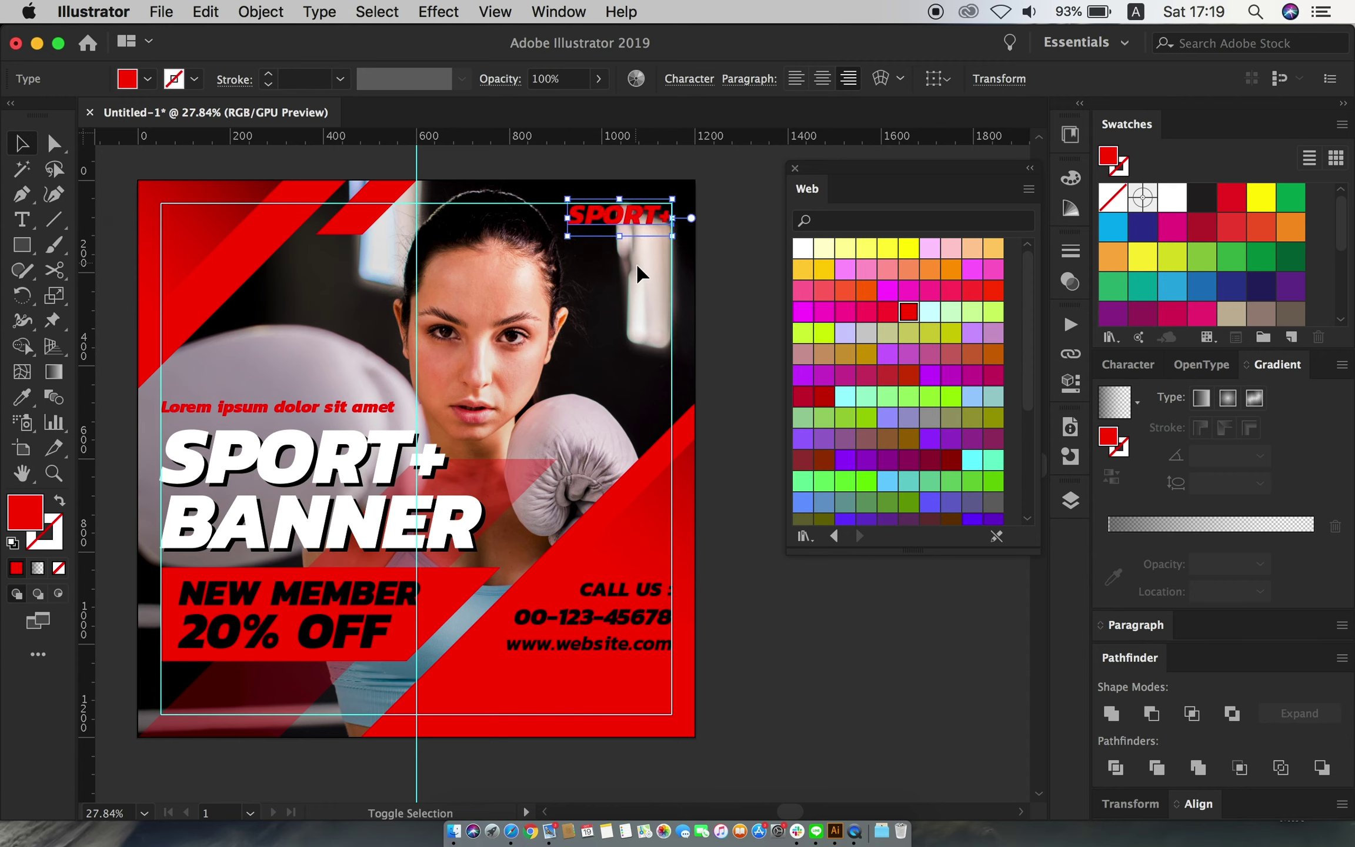
pyautogui.scroll(2, 658, 250)
pyautogui.scroll(3, 568, 429)
# Apply the black swatch to the SPORT+ copy and hide the canvas guides
pyautogui.moveTo(590, 378); pyautogui.dragTo(595, 382)
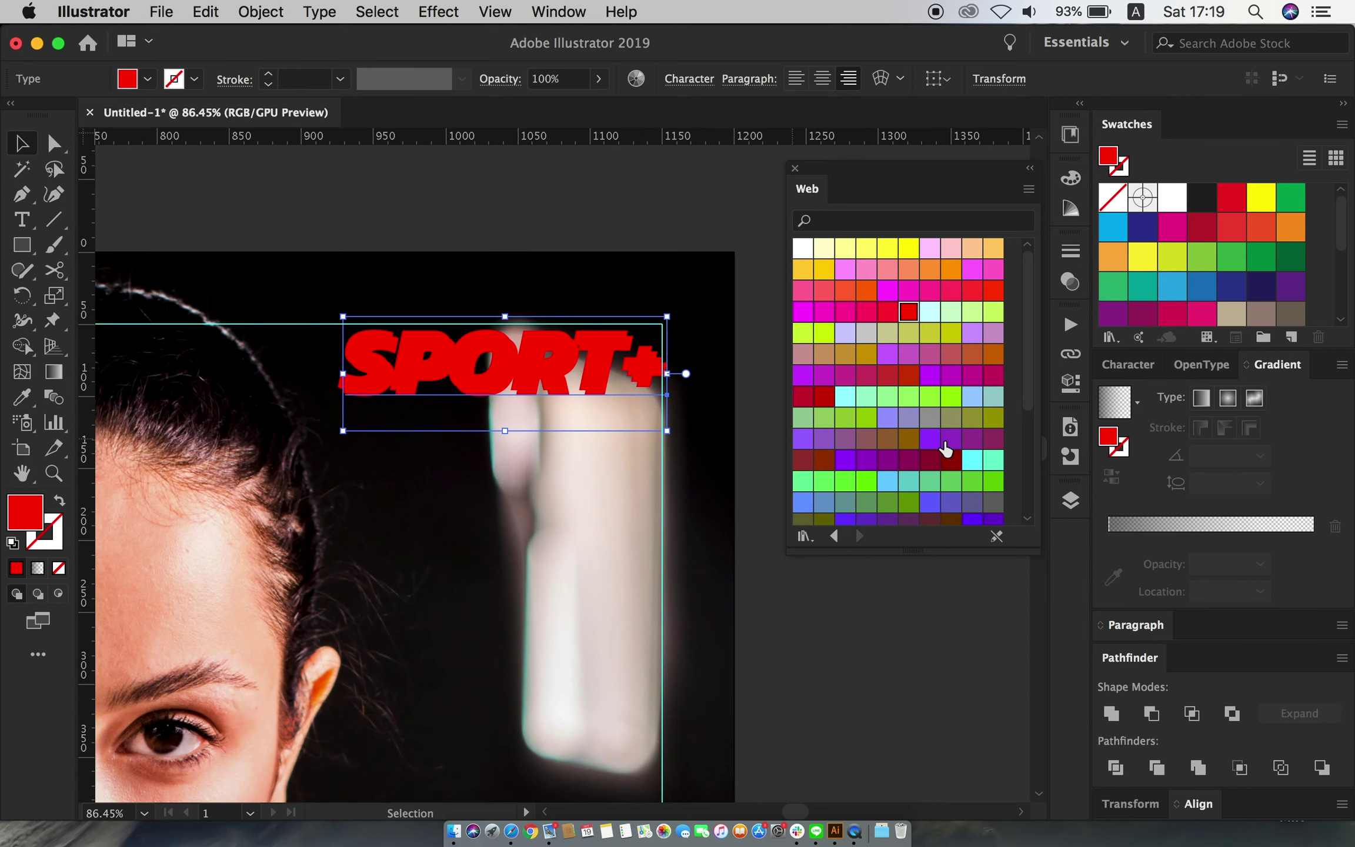
pyautogui.scroll(-5, 944, 448)
pyautogui.click(909, 509)
pyautogui.scroll(-5, 732, 386)
pyautogui.scroll(-2, 618, 488)
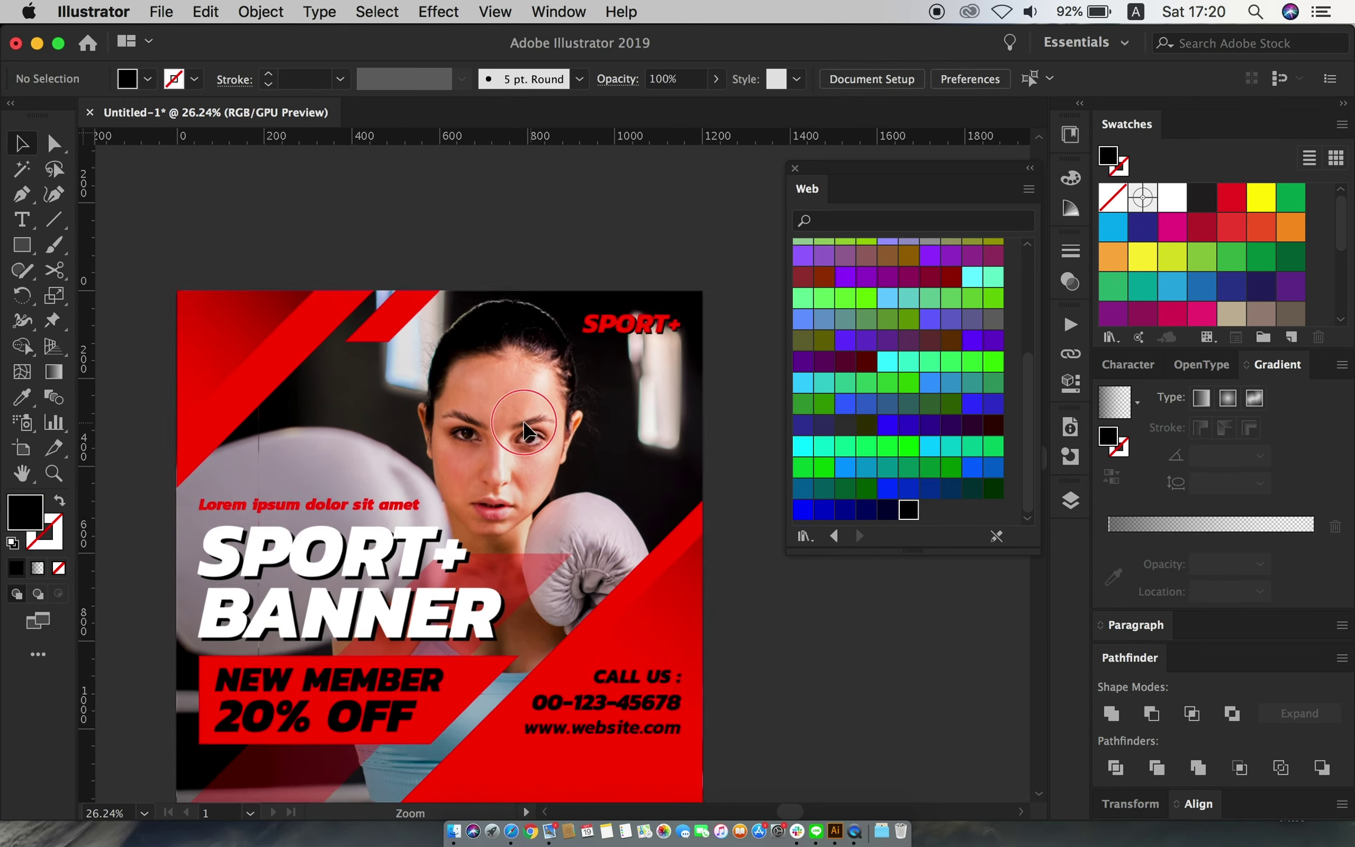
pyautogui.press('super+semicolon')
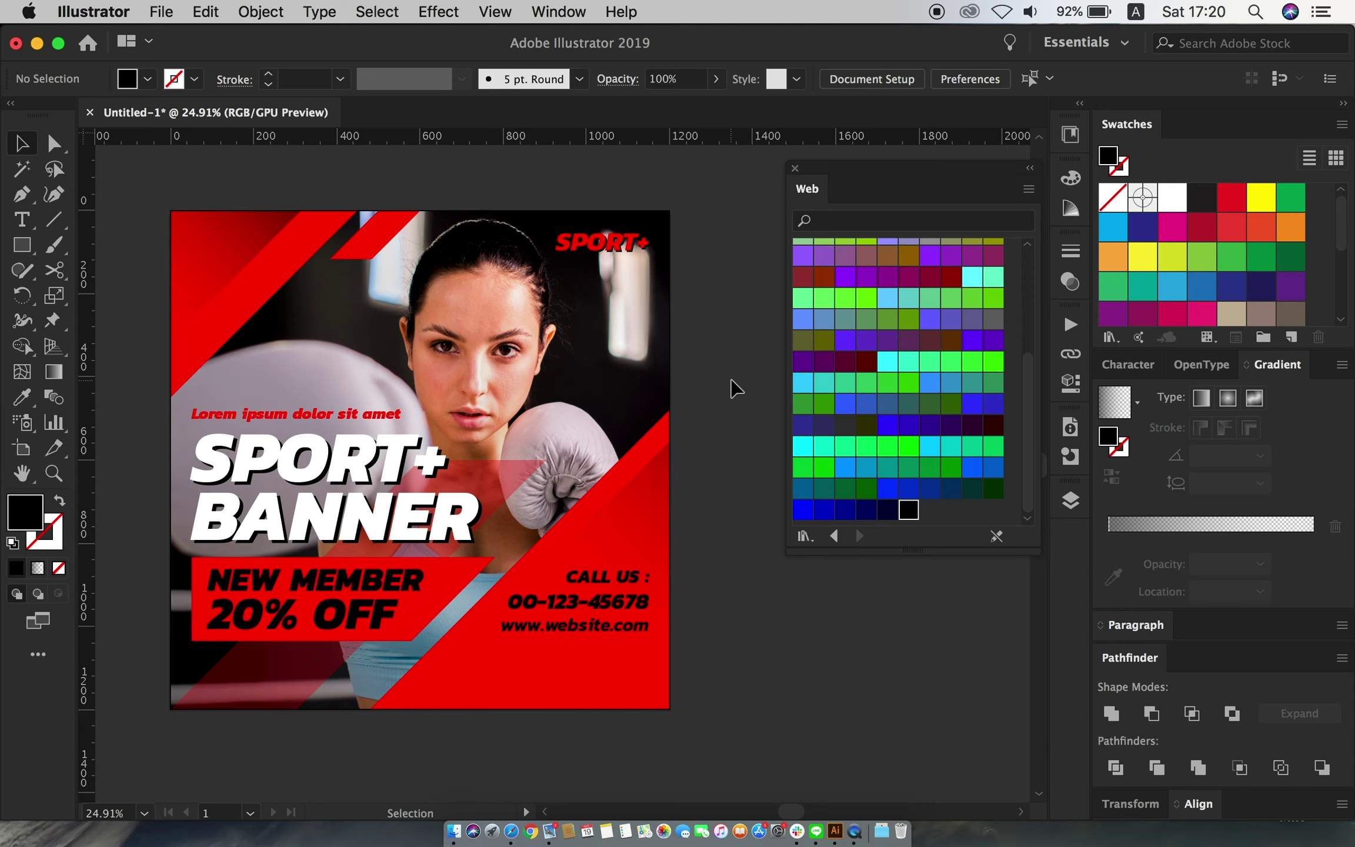
# Copy the top-left red triangle and paste the copy in front of the original
pyautogui.click(498, 620)
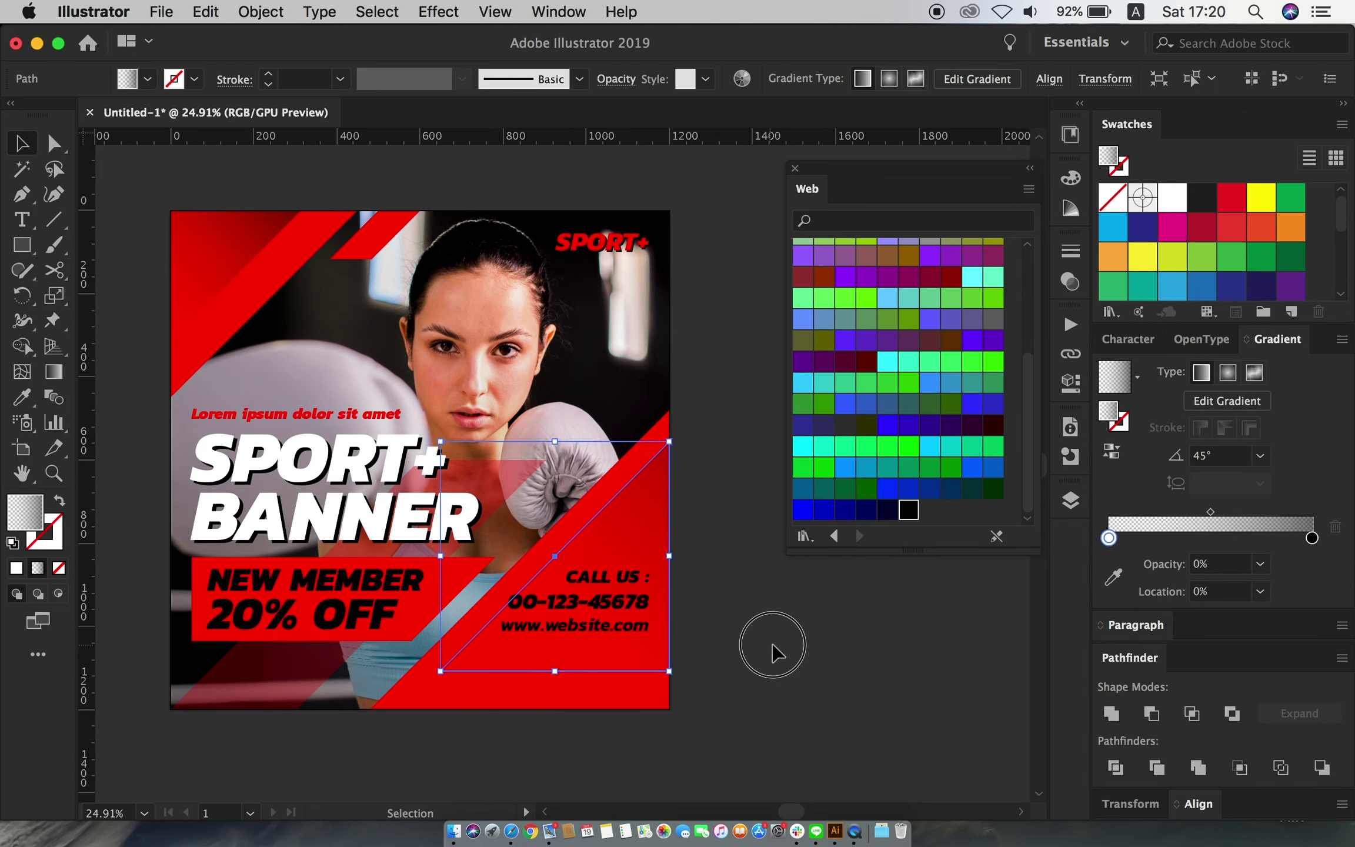
pyautogui.click(772, 647)
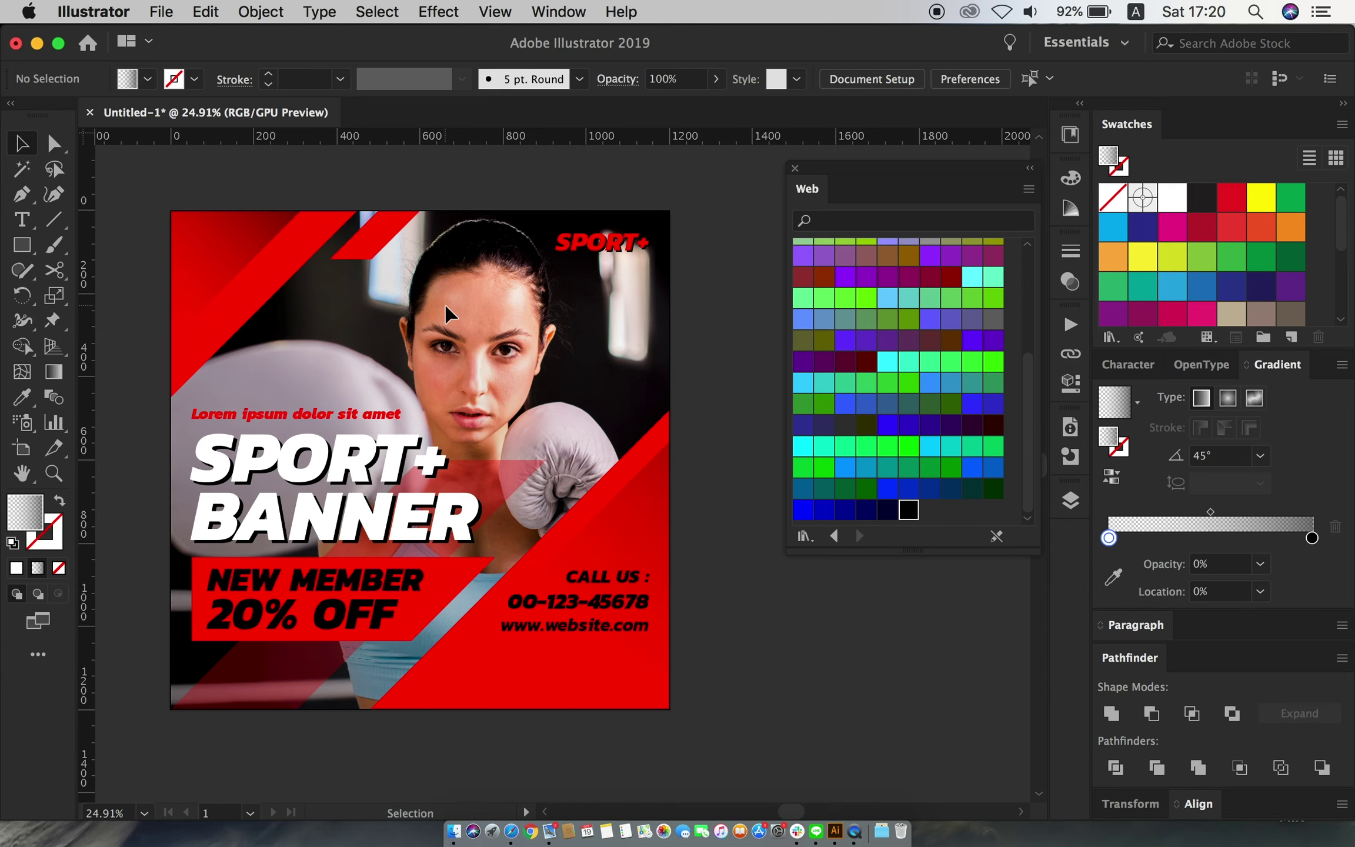
pyautogui.click(276, 289)
pyautogui.click(205, 12)
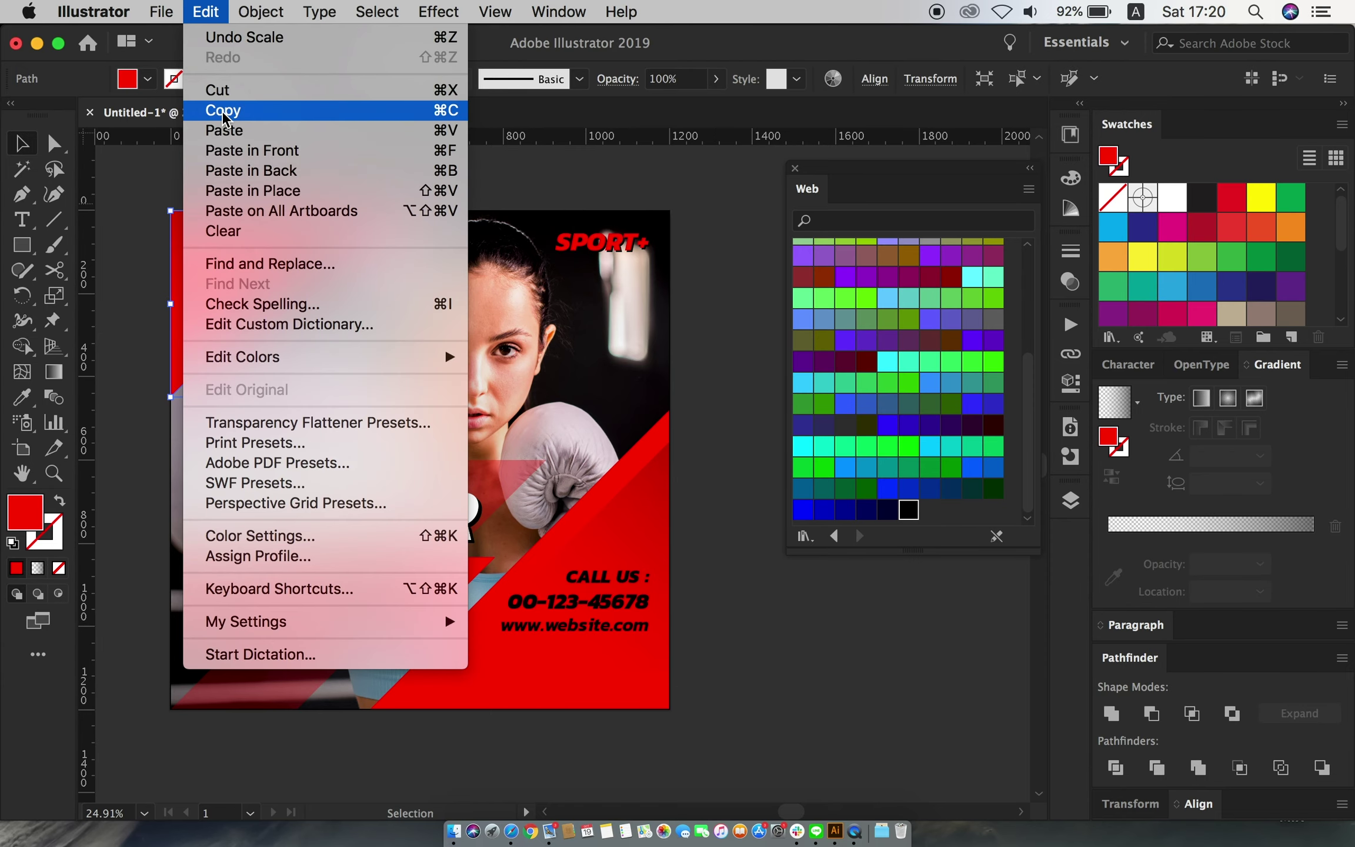
pyautogui.click(247, 109)
pyautogui.click(205, 12)
pyautogui.click(247, 148)
# Enlarge the pasted triangle copy and make it semi-transparent
pyautogui.moveTo(358, 396); pyautogui.dragTo(433, 462)
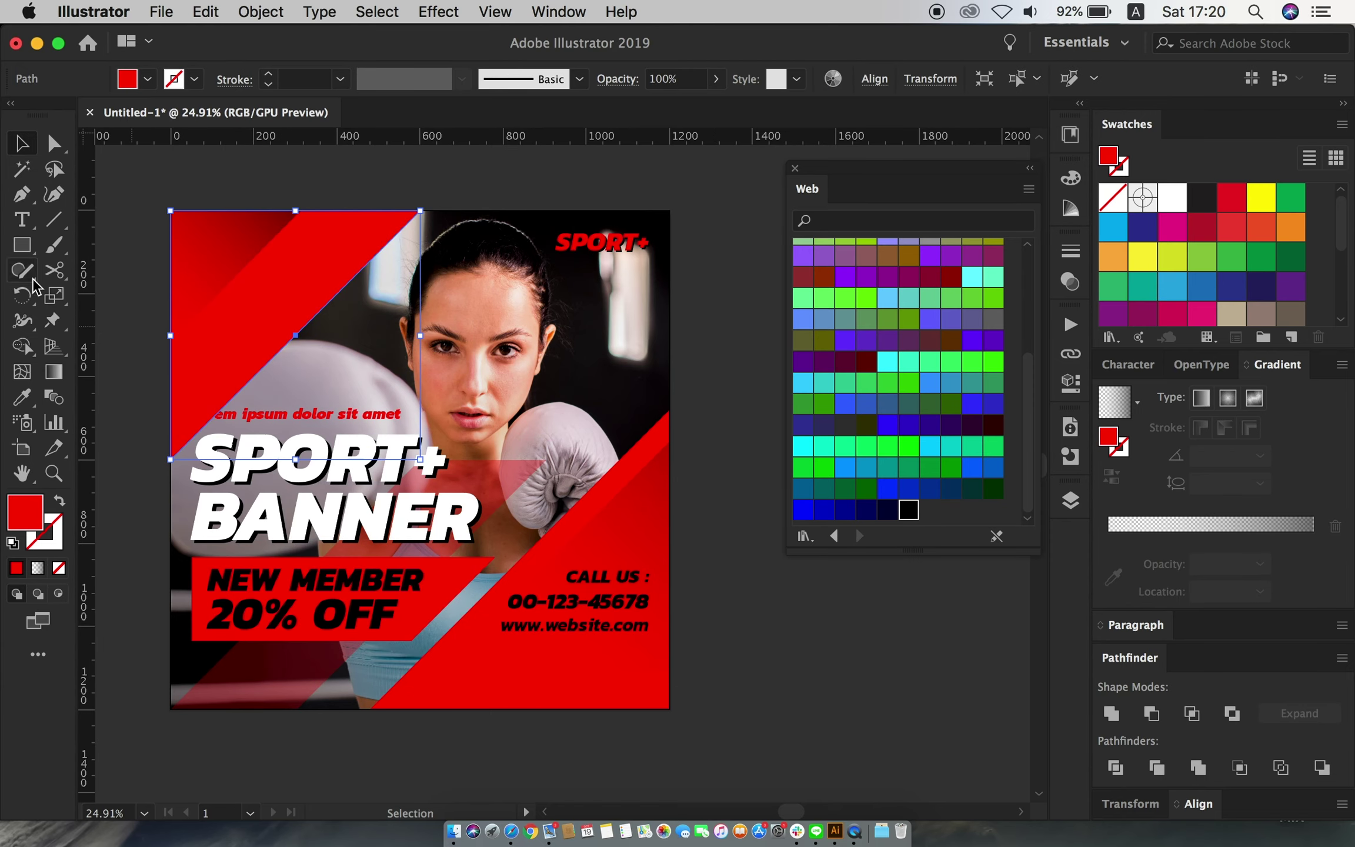
pyautogui.press('3')
pyautogui.press('1')
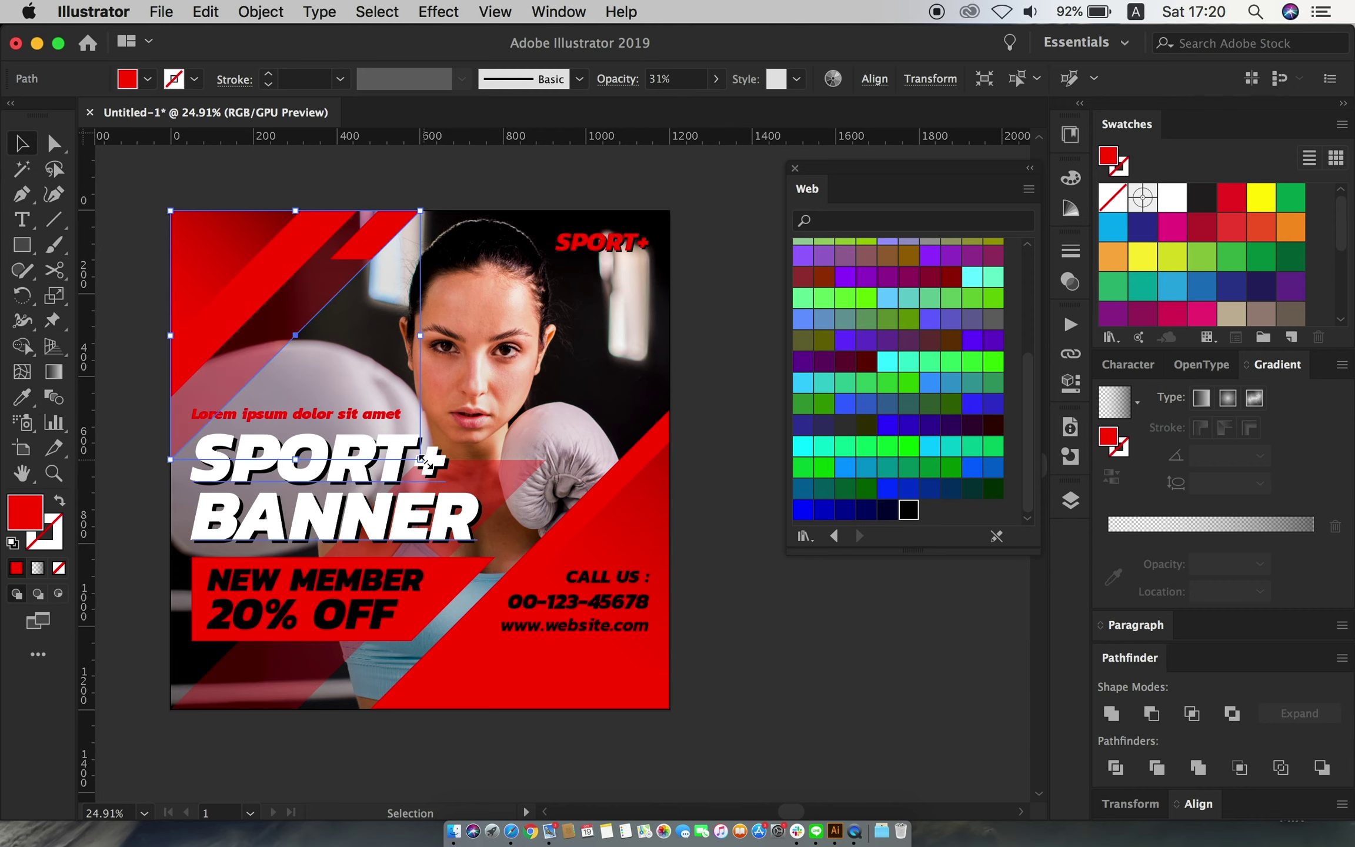
pyautogui.moveTo(420, 459); pyautogui.dragTo(401, 441)
# Send the faint triangle copy behind the headline text
pyautogui.rightClick(310, 290)
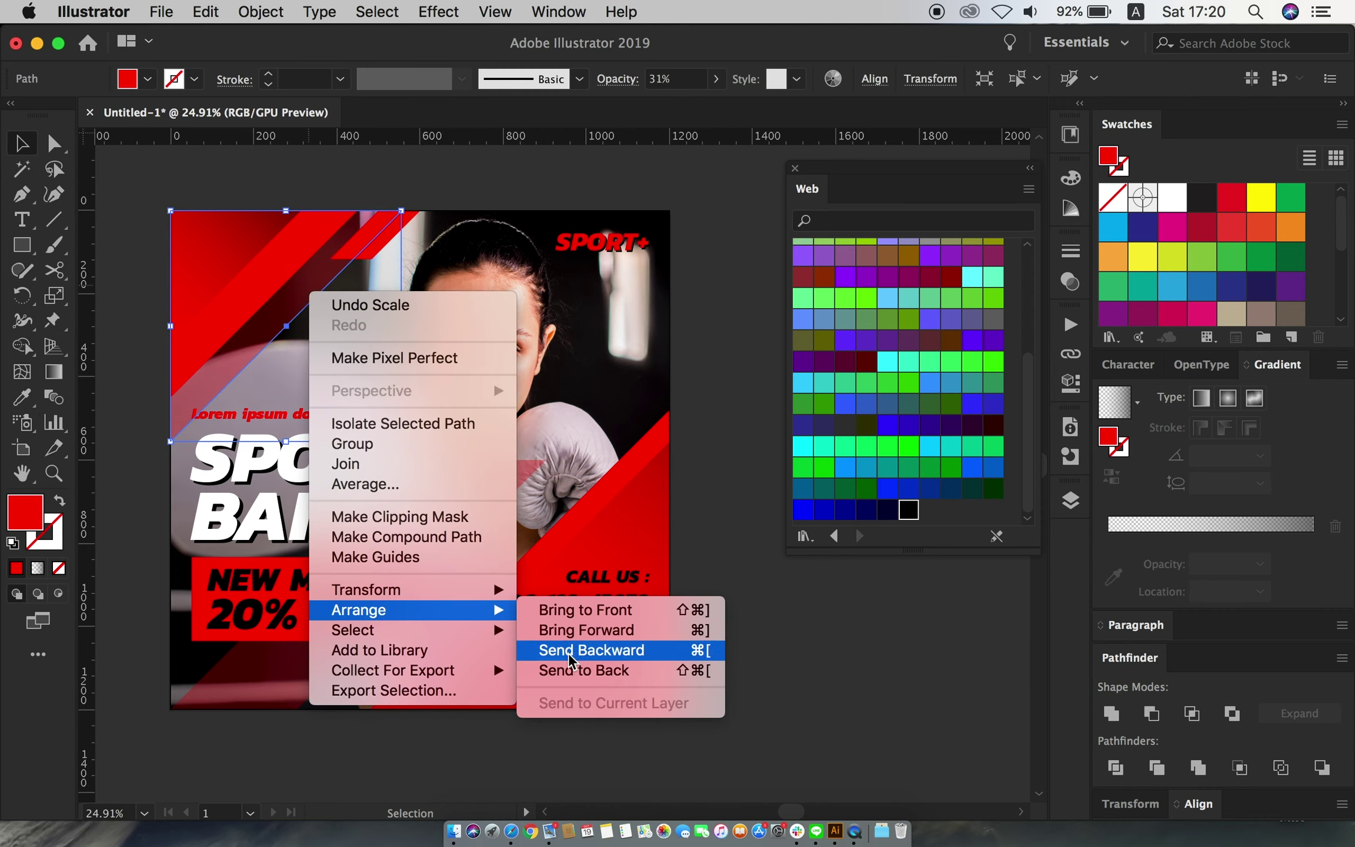
pyautogui.click(586, 655)
pyautogui.rightClick(307, 296)
pyautogui.click(810, 680)
pyautogui.click(831, 635)
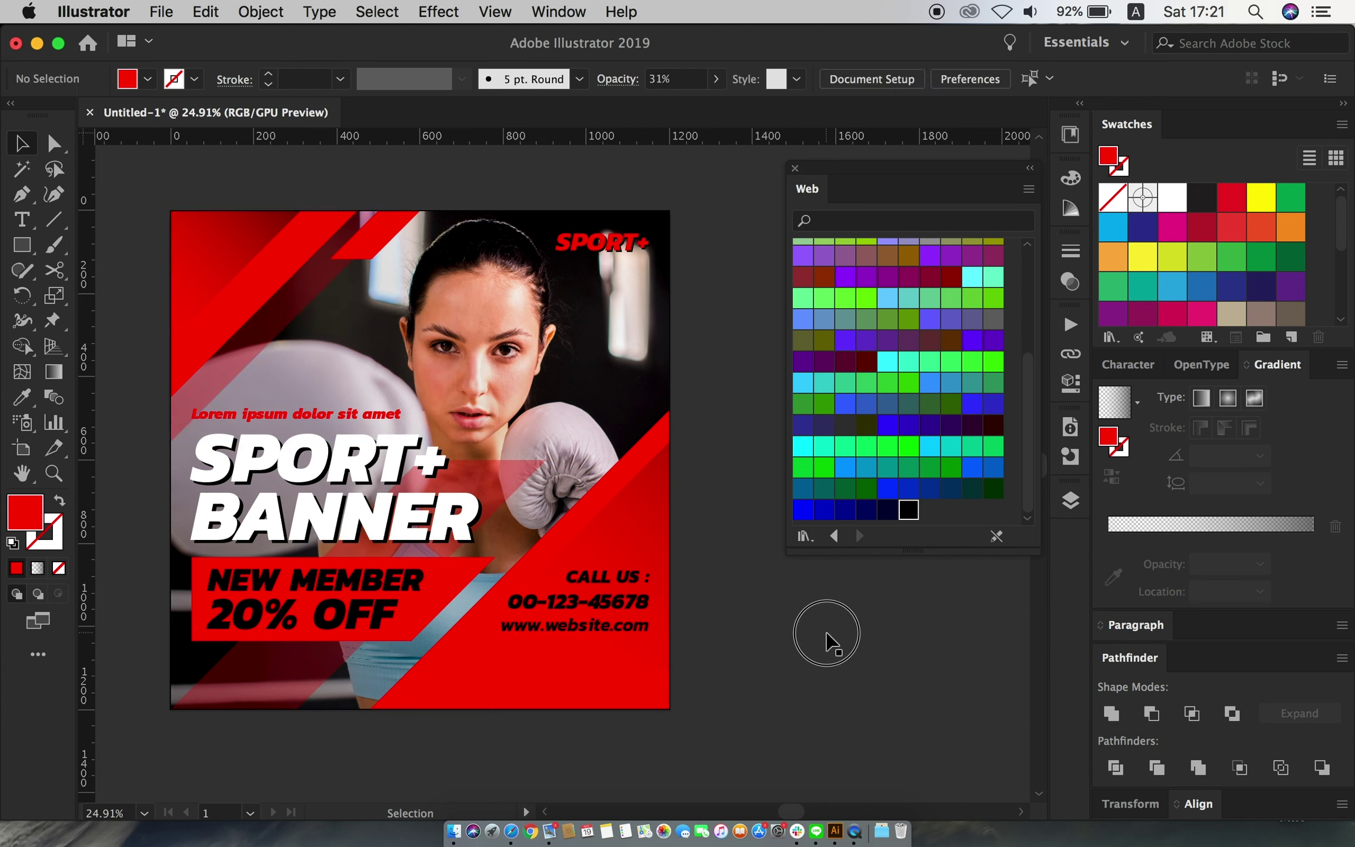
# Lower the faint triangle copy's opacity to 17%
pyautogui.click(336, 297)
pyautogui.click(717, 79)
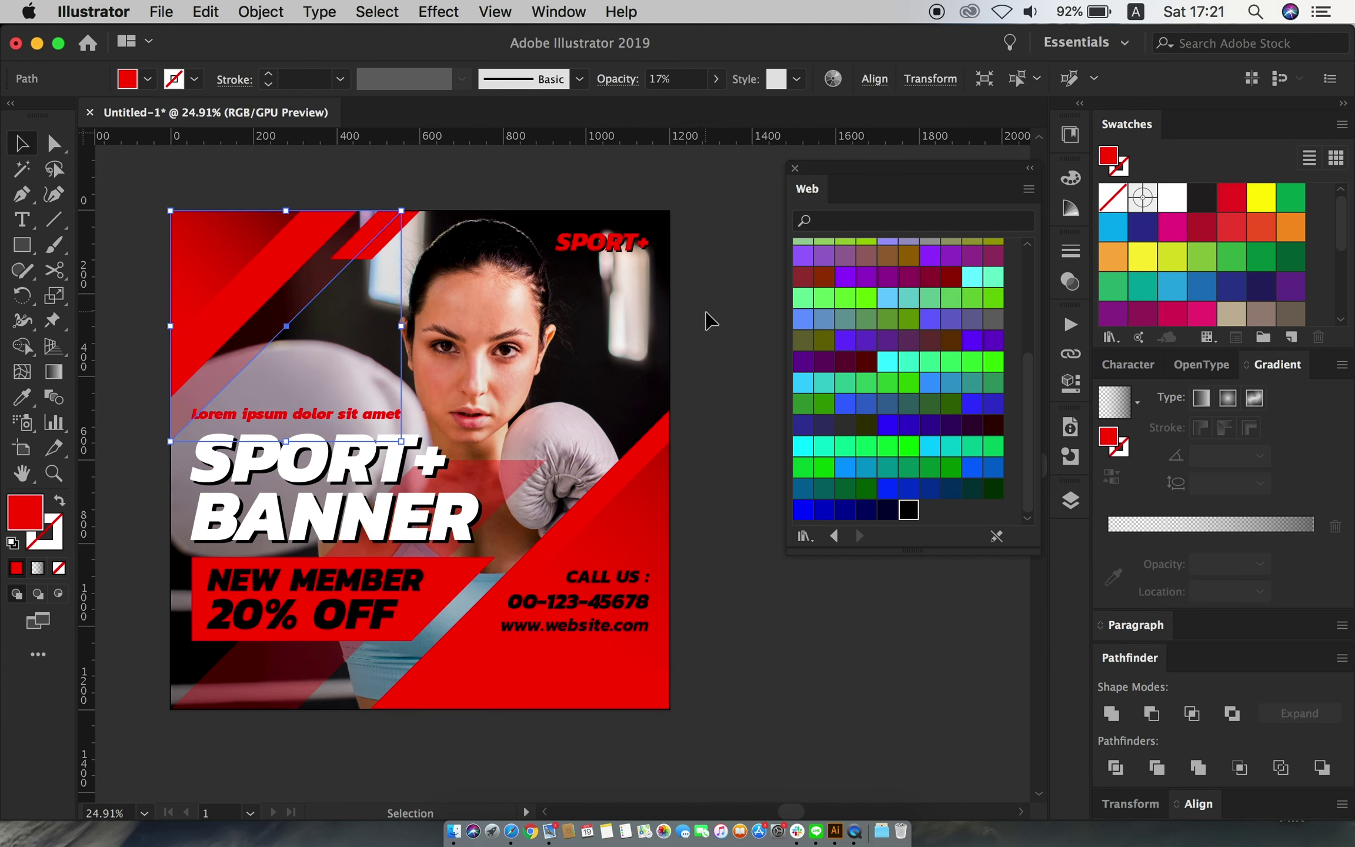
pyautogui.click(732, 332)
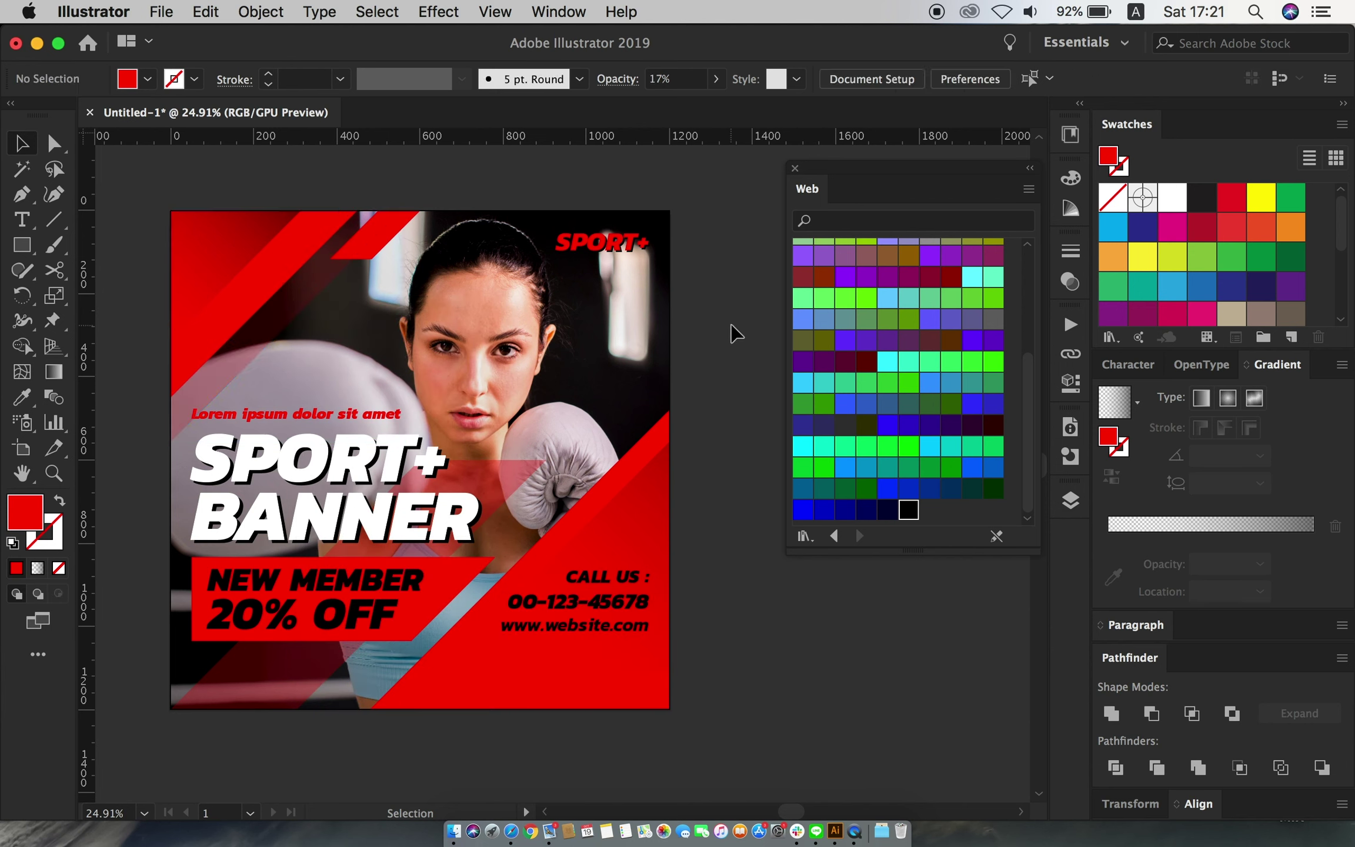
pyautogui.click(547, 628)
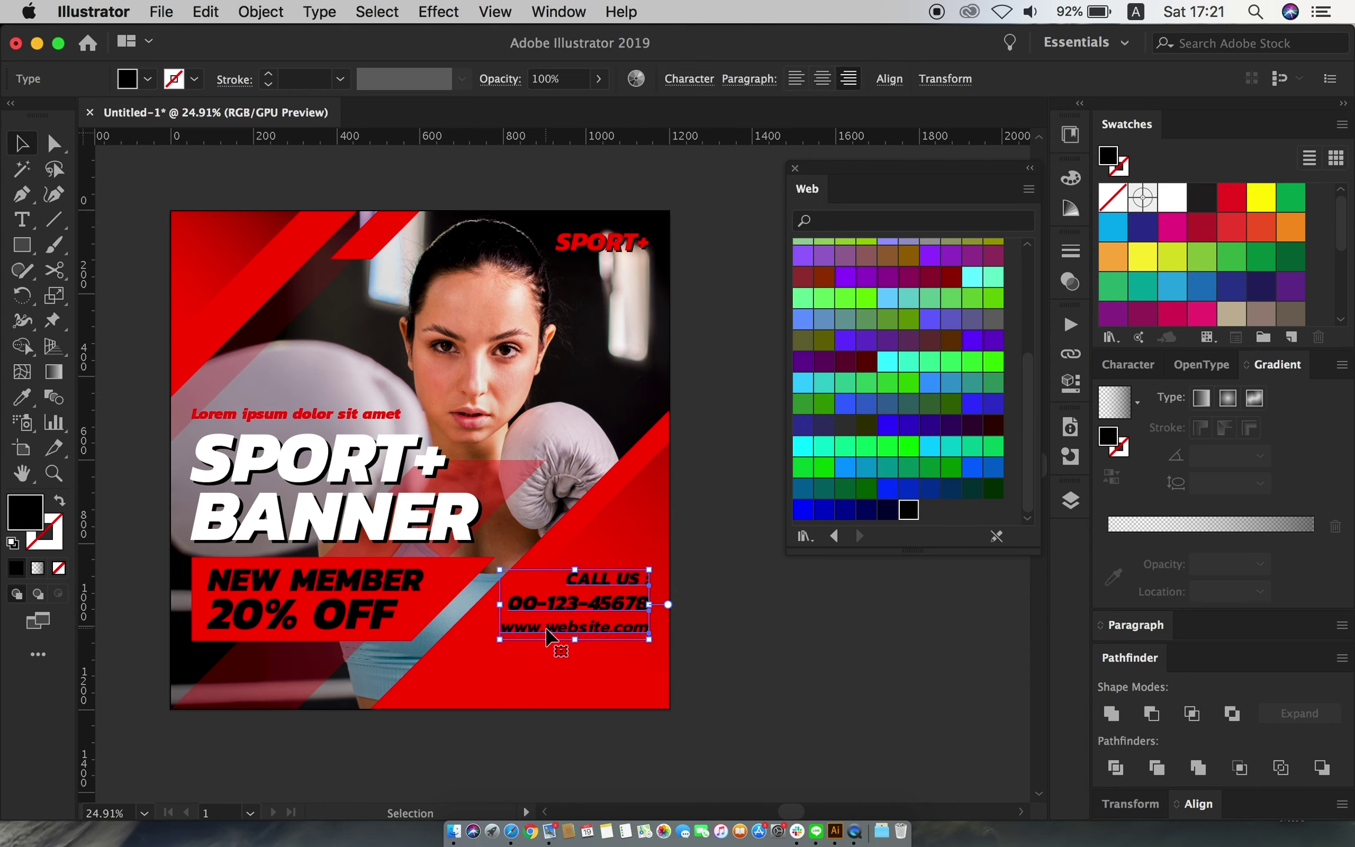
# Move the floating Web swatches panel aside and close it
pyautogui.click(738, 623)
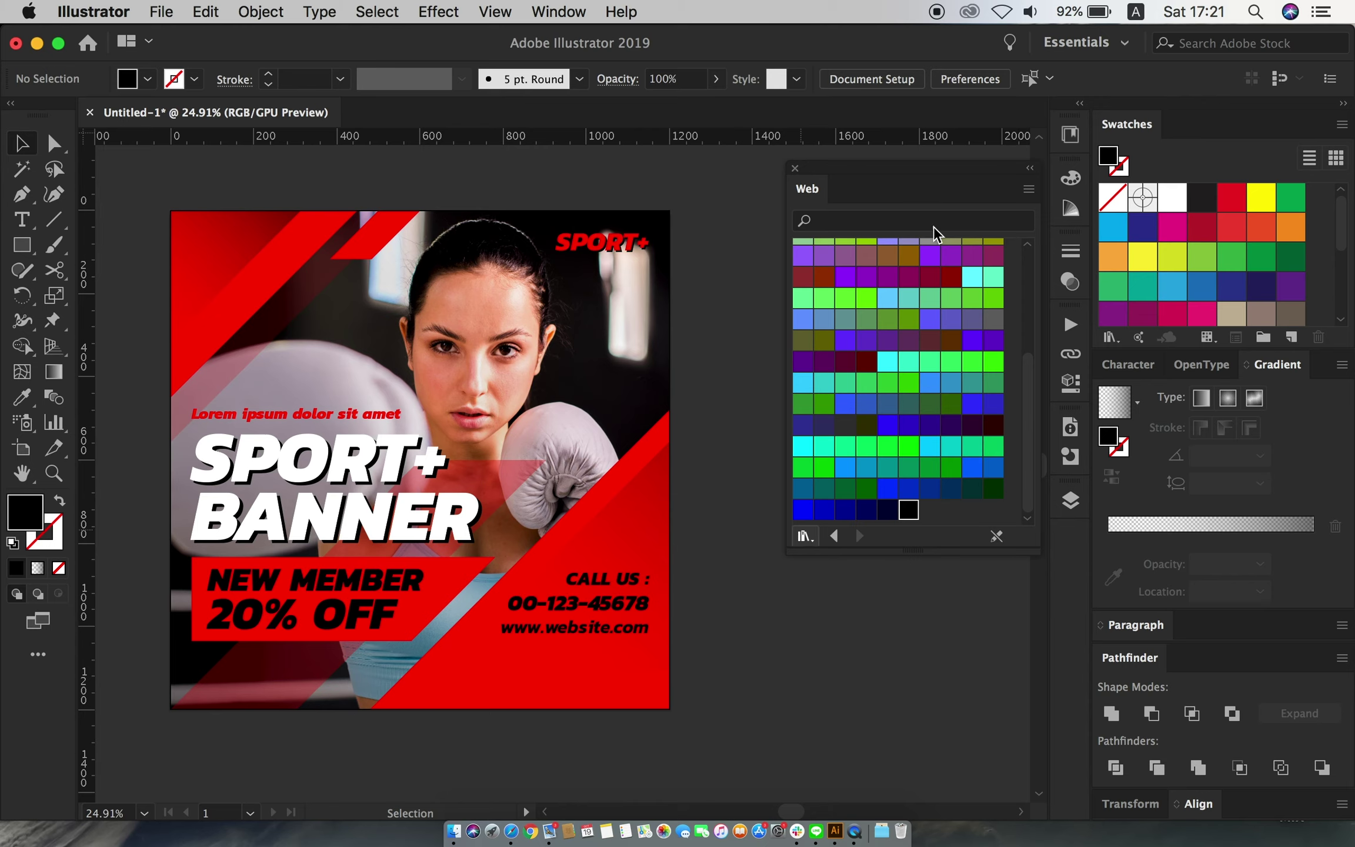
pyautogui.moveTo(976, 168); pyautogui.dragTo(921, 170)
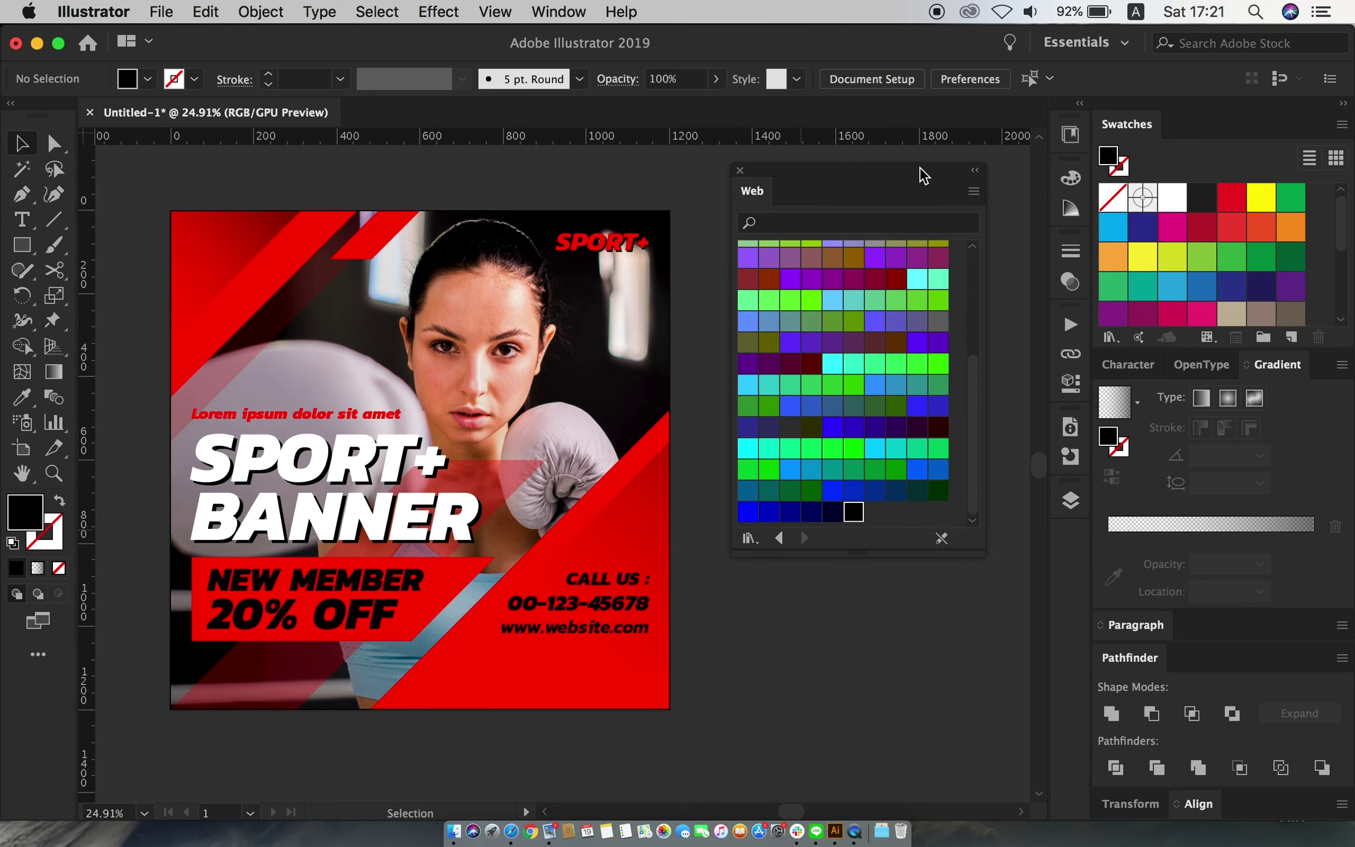
pyautogui.click(740, 170)
# Zoom the view to frame the whole SPORT+ banner
pyautogui.press('super+0')
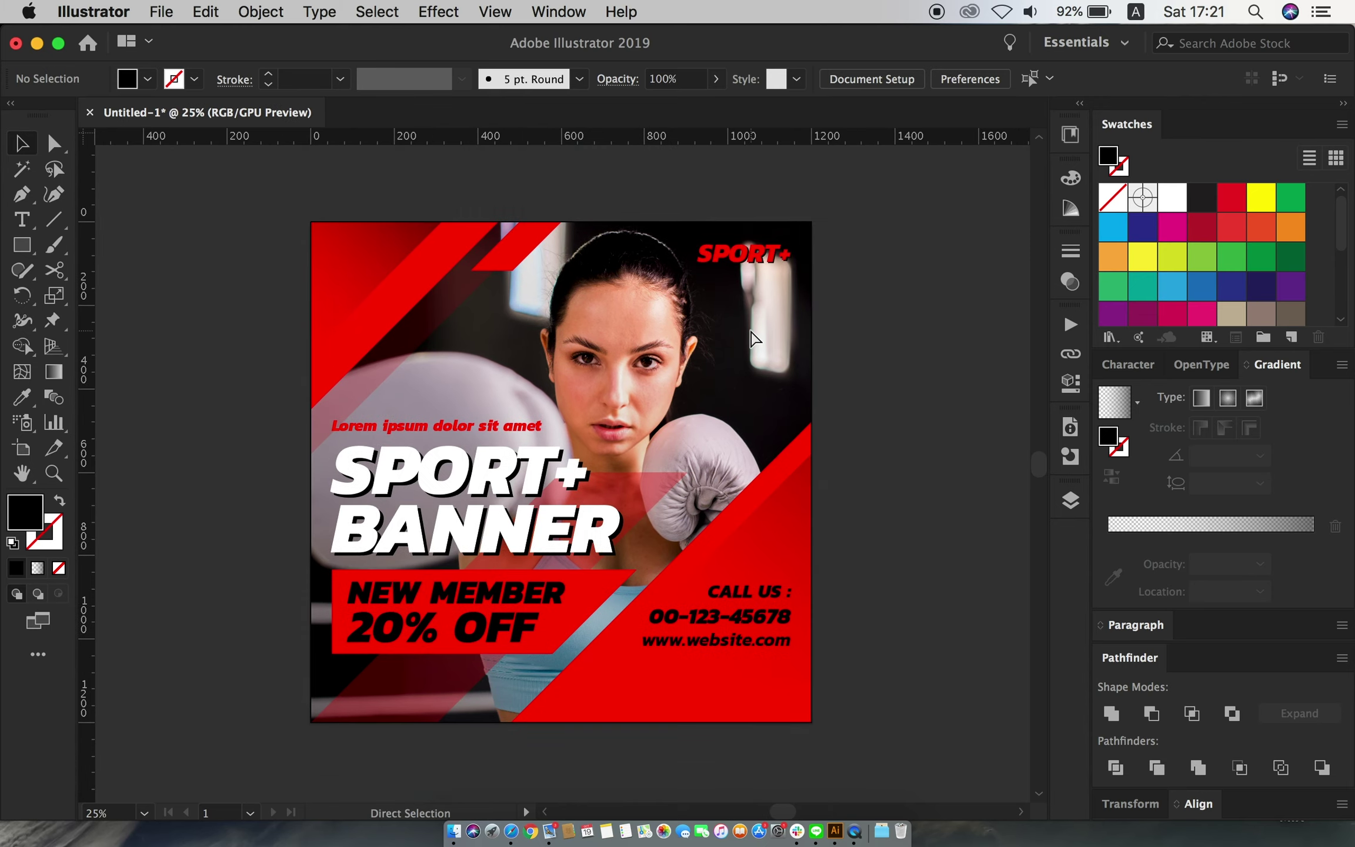
pyautogui.press('super+minus')
pyautogui.press('super+equal')
pyautogui.press('super+equal')
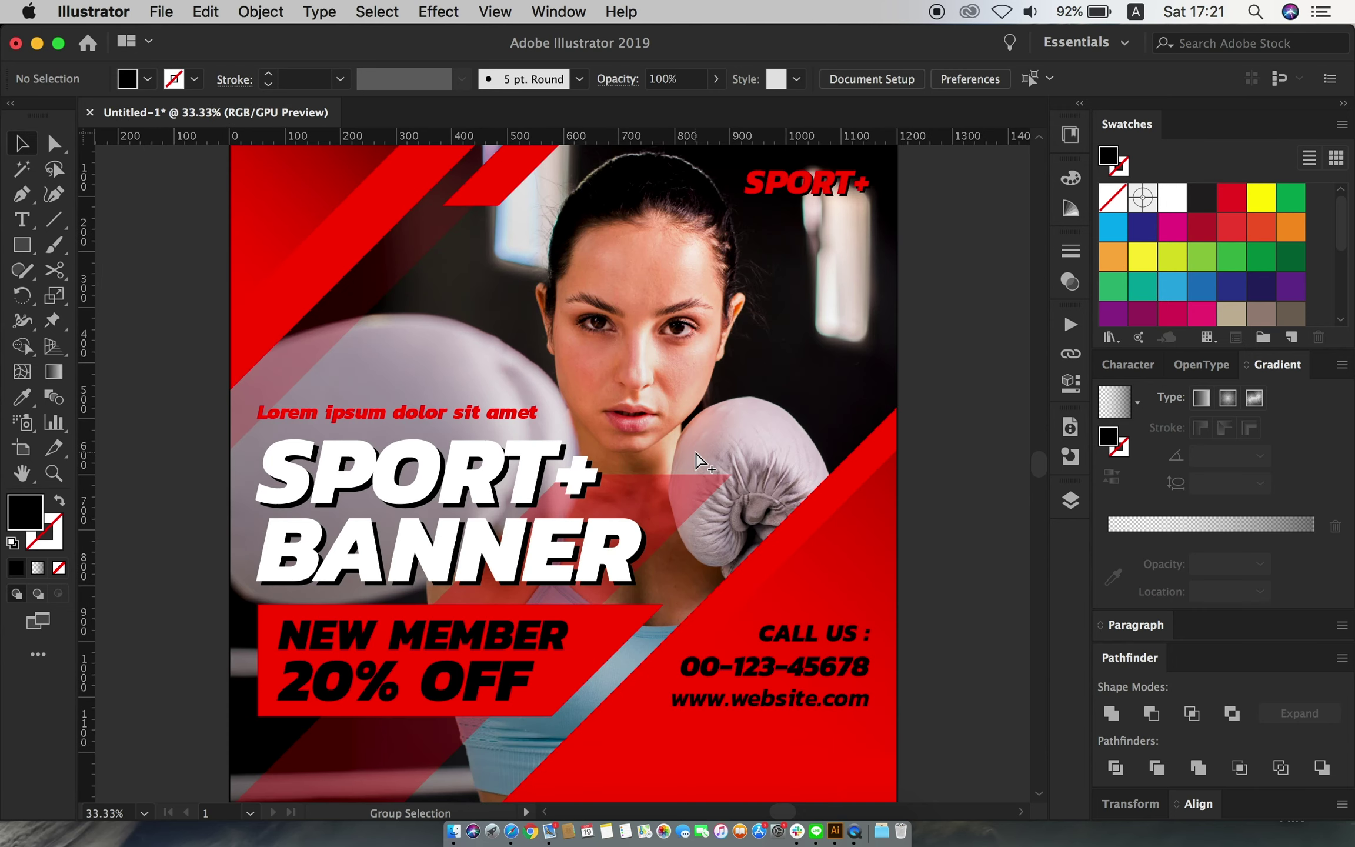
pyautogui.press('super+space')
pyautogui.moveTo(703, 462); pyautogui.dragTo(471, 415)
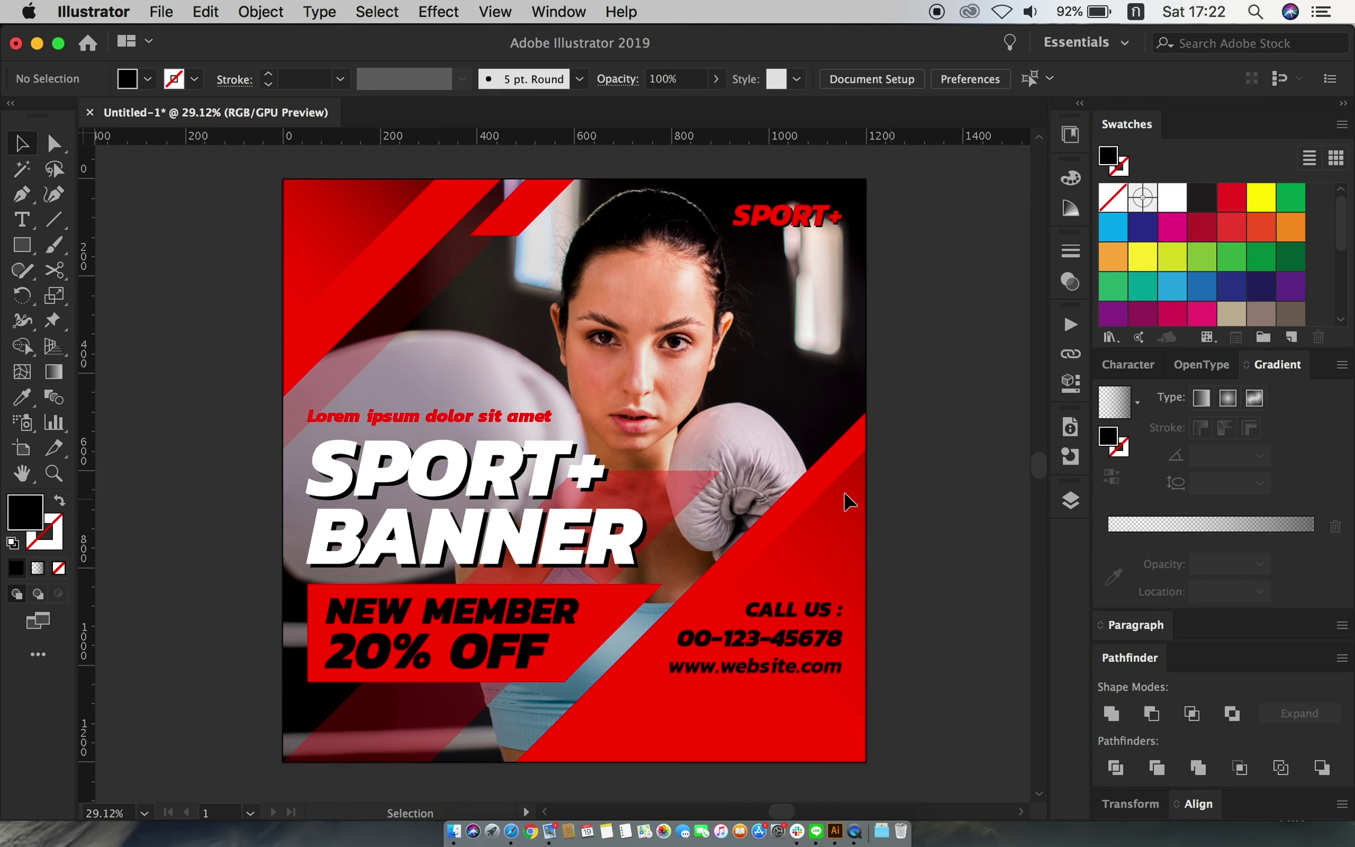
# Rotate the lower-right gradient shape upright and crop it to the red triangle
pyautogui.click(835, 509)
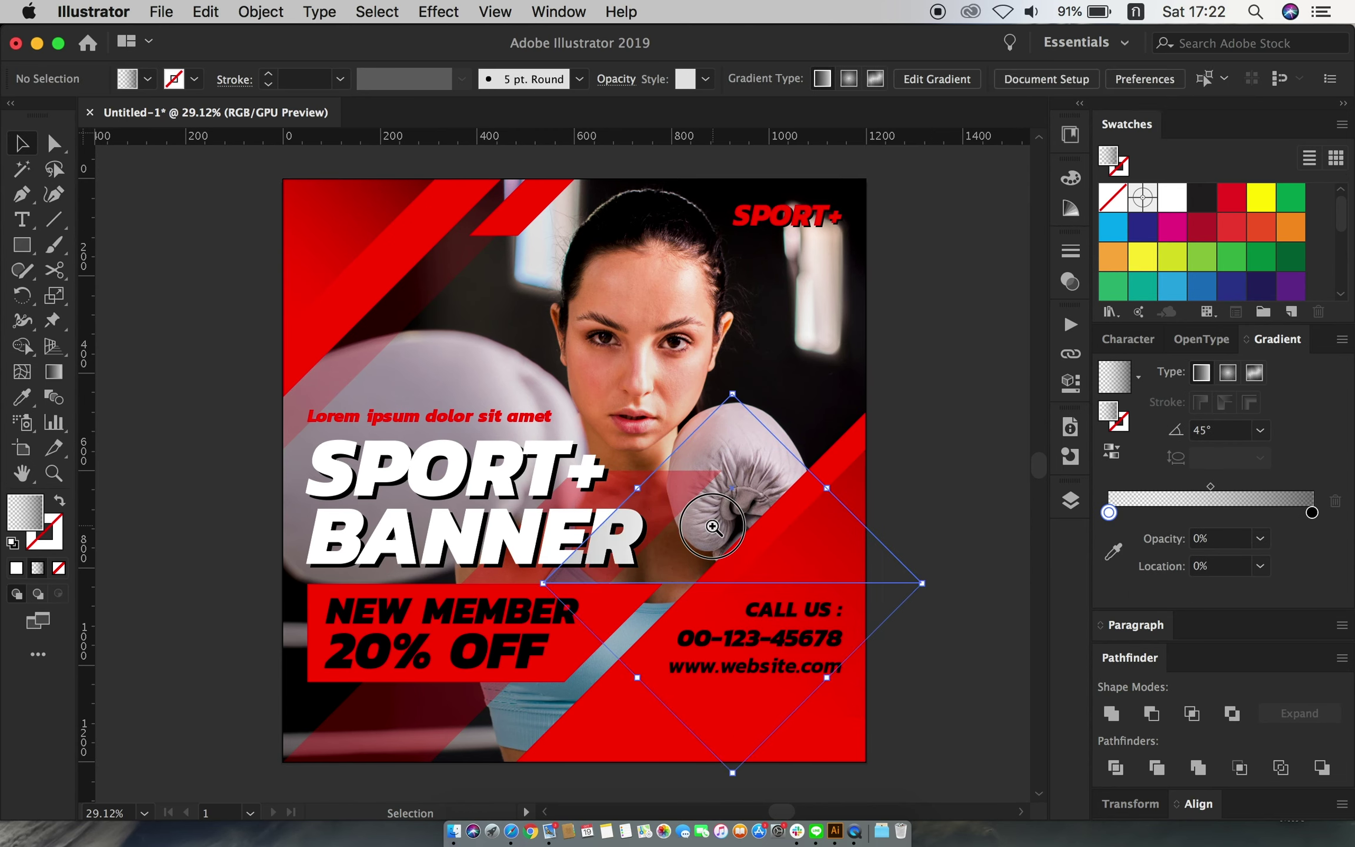
pyautogui.moveTo(736, 699); pyautogui.dragTo(710, 571)
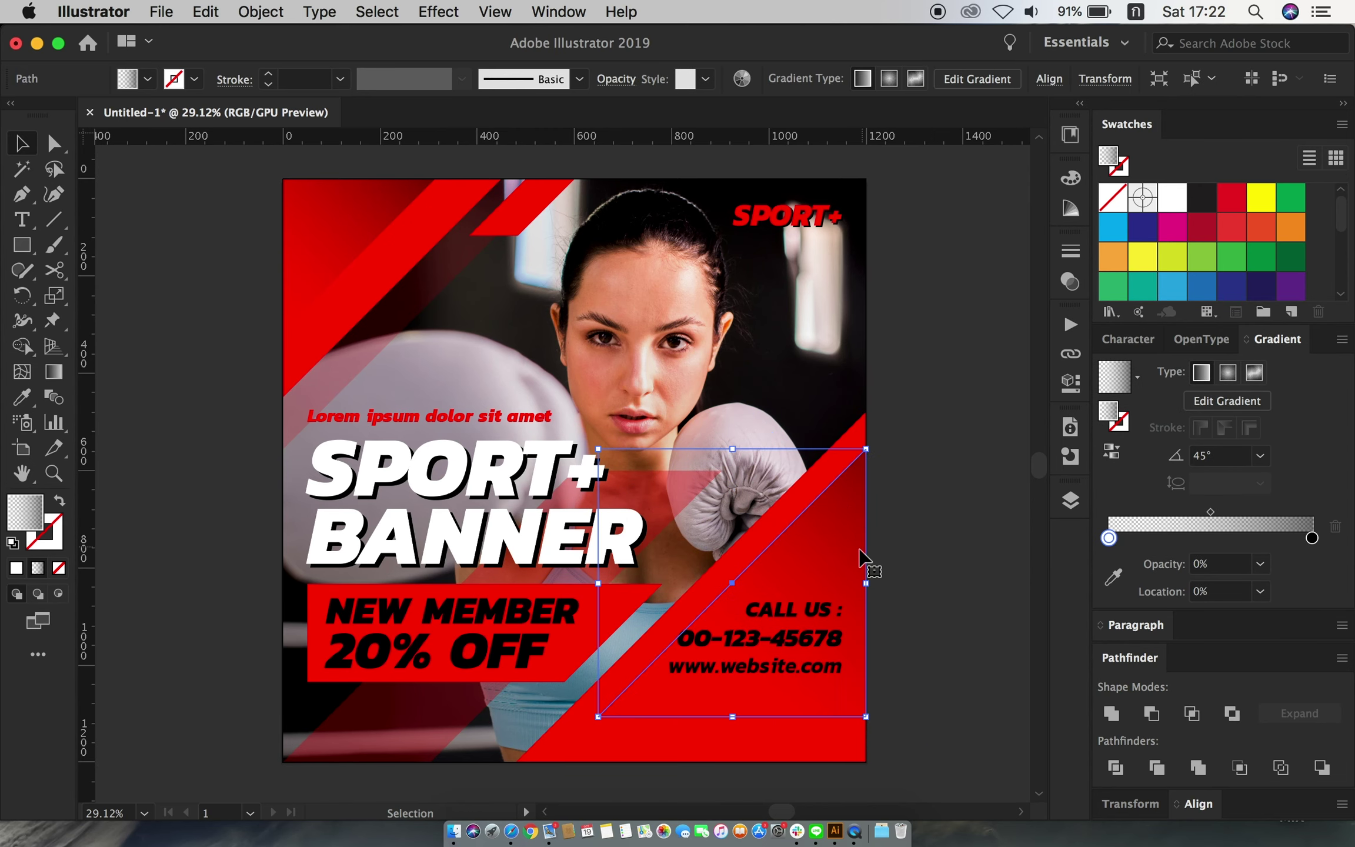
pyautogui.keyDown('shift'); pyautogui.click(575, 741); pyautogui.keyUp('shift')
pyautogui.click(1240, 767)
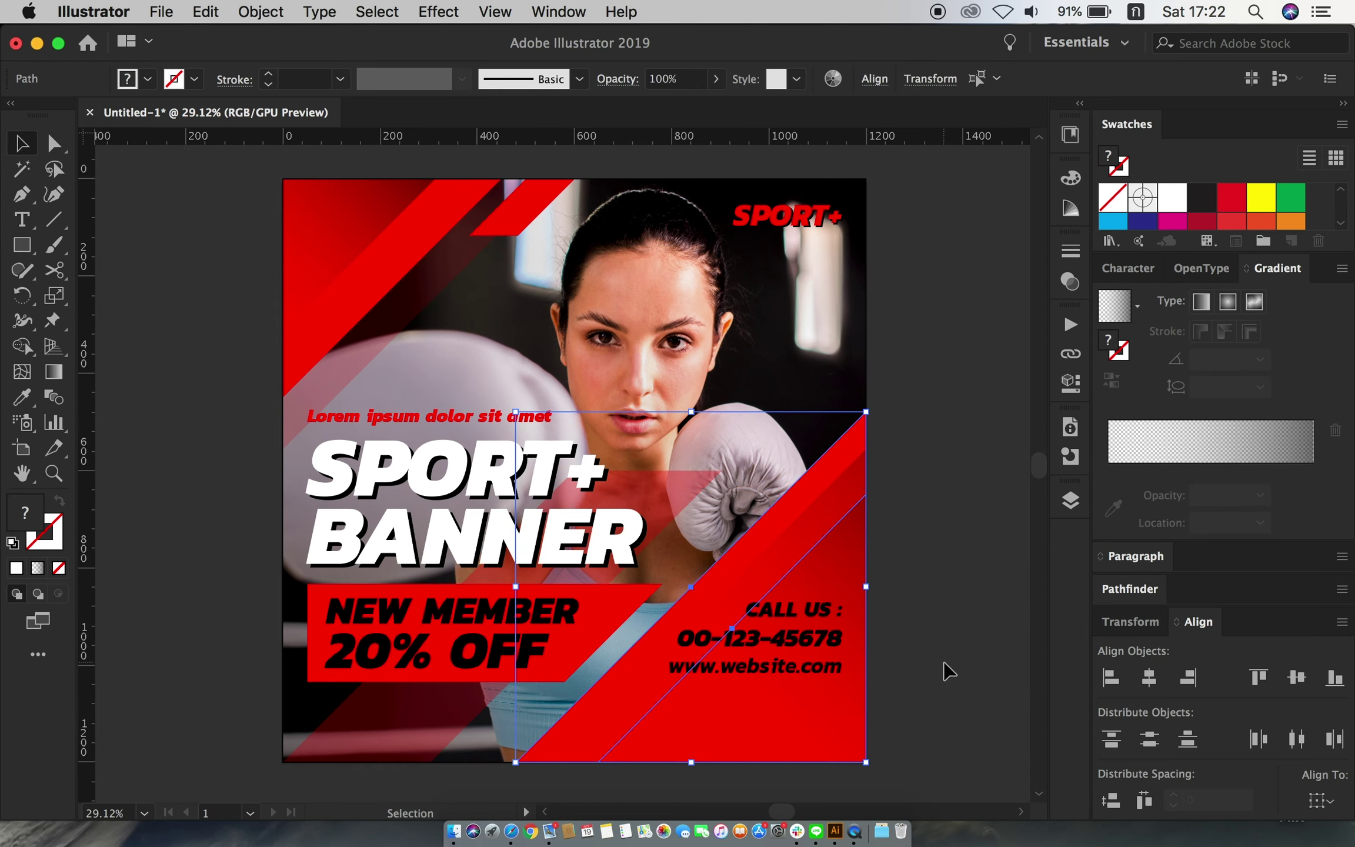
# Reverse the gradient fade and place a duplicate strip down and to the right
pyautogui.click(1111, 382)
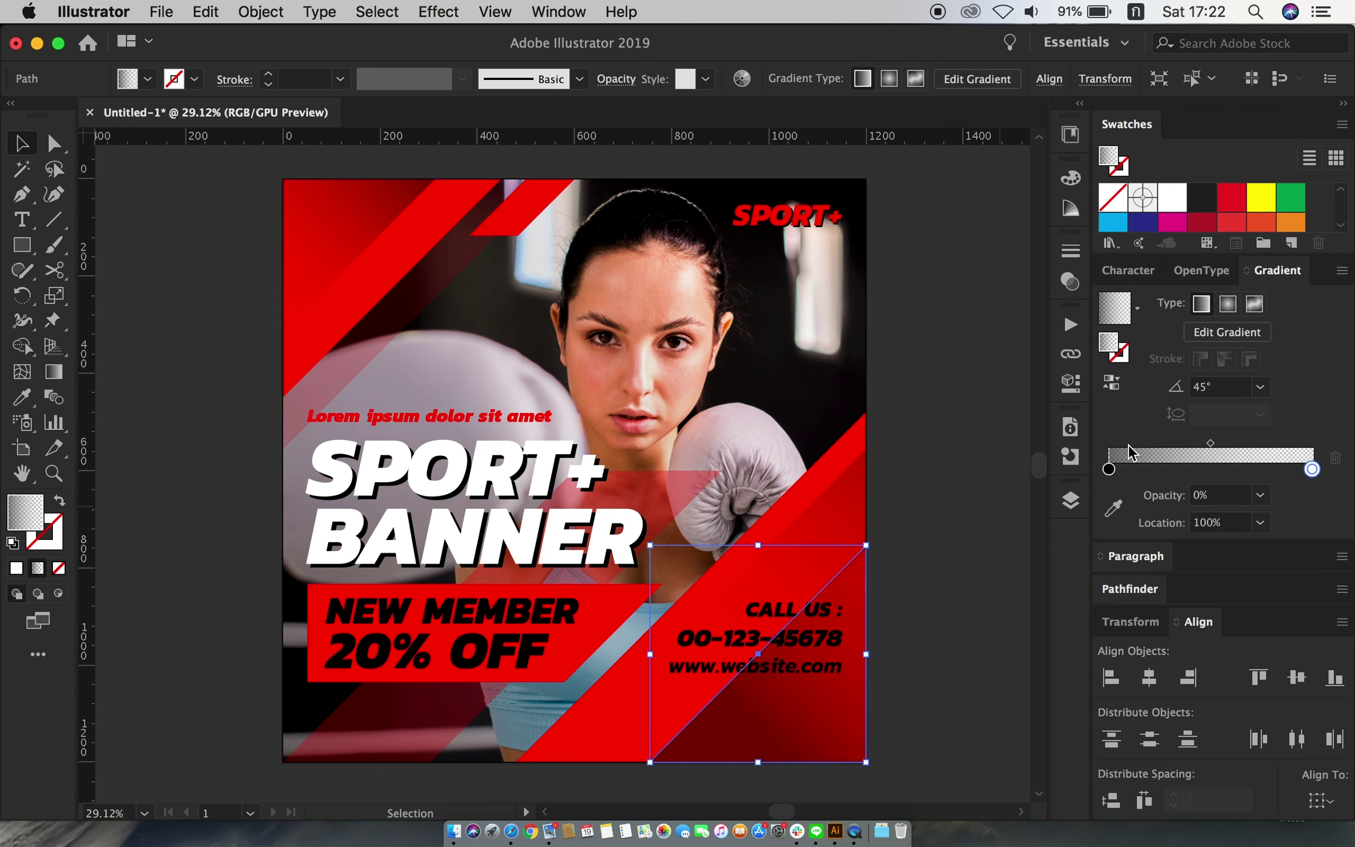
pyautogui.press('g')
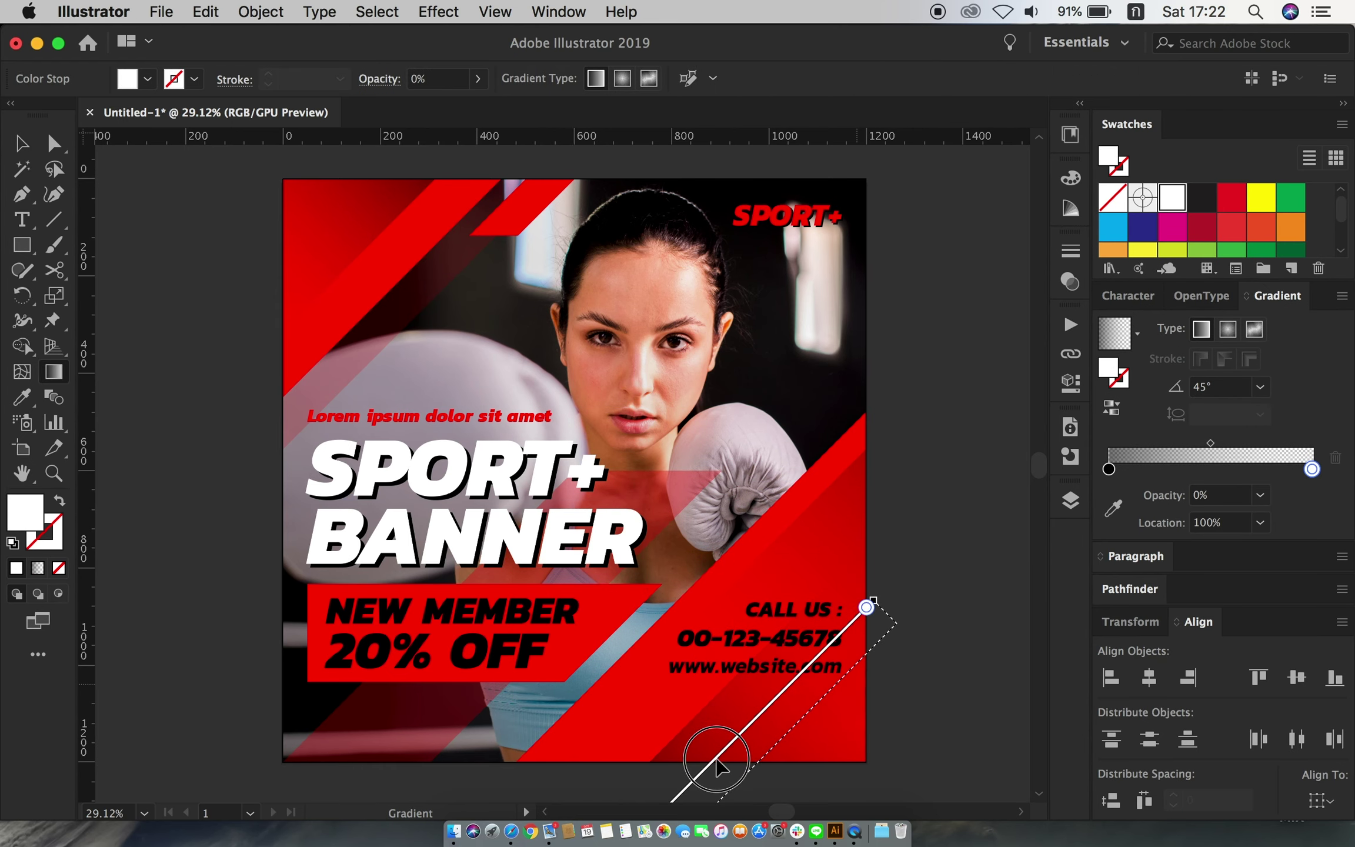
pyautogui.press('v')
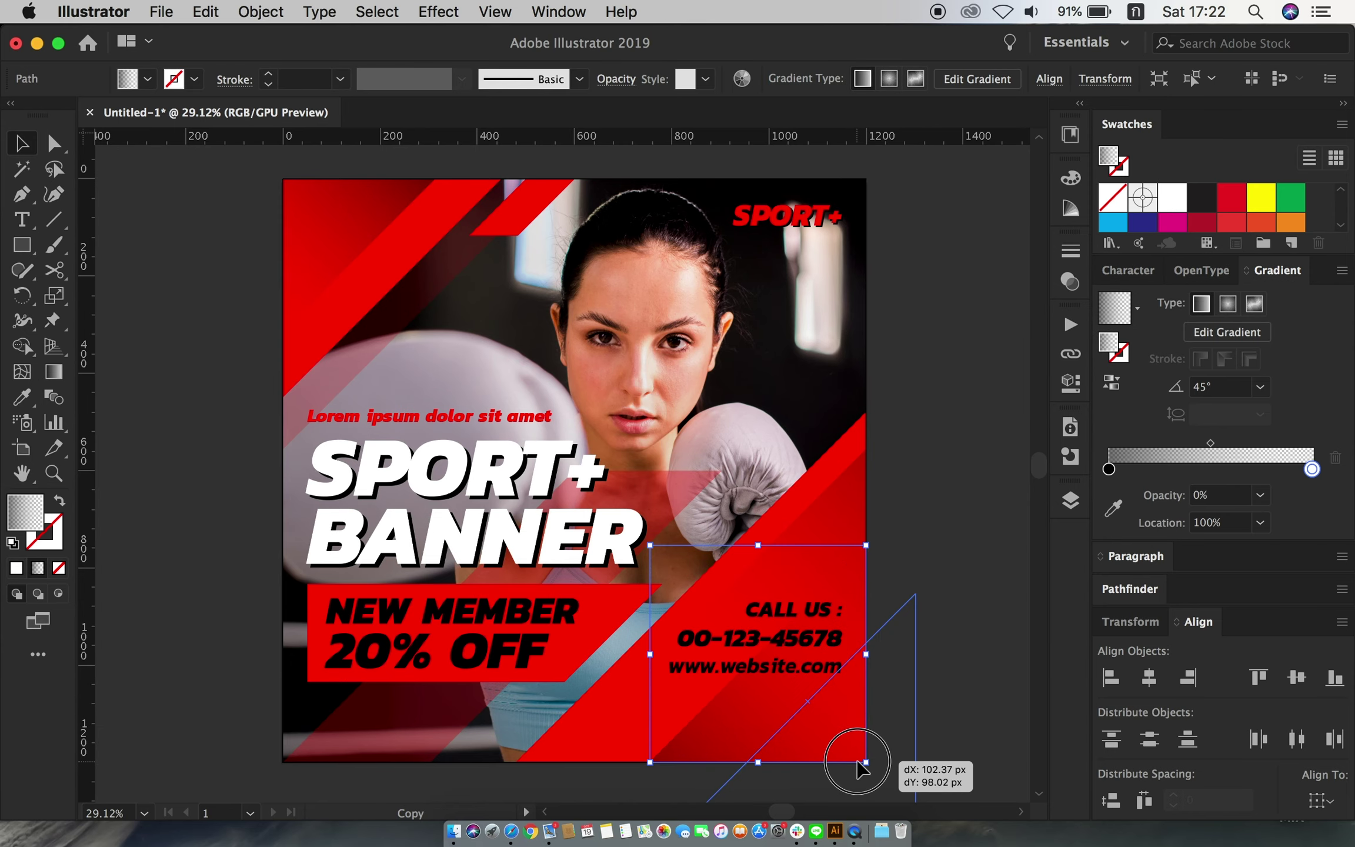
pyautogui.moveTo(811, 720); pyautogui.dragTo(925, 734)
pyautogui.click(944, 616)
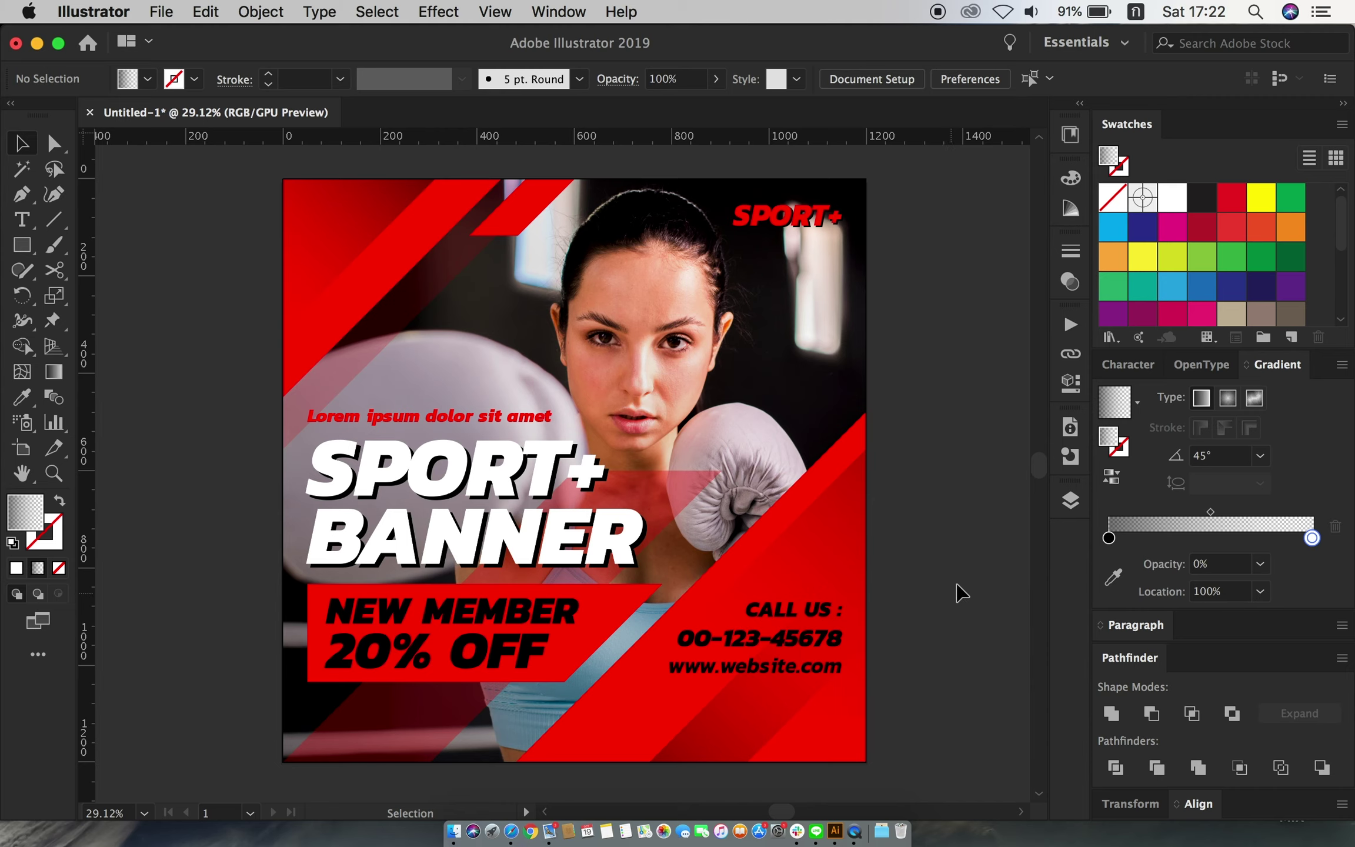
pyautogui.click(741, 726)
pyautogui.click(959, 611)
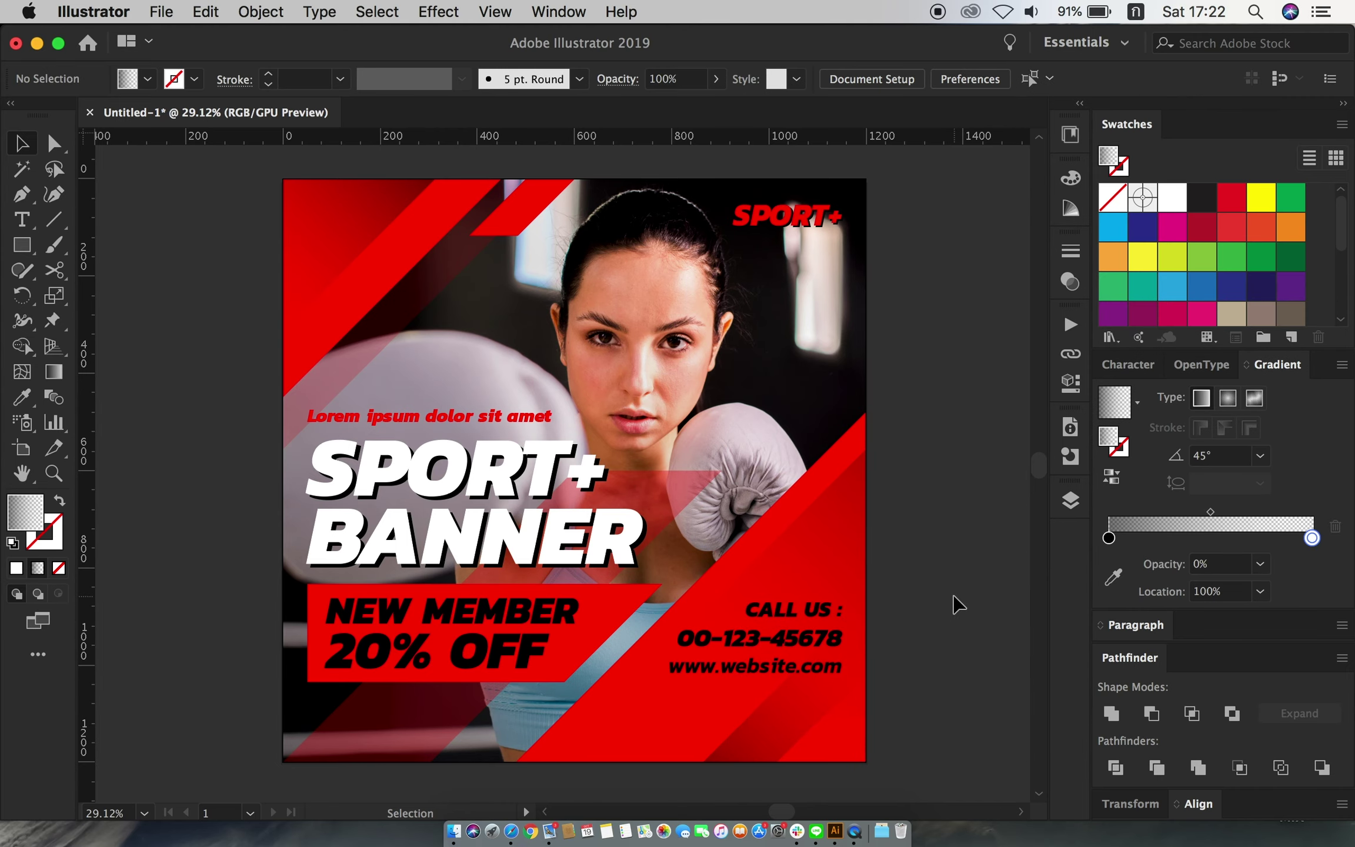